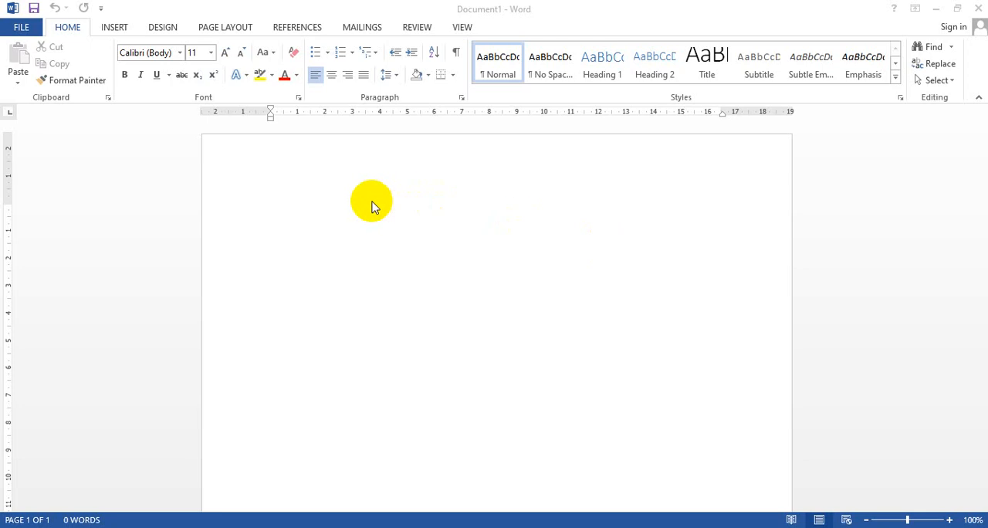
Start a numbered list at the beginning of the blank document with "Indentasi" as item 1
{"action": "left_click", "coordinate": [373, 207]}
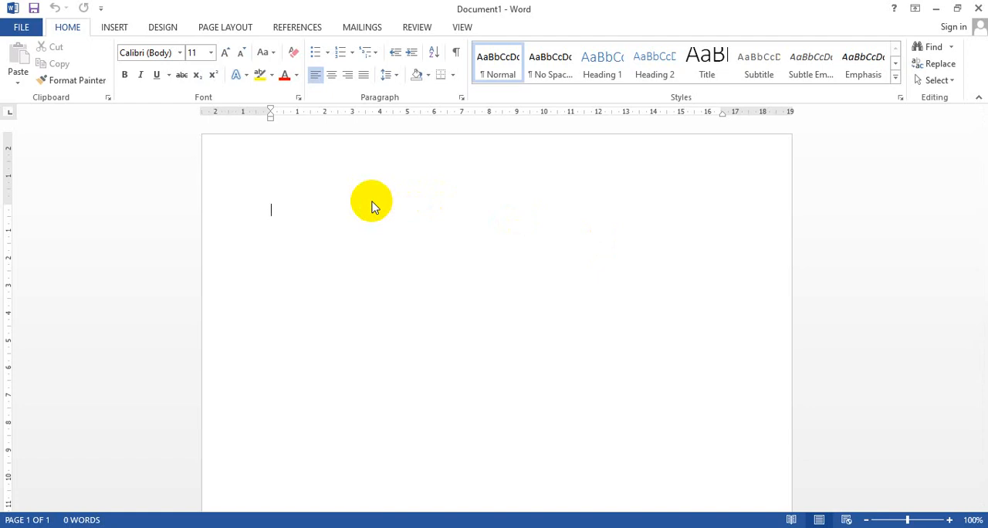
{"action": "type", "text": "1. "}
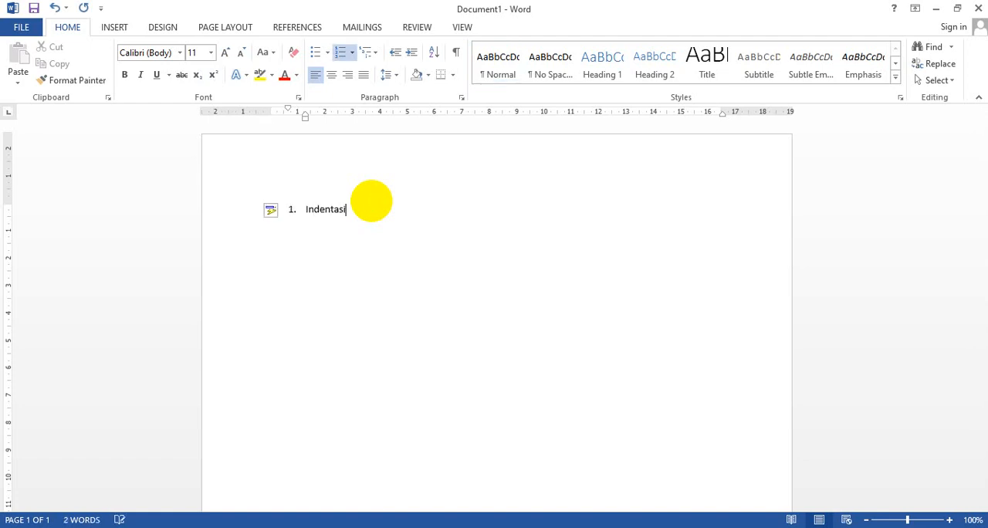
{"action": "type", "text": "Indentasi"}
{"action": "key", "text": "Return"}
Add the lettered sub-items First Line Indent, Hanging Indent, Left Indent and Right Indent under Indentasi
{"action": "key", "text": "Tab"}
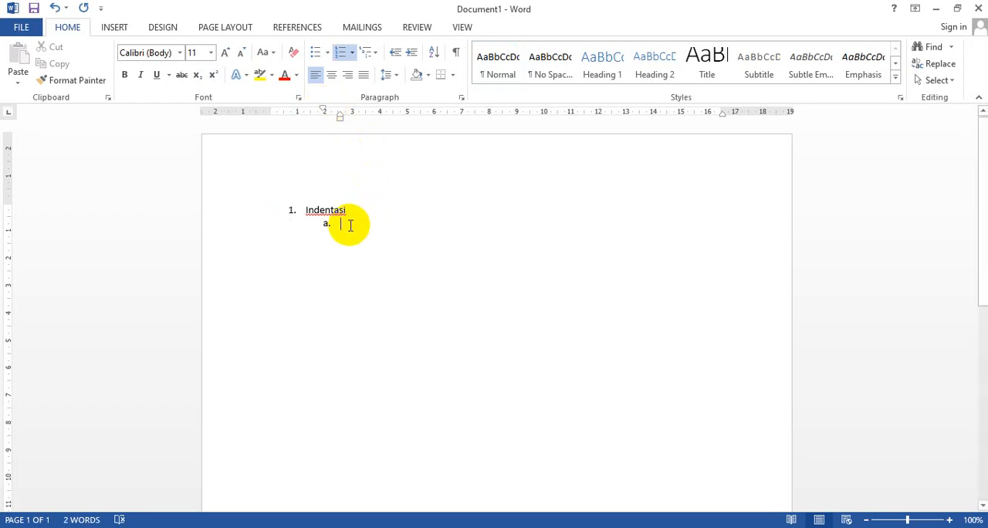
{"action": "type", "text": "irst Line Indent"}
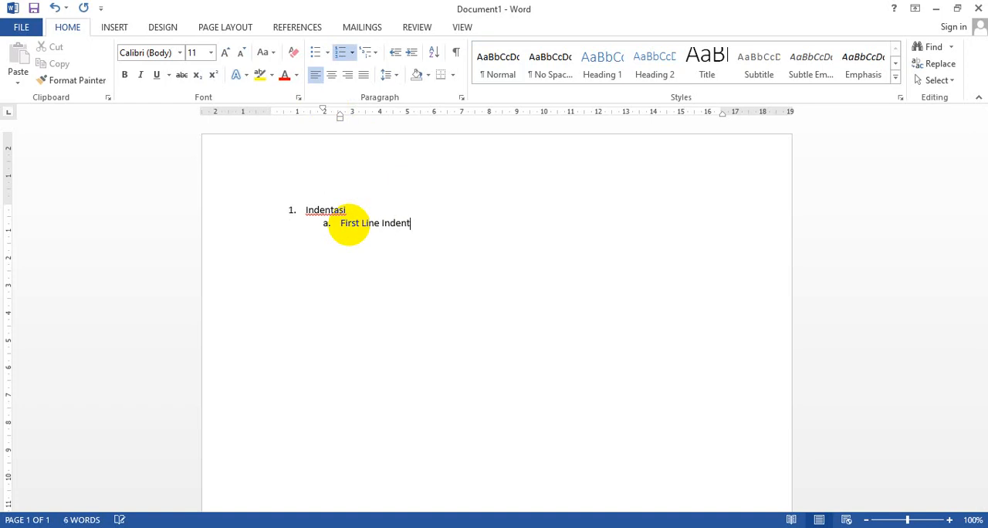
{"action": "key", "text": "Return"}
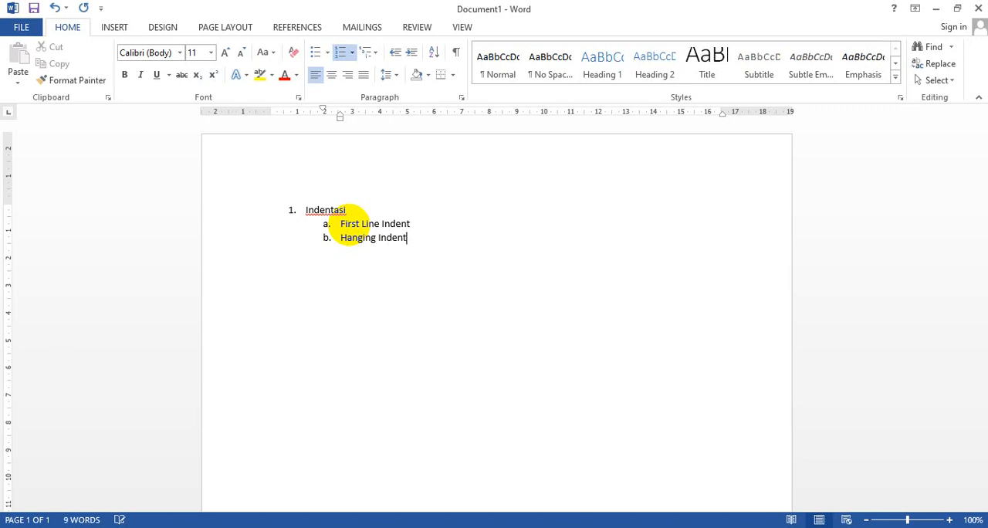
{"action": "key", "text": "Return"}
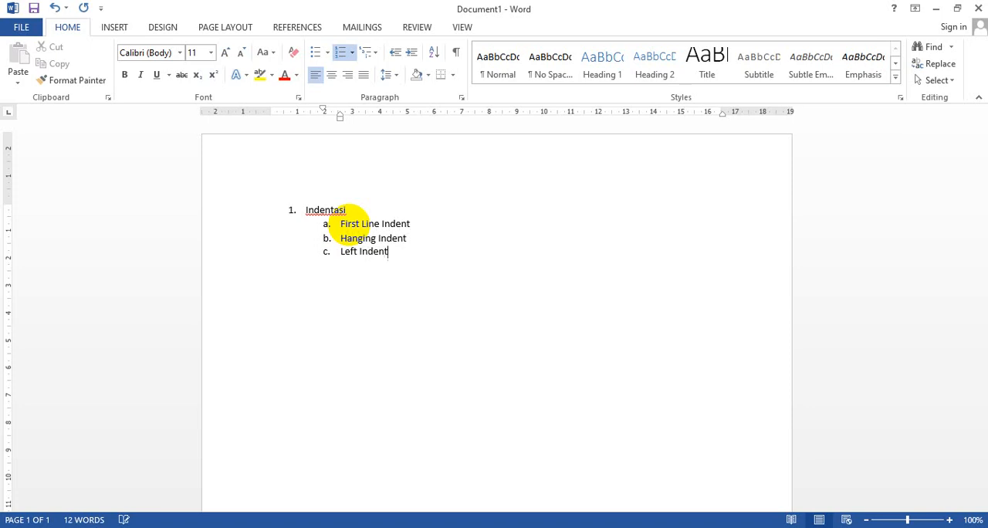
{"action": "key", "text": "Return"}
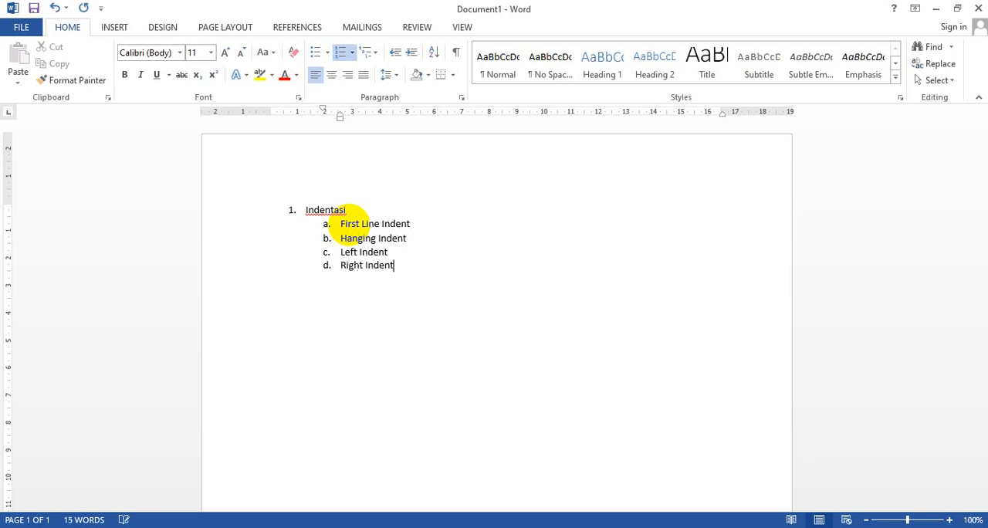
Return to the main list level and add "Tabulasi" as item 2
{"action": "key", "text": "Return"}
{"action": "key", "text": "Return"}
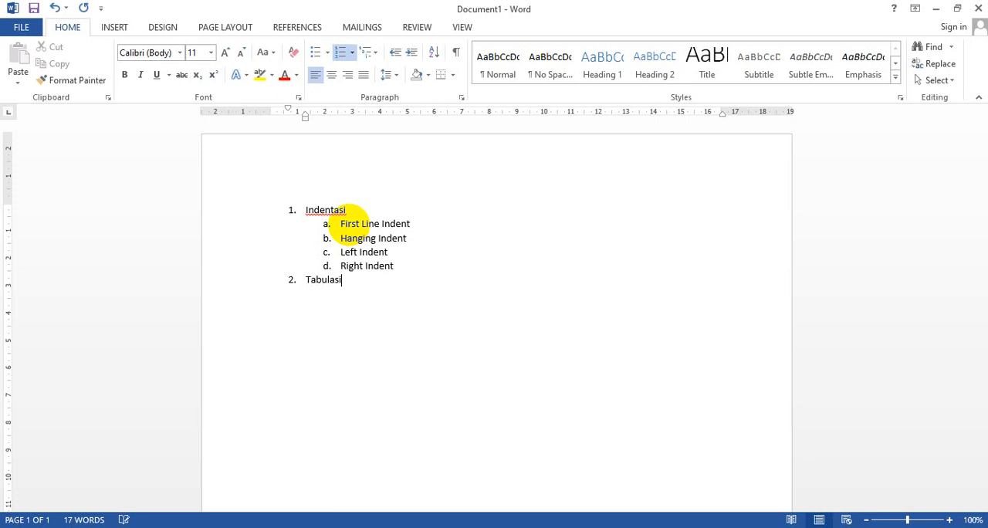
{"action": "key", "text": "Return"}
Add the sub-items Left Tab, Center Tab, Right Tab and Desimal Tab under Tabulasi, and end the list with an unnumbered paragraph
{"action": "key", "text": "Tab"}
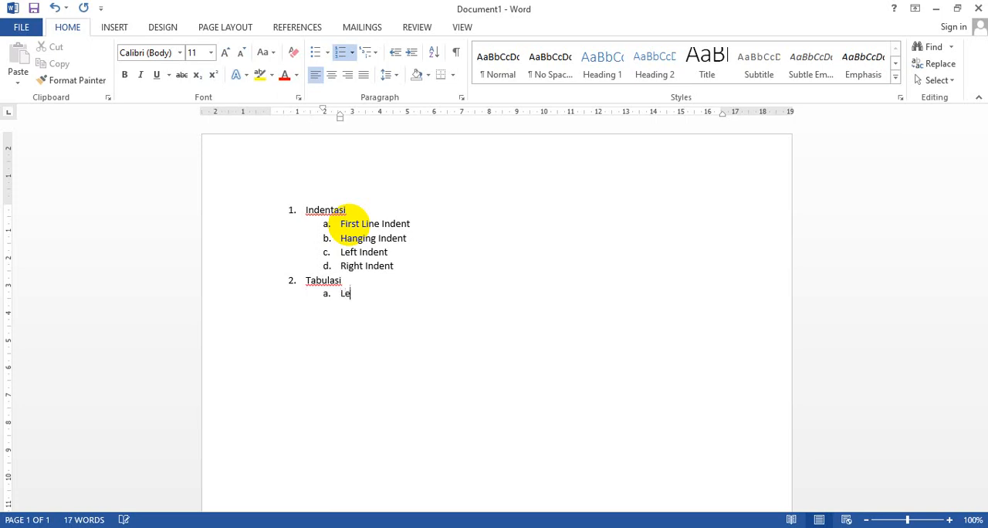
{"action": "key", "text": "Return"}
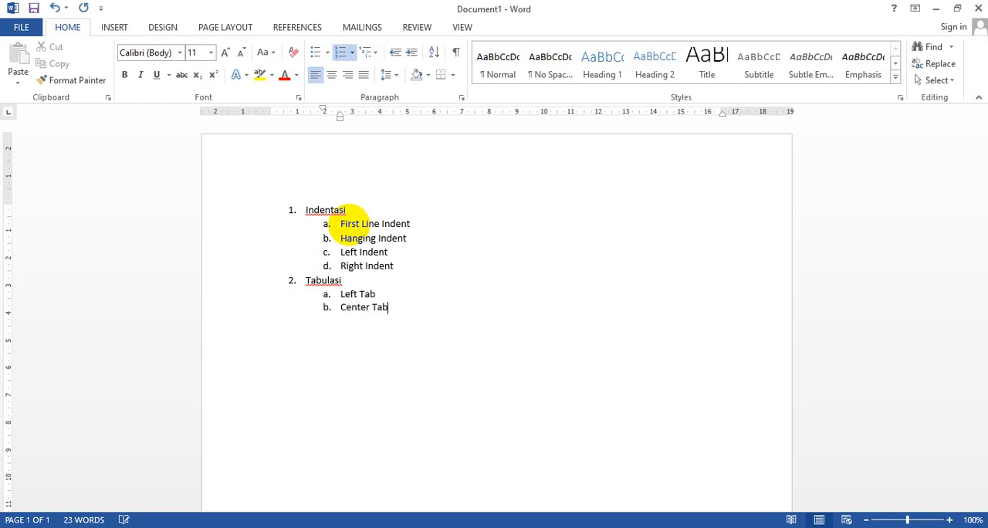
{"action": "type", "text": "Center Tab"}
{"action": "key", "text": "Return"}
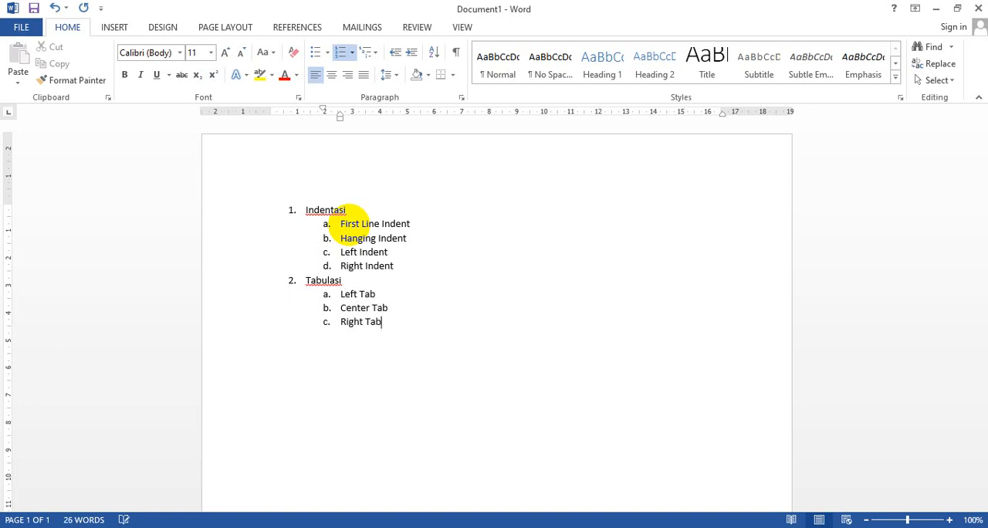
{"action": "key", "text": "Return"}
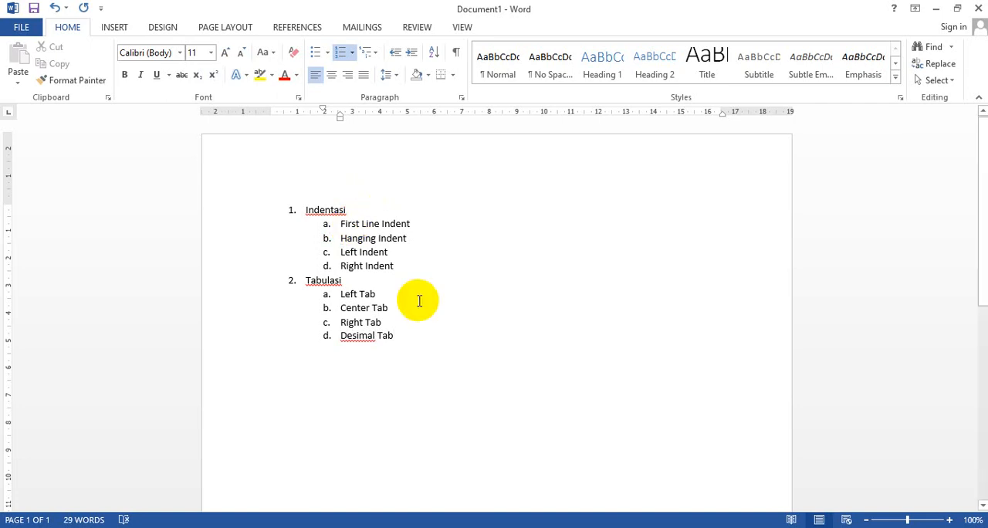
{"action": "key", "text": "Return"}
{"action": "key", "text": "shift+Tab"}
{"action": "key", "text": "Return"}
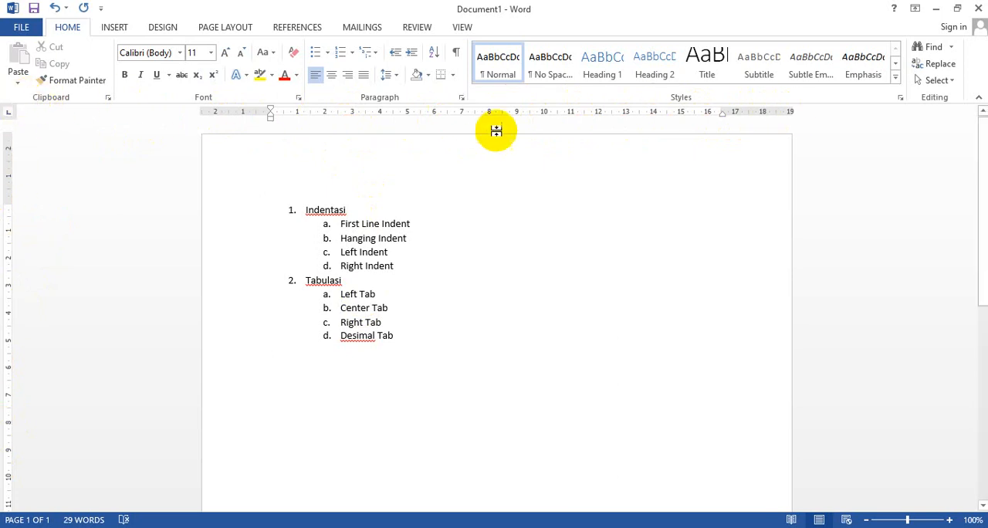
{"action": "left_click", "coordinate": [461, 28]}
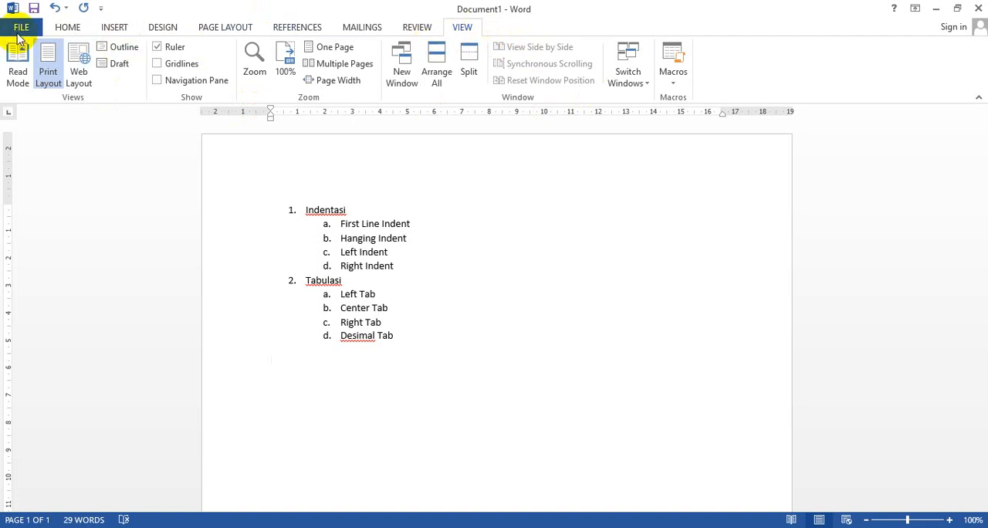
{"action": "left_click", "coordinate": [43, 27]}
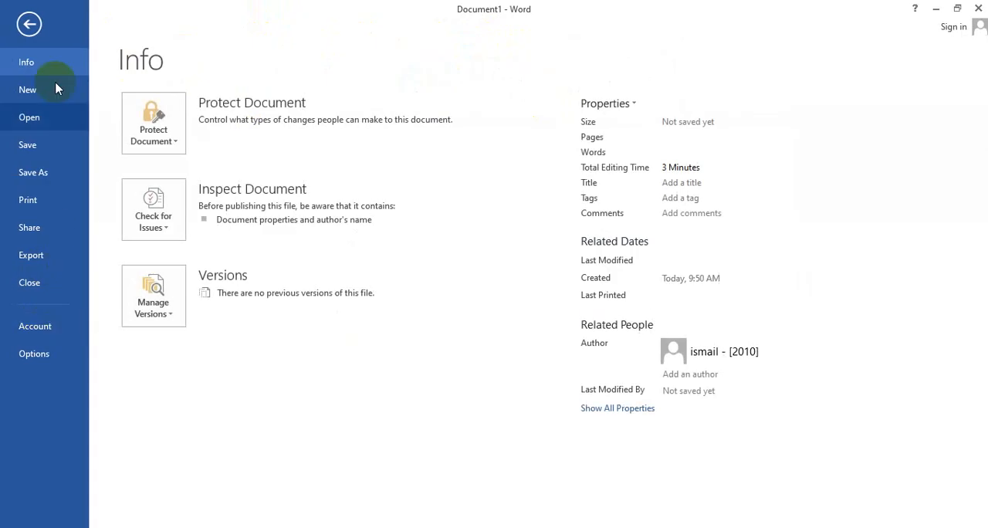
{"action": "left_click", "coordinate": [27, 28]}
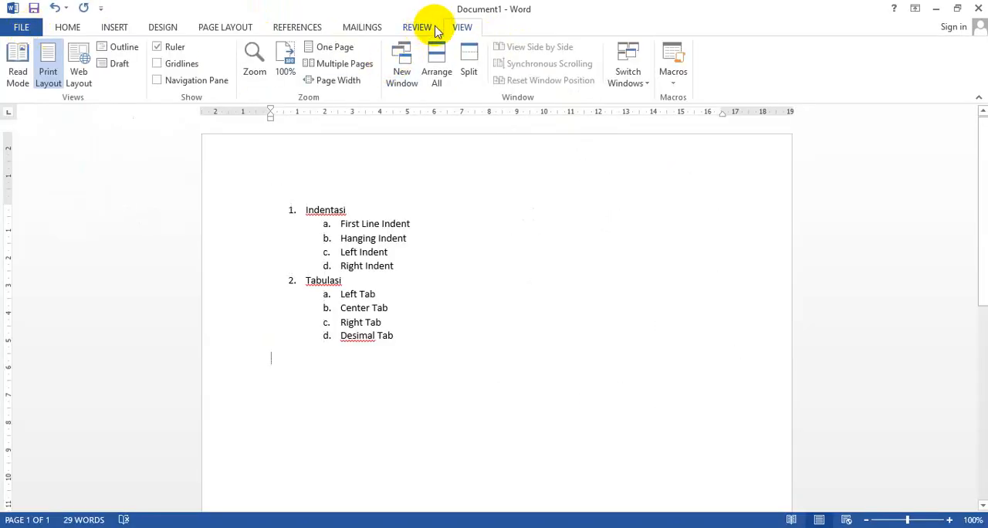
{"action": "left_click", "coordinate": [407, 31]}
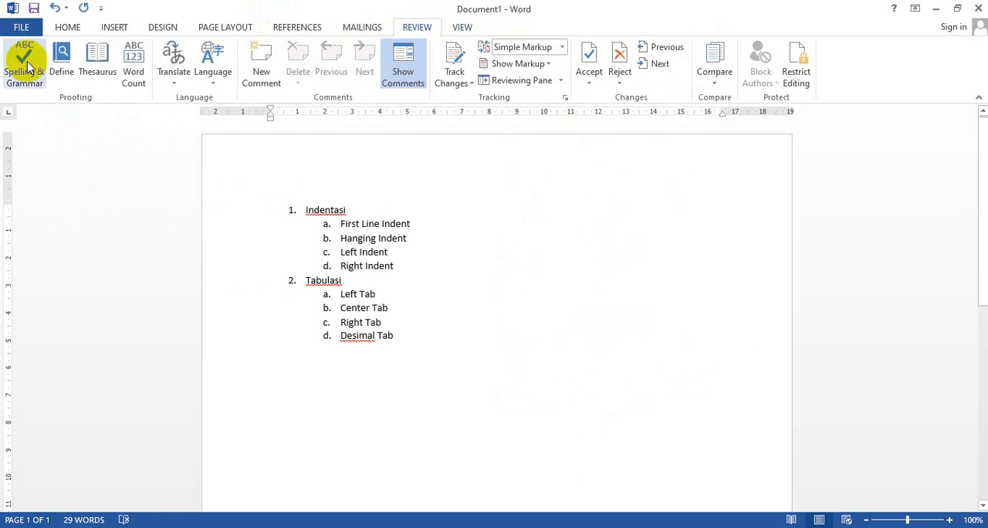
Hide the document ruler and show it again
{"action": "left_click", "coordinate": [462, 28]}
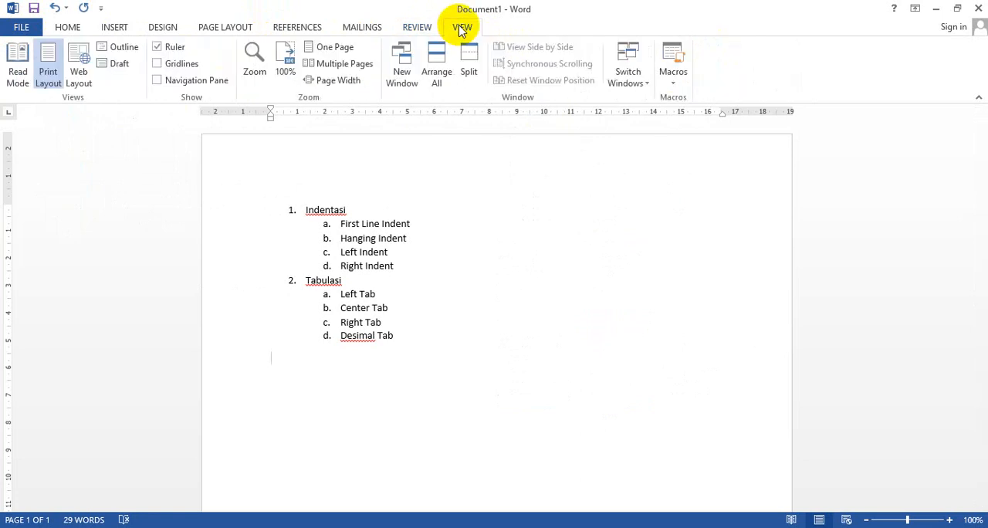
{"action": "left_click", "coordinate": [160, 47]}
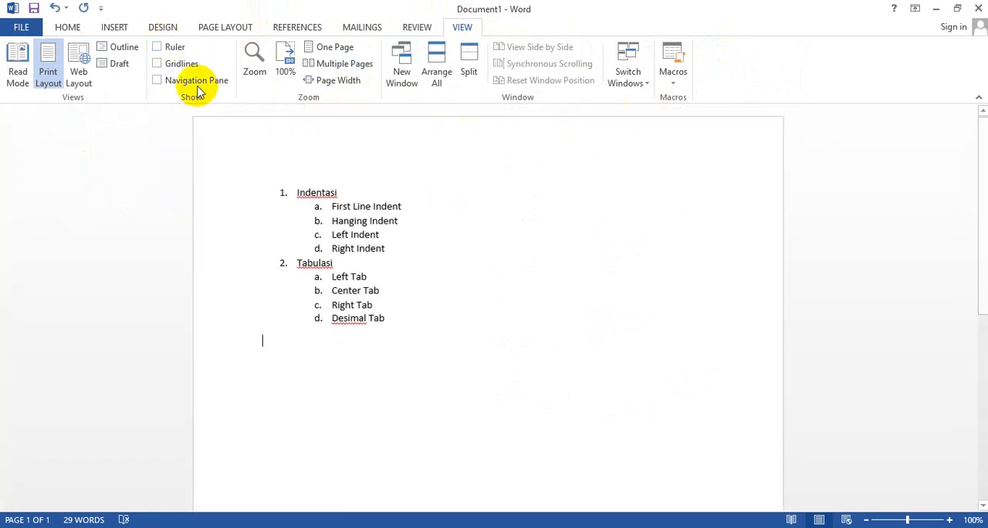
{"action": "left_click", "coordinate": [159, 47]}
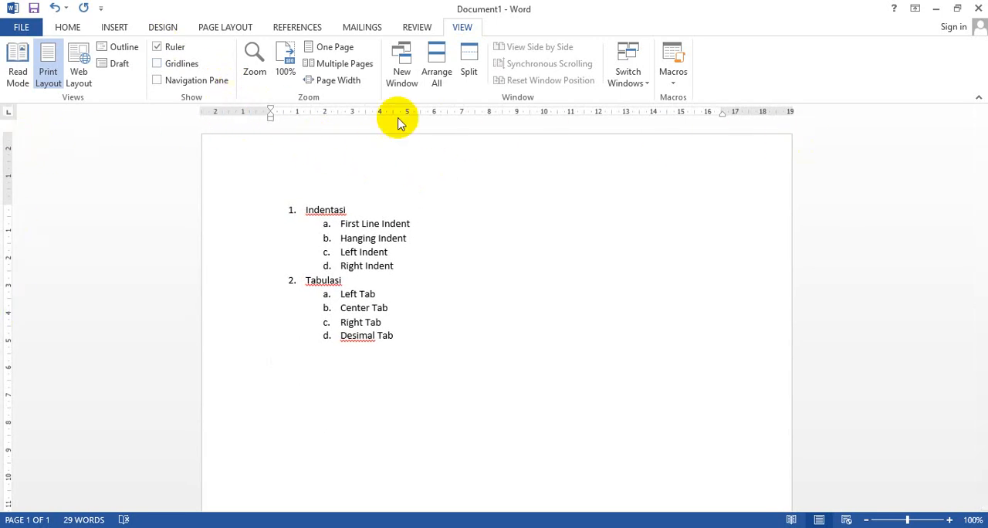
Set the measurement units to Inches in the advanced display options and apply the change
{"action": "left_click", "coordinate": [14, 30]}
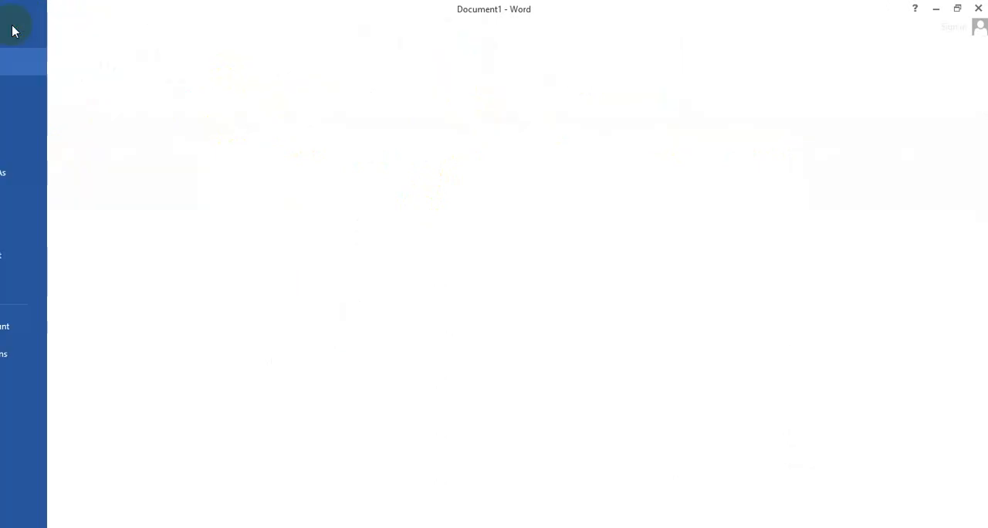
{"action": "left_click", "coordinate": [25, 357]}
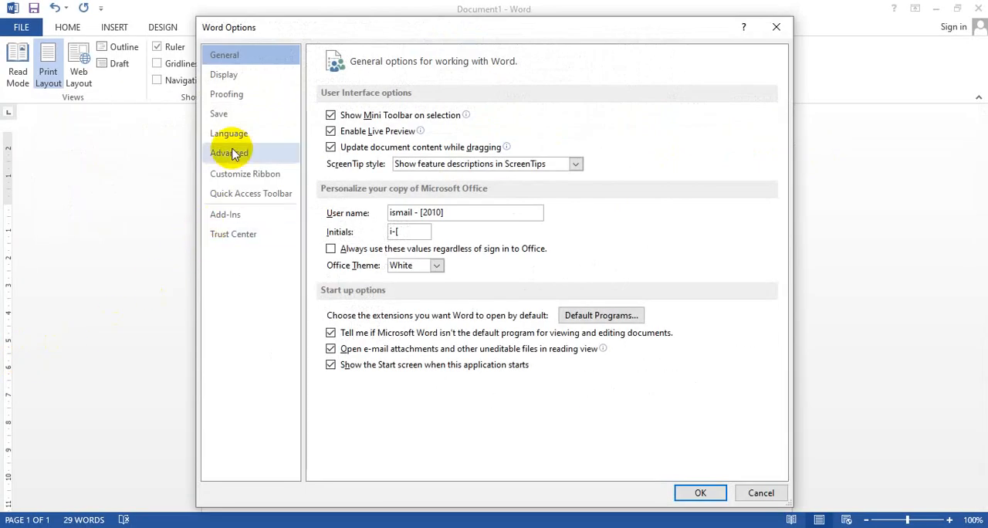
{"action": "left_click", "coordinate": [231, 153]}
{"action": "scroll", "coordinate": [450, 259], "scroll_direction": "down", "scroll_amount": 3}
{"action": "scroll", "coordinate": [450, 258], "scroll_direction": "down", "scroll_amount": 8}
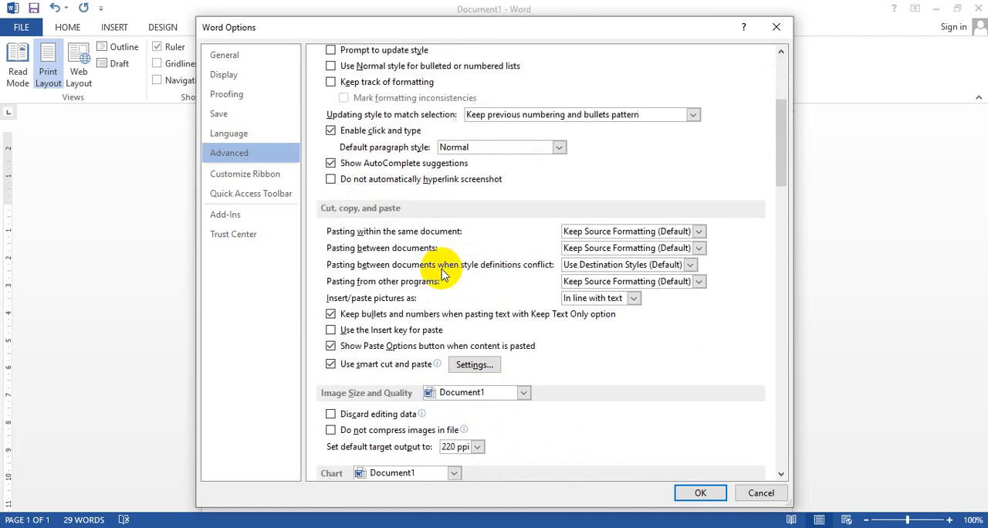
{"action": "scroll", "coordinate": [436, 282], "scroll_direction": "down", "scroll_amount": 5}
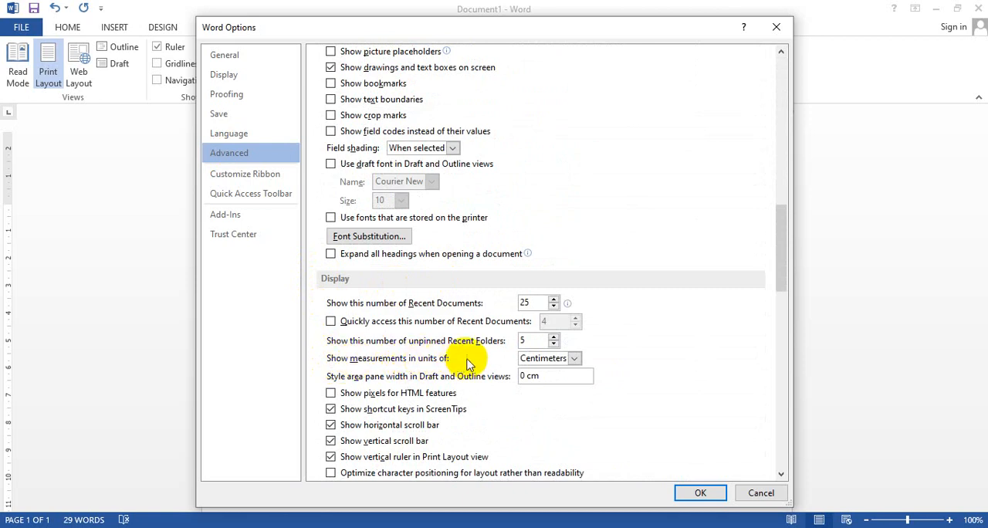
{"action": "left_click", "coordinate": [574, 359]}
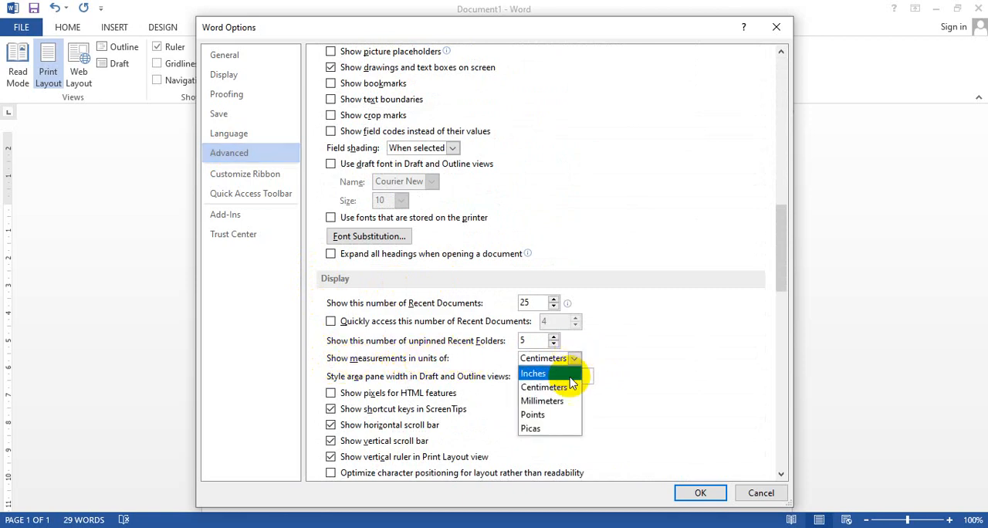
{"action": "left_click", "coordinate": [570, 374]}
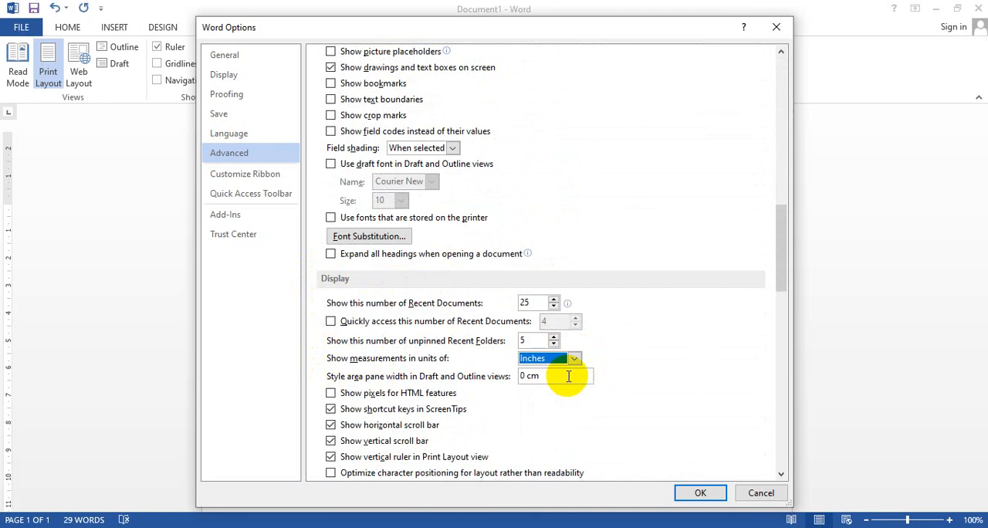
{"action": "left_click", "coordinate": [712, 498]}
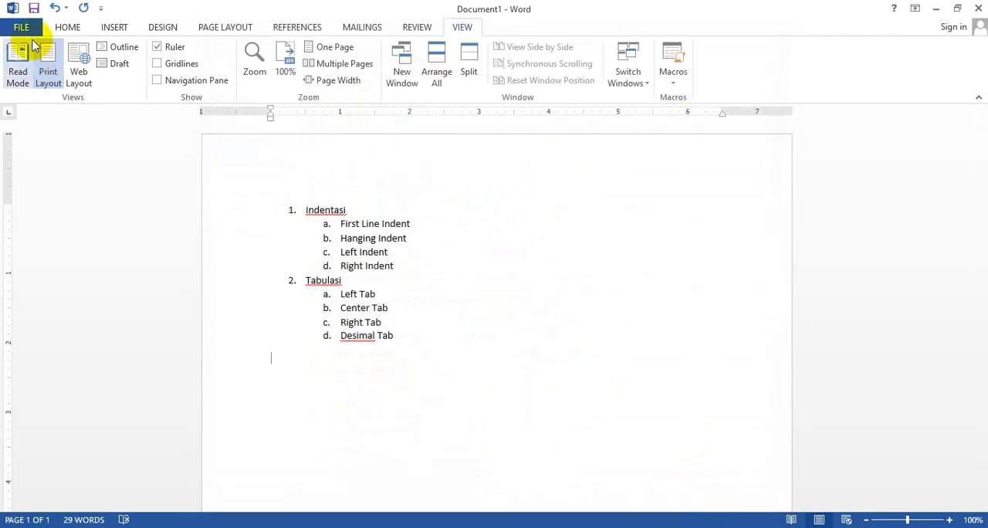
Set the measurement units to Centimeters in the advanced display options and apply the change
{"action": "left_click", "coordinate": [24, 29]}
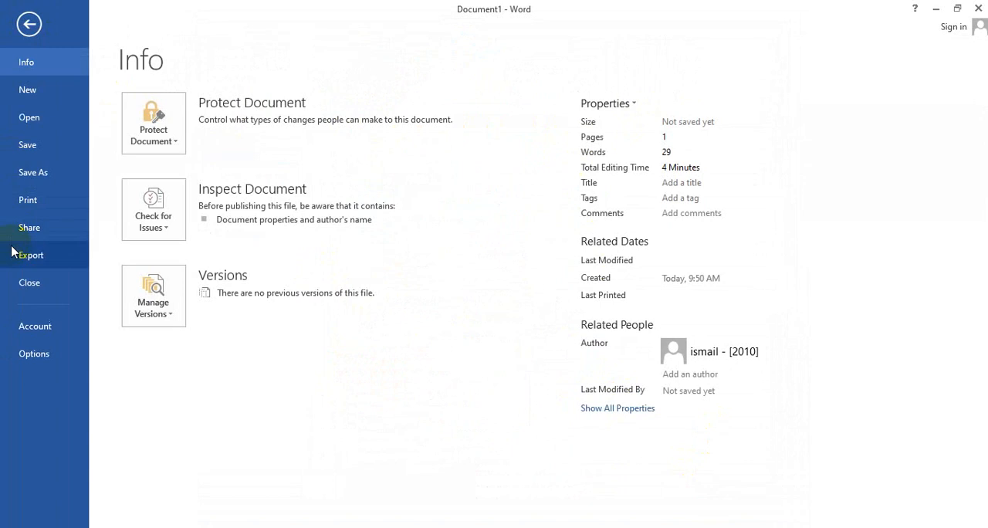
{"action": "left_click", "coordinate": [27, 355]}
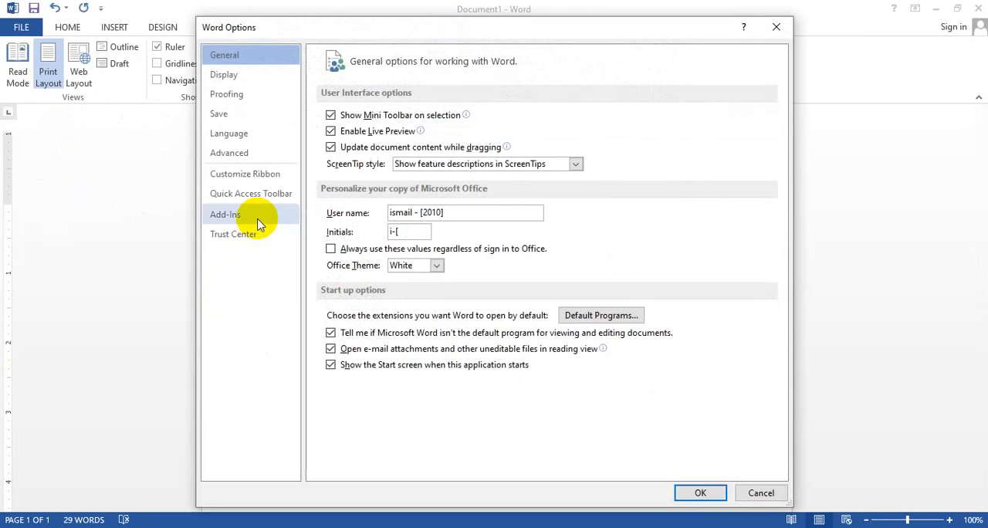
{"action": "left_click", "coordinate": [236, 154]}
{"action": "scroll", "coordinate": [430, 298], "scroll_direction": "down", "scroll_amount": 10}
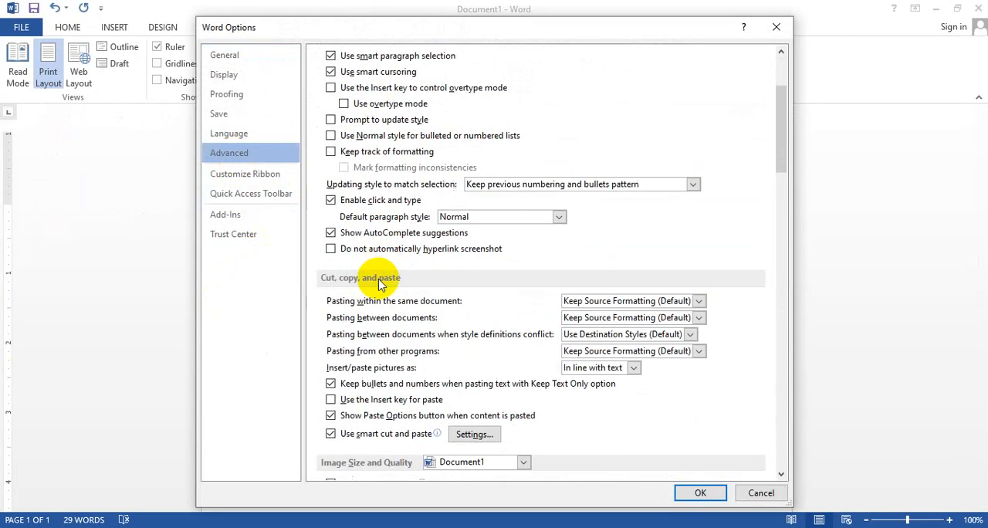
{"action": "scroll", "coordinate": [379, 284], "scroll_direction": "down", "scroll_amount": 3}
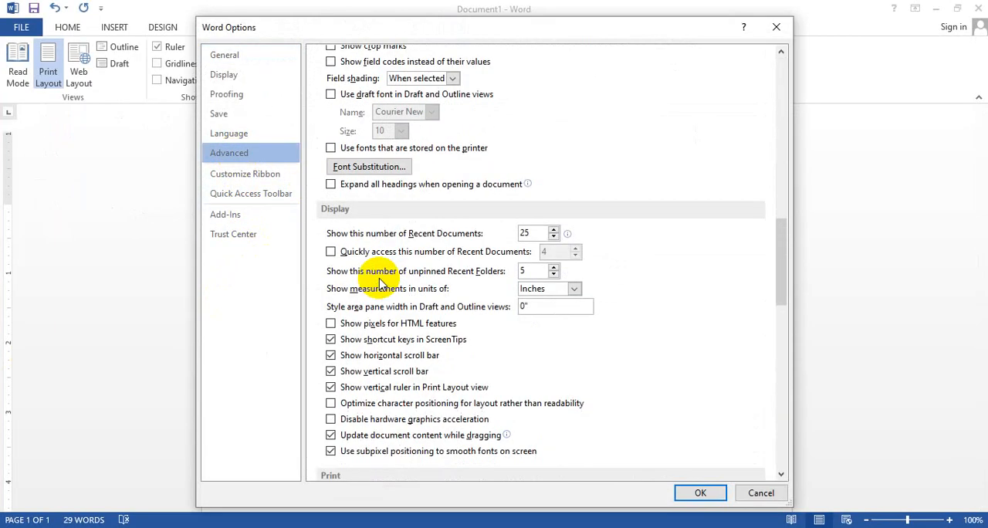
{"action": "left_click", "coordinate": [572, 288]}
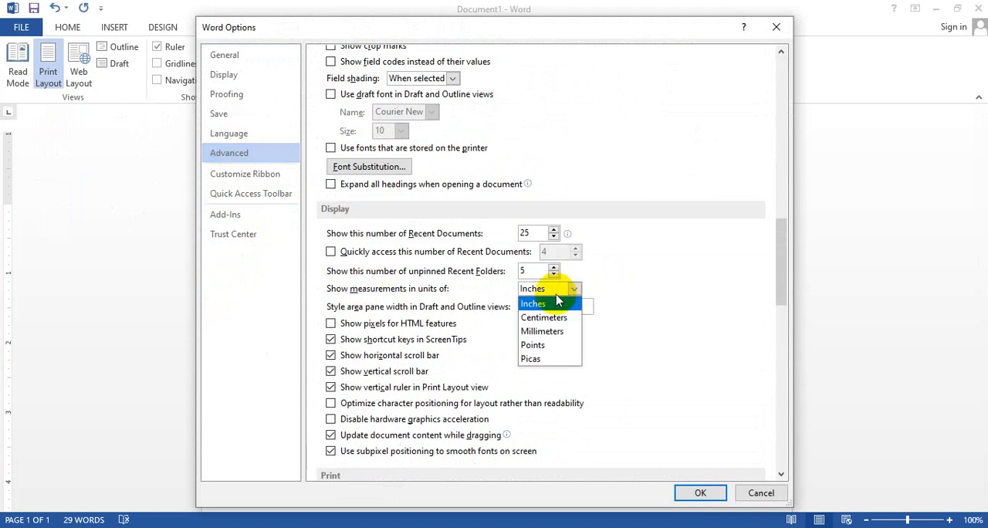
{"action": "left_click", "coordinate": [547, 318]}
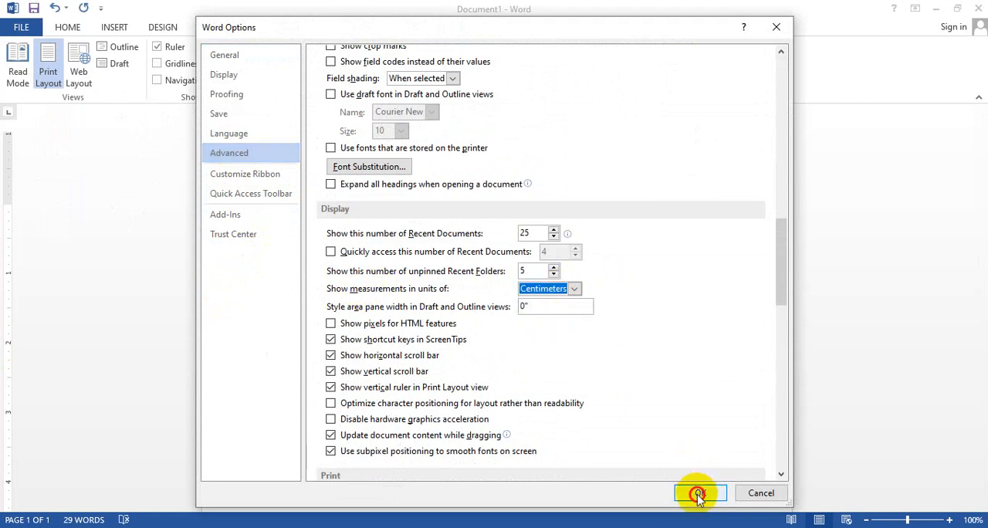
{"action": "left_click", "coordinate": [699, 492]}
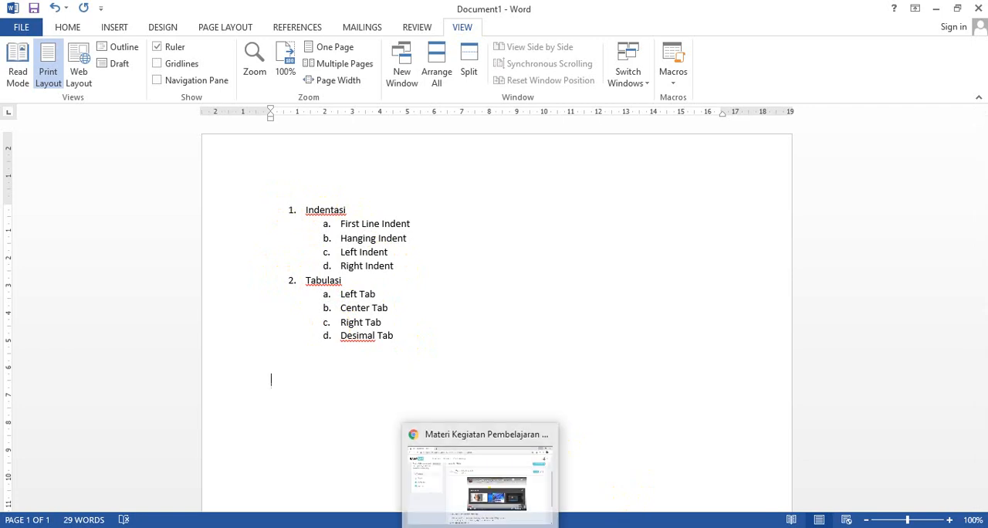
Switch to Chrome, search for wikipedia indonesia in a new tab and look over the results
{"action": "left_click", "coordinate": [490, 457]}
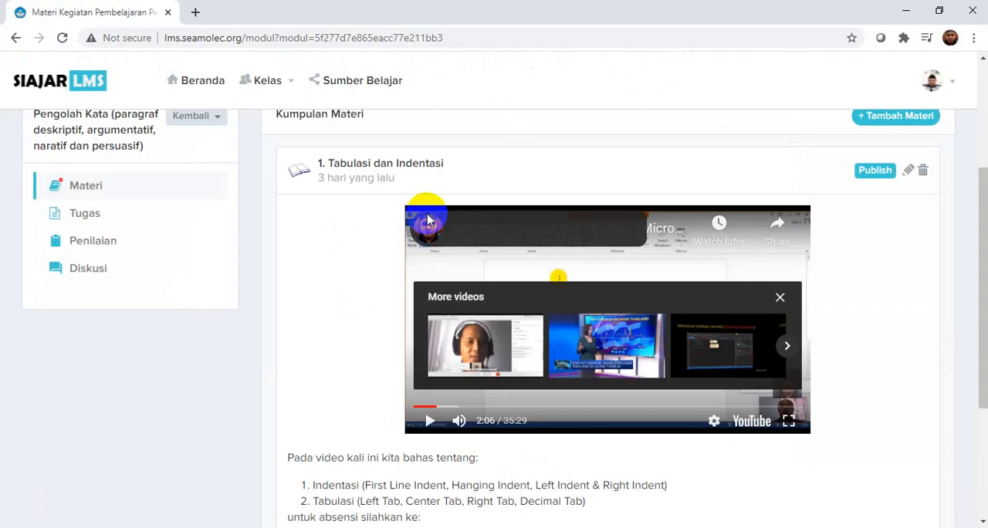
{"action": "left_click", "coordinate": [195, 12]}
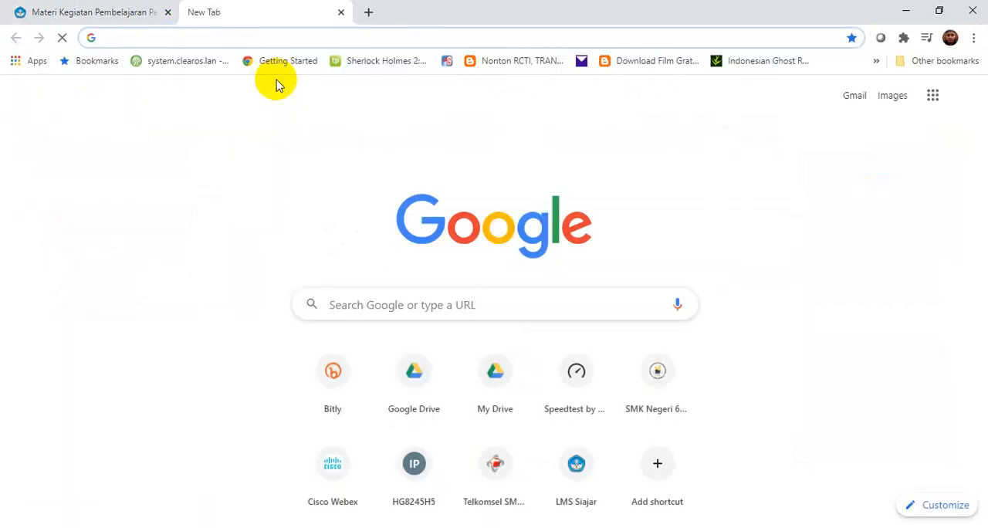
{"action": "type", "text": "wki"}
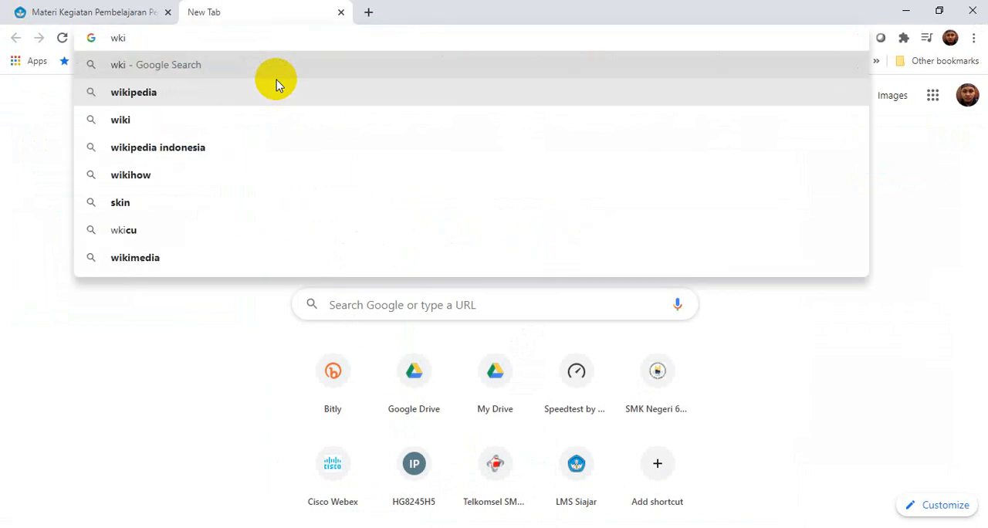
{"action": "type", "text": "pedia"}
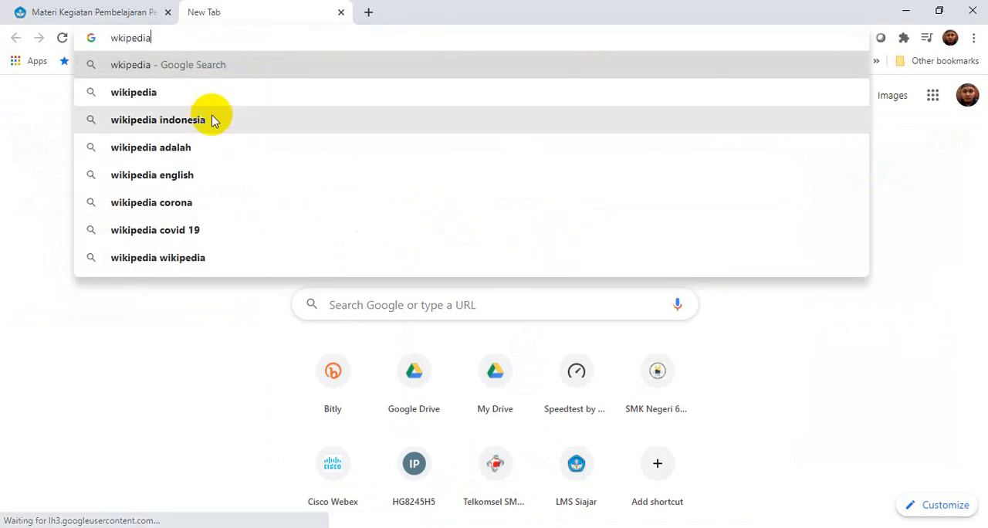
{"action": "left_click", "coordinate": [212, 120]}
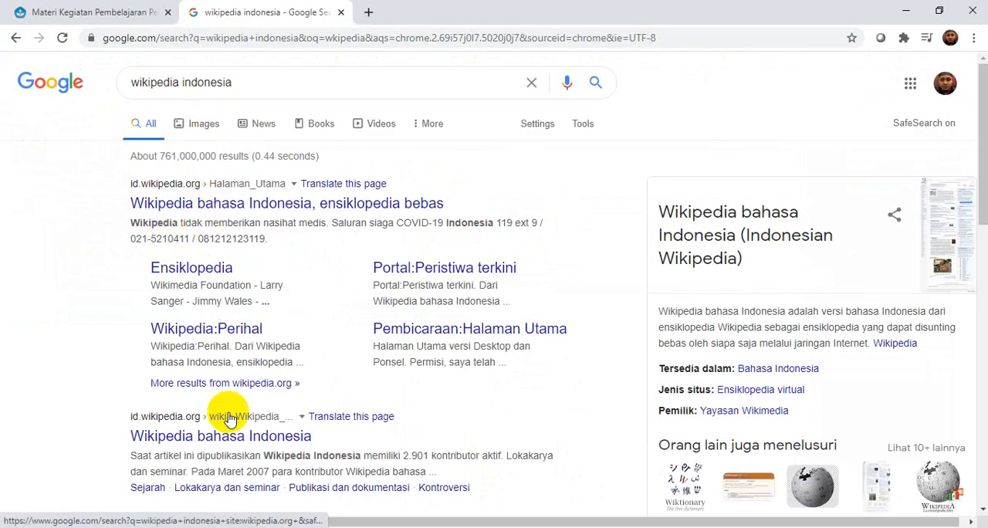
{"action": "left_click", "coordinate": [228, 437]}
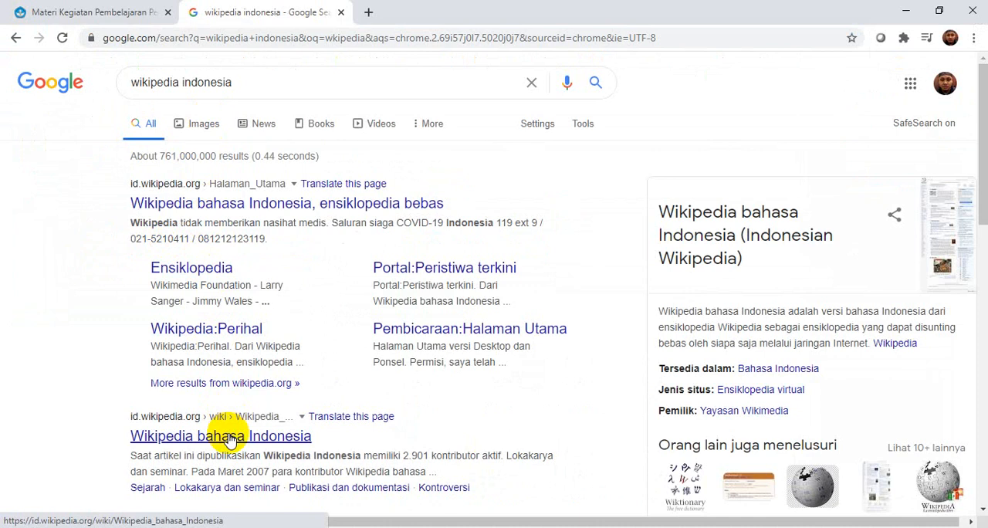
{"action": "scroll", "coordinate": [258, 231], "scroll_direction": "down", "scroll_amount": 3}
{"action": "scroll", "coordinate": [258, 260], "scroll_direction": "up", "scroll_amount": 2}
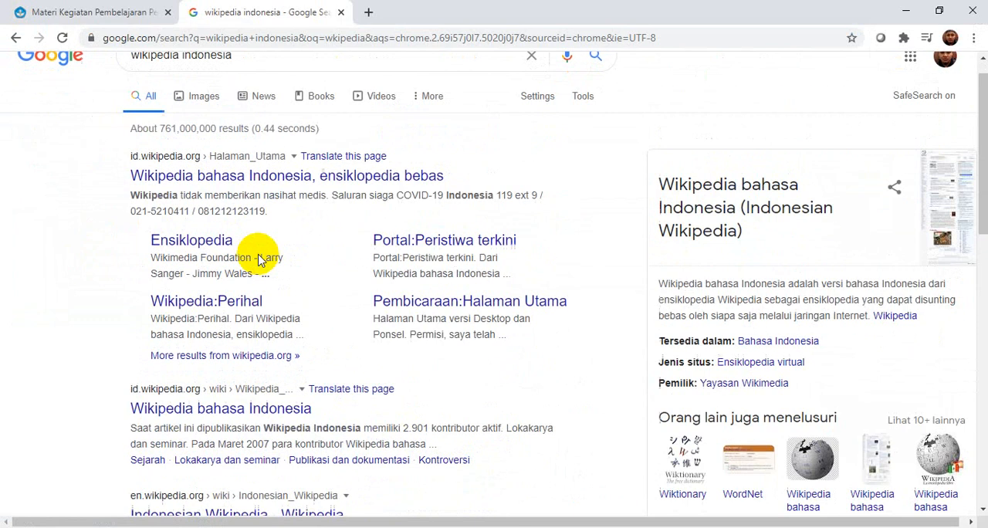
{"action": "scroll", "coordinate": [258, 260], "scroll_direction": "up", "scroll_amount": 1}
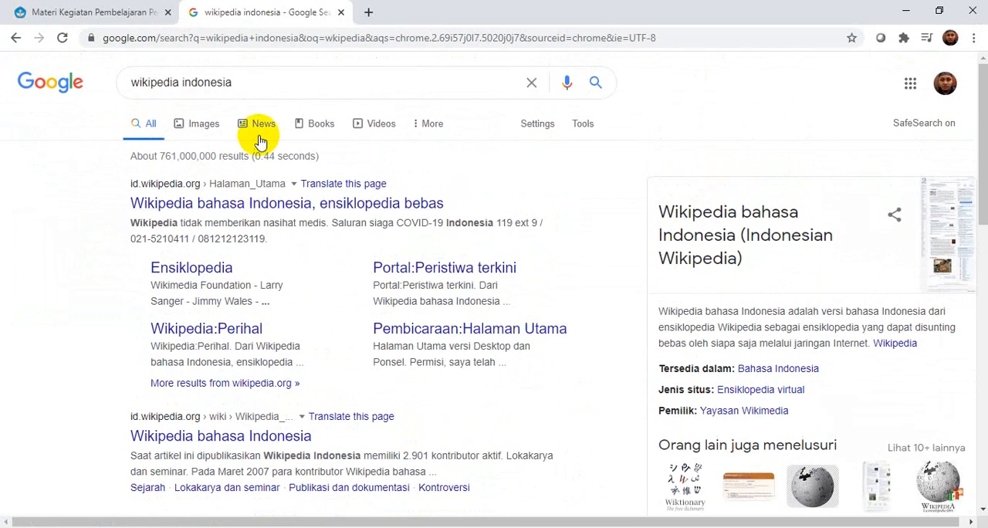
Change the search to augmented reality wikipedia indonesia and open the Indonesian Wikipedia article Realitas tertambah
{"action": "left_click", "coordinate": [130, 84]}
{"action": "type", "text": "a"}
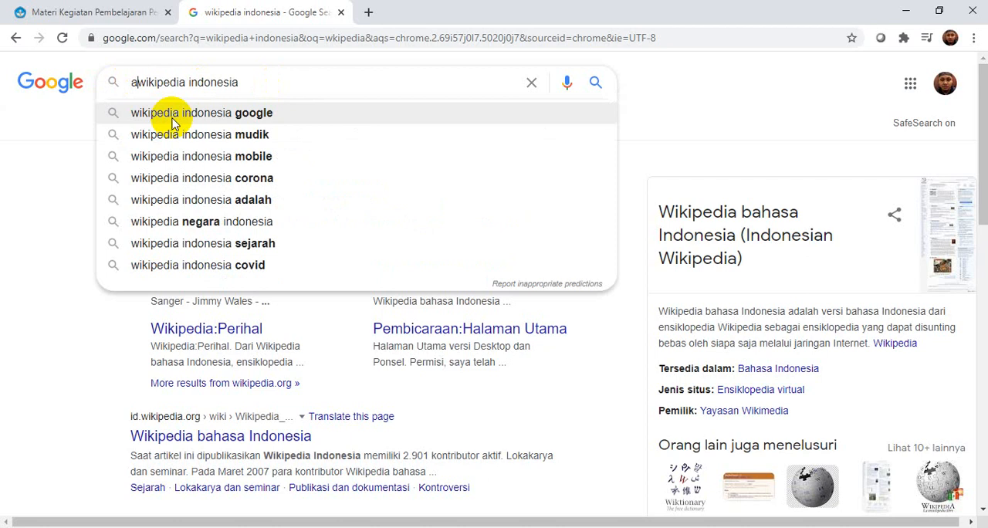
{"action": "type", "text": "ugmented"}
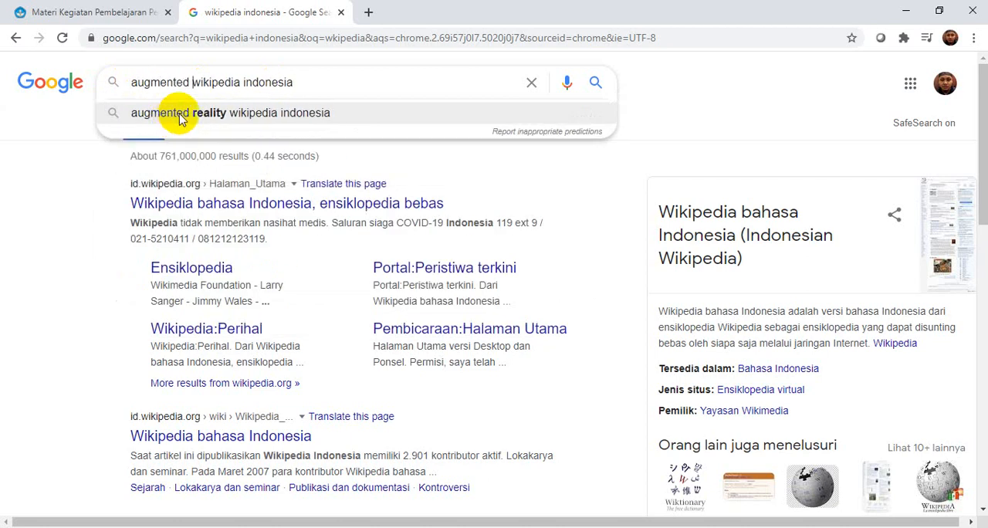
{"action": "left_click", "coordinate": [177, 113]}
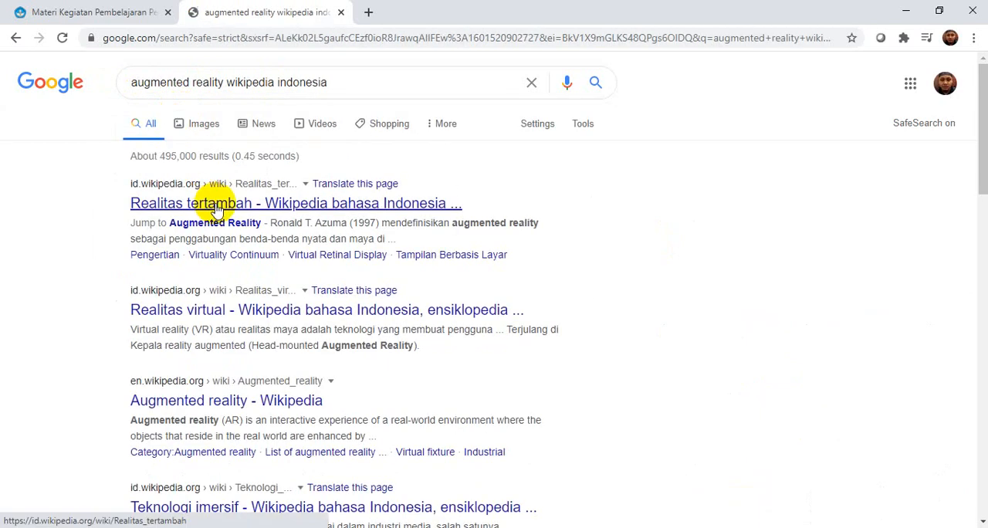
{"action": "left_click", "coordinate": [249, 204]}
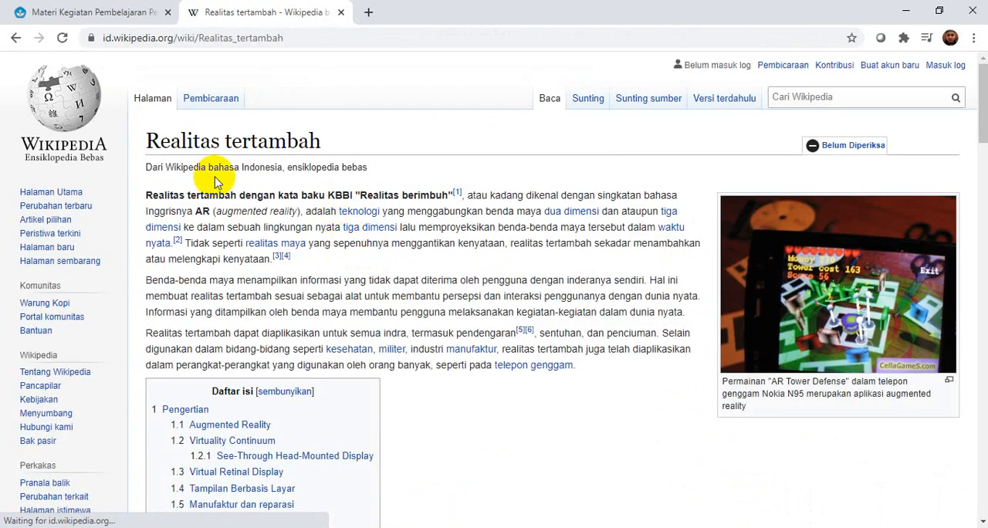
Copy the three introductory paragraphs of the Realitas tertambah article into the Word document below the list
{"action": "scroll", "coordinate": [247, 270], "scroll_direction": "down", "scroll_amount": 1}
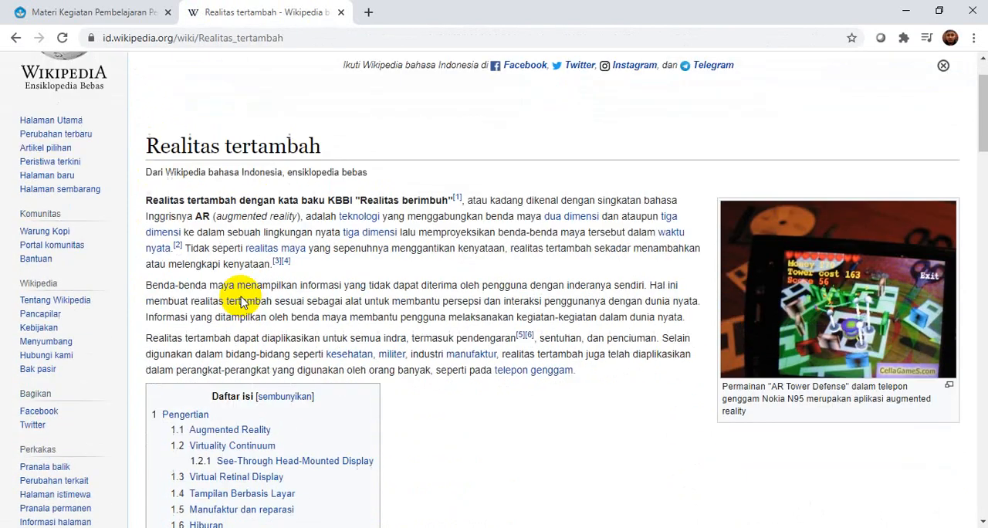
{"action": "left_click_drag", "start_coordinate": [147, 199], "coordinate": [576, 369]}
{"action": "key", "text": "ctrl+c"}
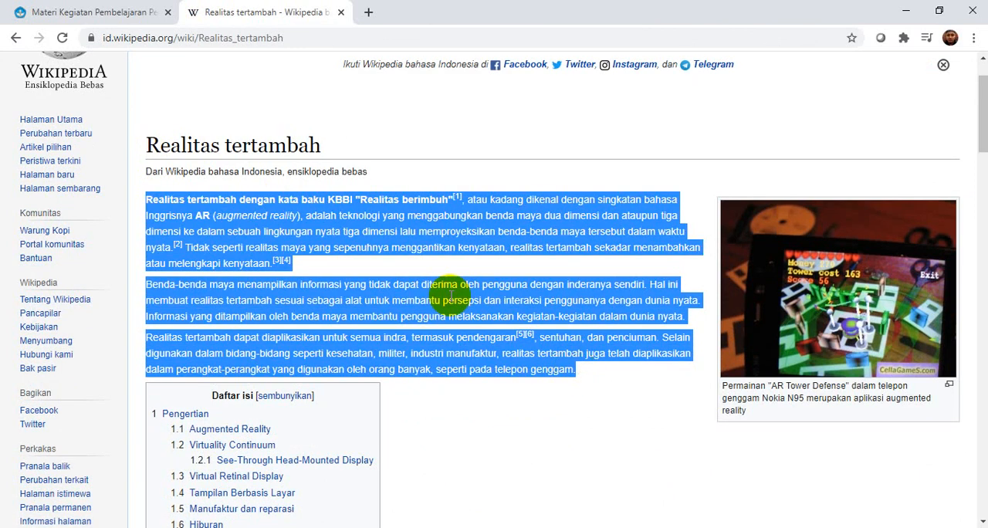
{"action": "left_click", "coordinate": [501, 527]}
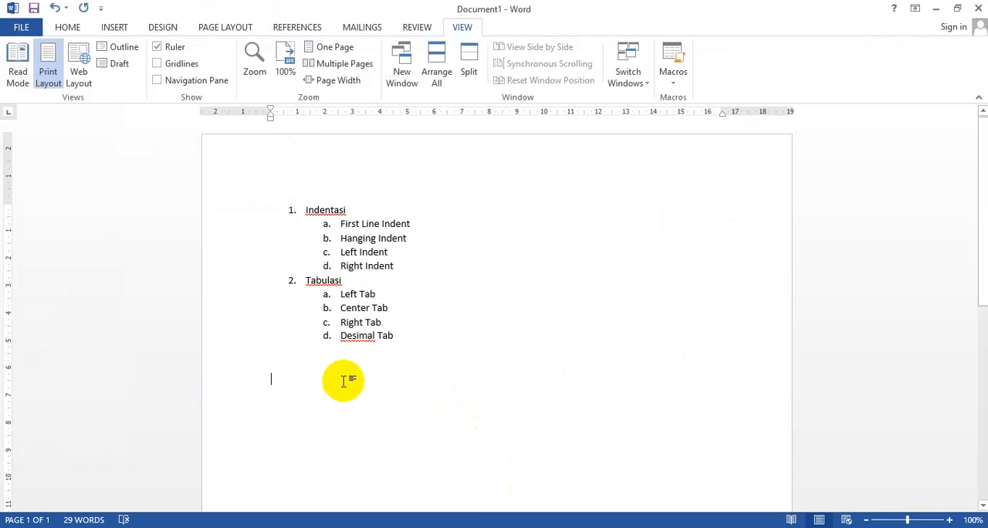
{"action": "key", "text": "ctrl+v"}
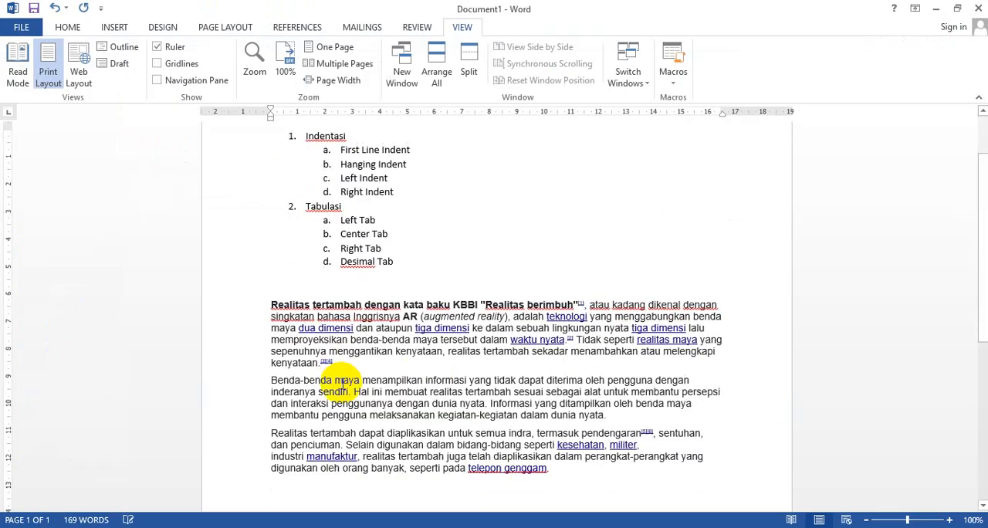
Justify the three pasted paragraphs
{"action": "left_click_drag", "start_coordinate": [271, 305], "coordinate": [692, 469]}
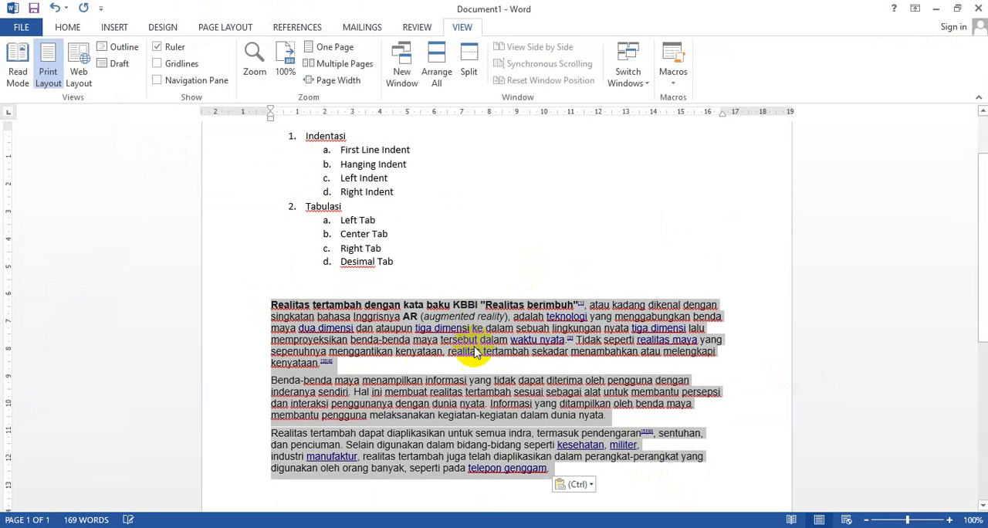
{"action": "left_click", "coordinate": [68, 27]}
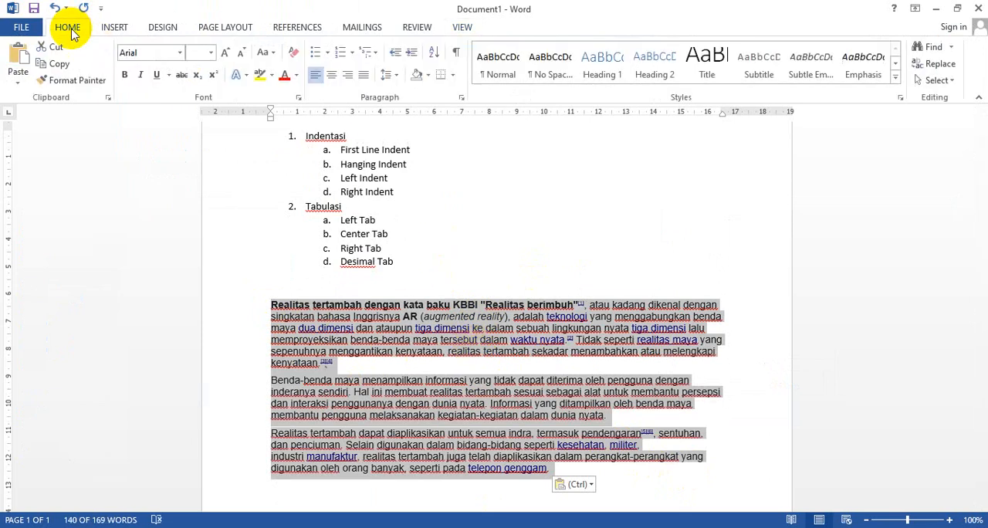
{"action": "left_click", "coordinate": [364, 74]}
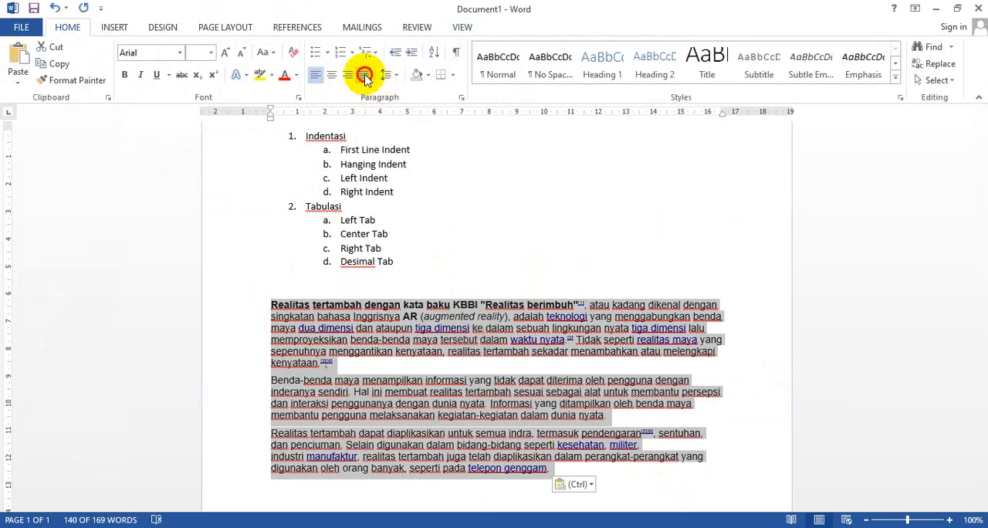
Try left, right and center alignment on the pasted paragraphs, then return them to justified
{"action": "left_click", "coordinate": [318, 75]}
{"action": "left_click", "coordinate": [347, 79]}
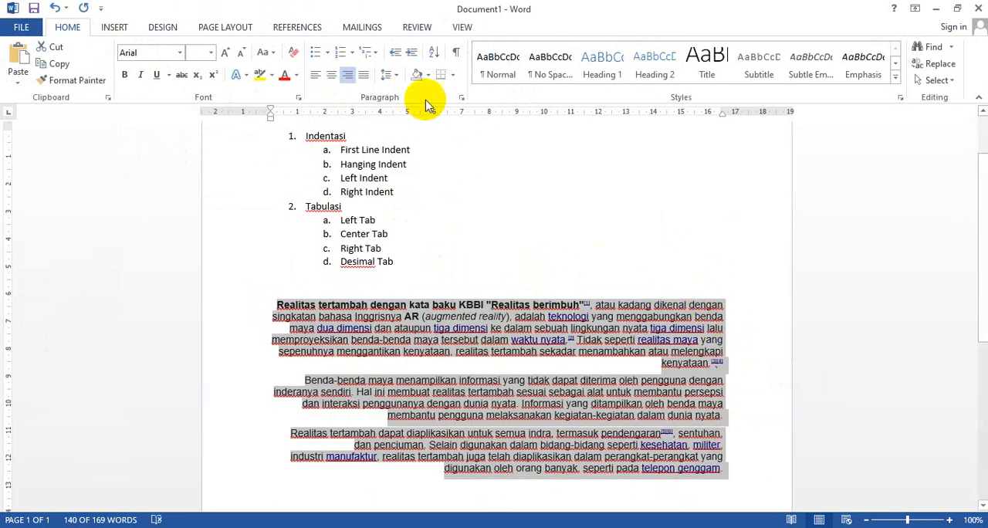
{"action": "left_click", "coordinate": [332, 78]}
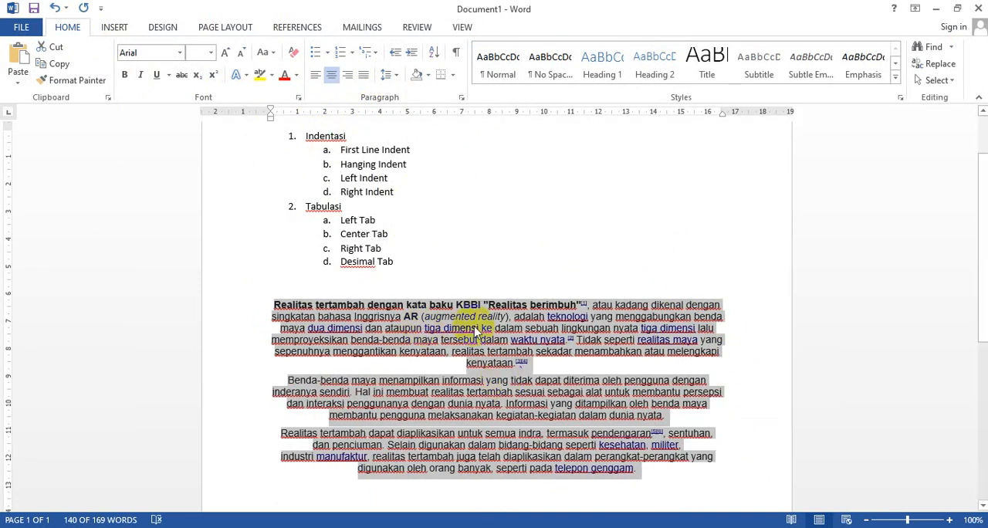
{"action": "left_click", "coordinate": [364, 78]}
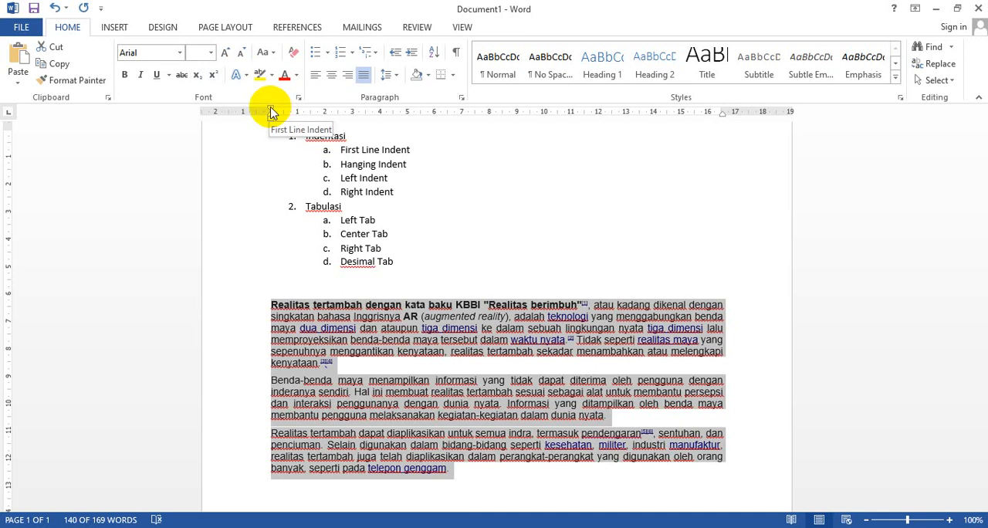
Set the First Line Indent of the three pasted paragraphs to about 1.5 cm on the ruler
{"action": "mouse_move", "coordinate": [271, 111]}
{"action": "left_mouse_down"}
{"action": "mouse_move", "coordinate": [326, 115]}
{"action": "mouse_move", "coordinate": [313, 113]}
{"action": "left_mouse_up"}
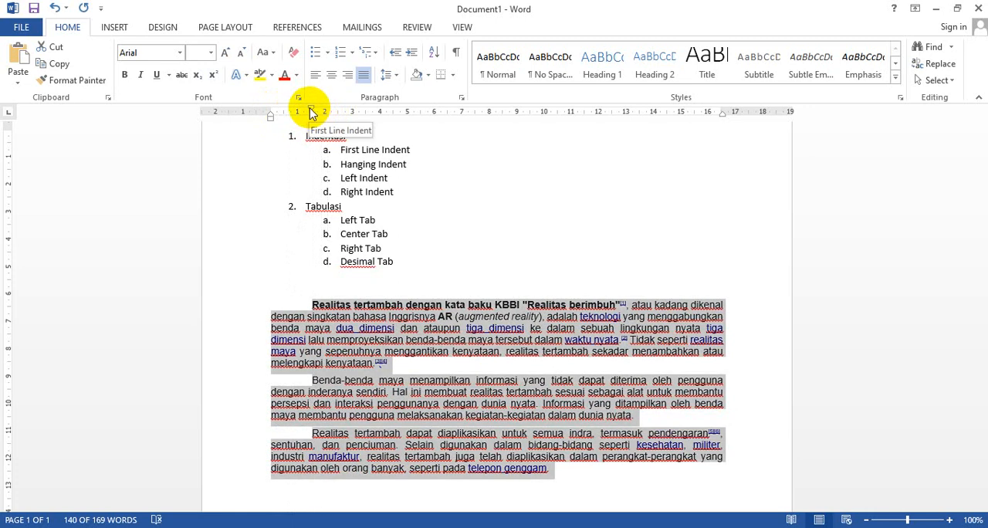
Add the explanation "(untuk mengatur posisi baris pertama)" after First Line Indent in the list
{"action": "left_click", "coordinate": [439, 153]}
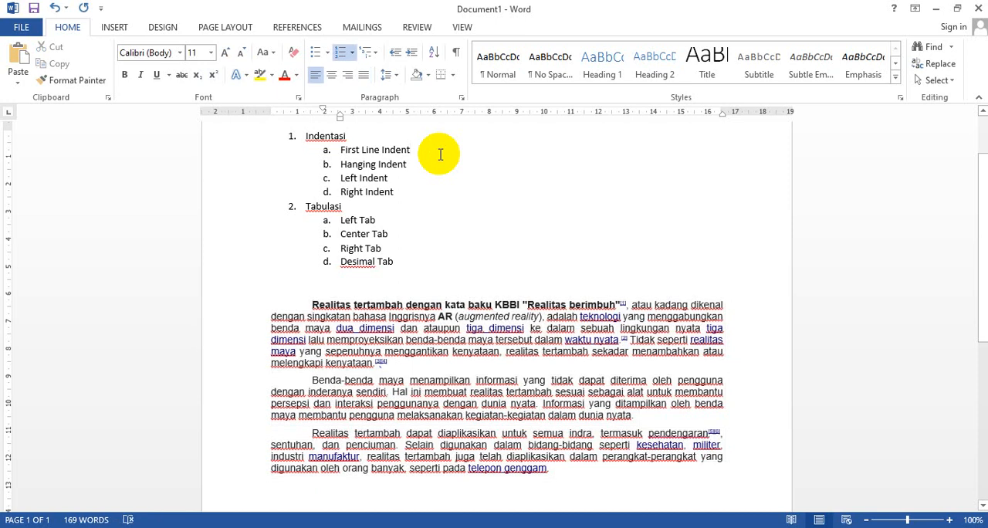
{"action": "type", "text": "(untuk "}
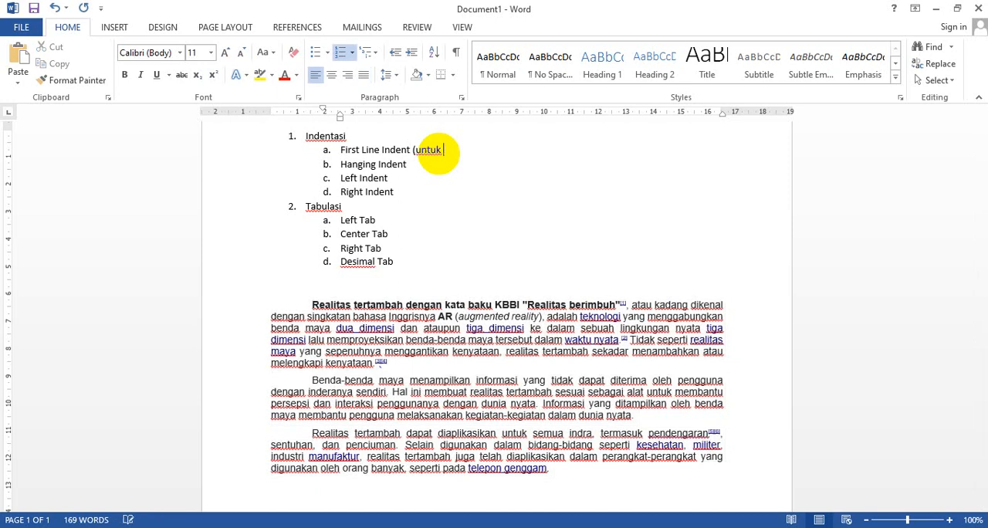
{"action": "type", "text": "mengatur posisi be"}
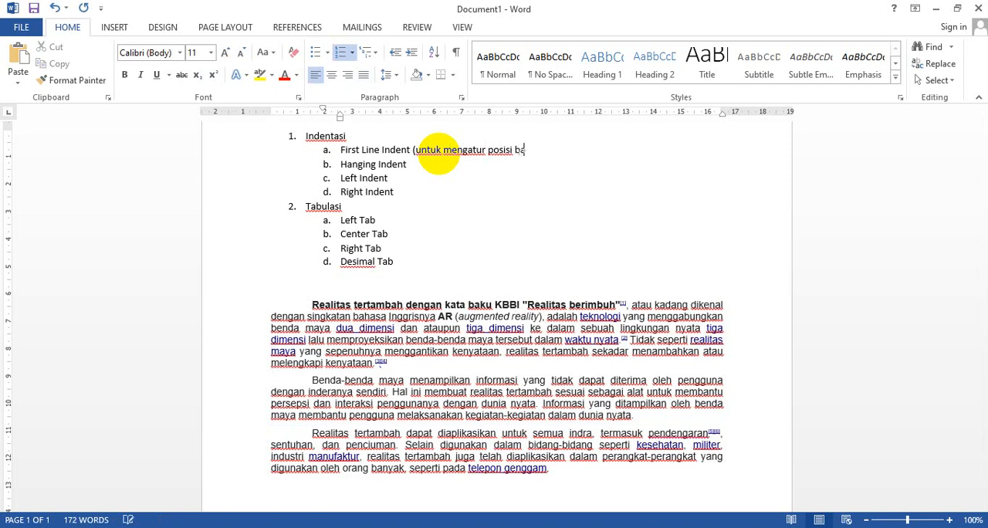
{"action": "type", "text": "ris pertama"}
Try to move the Hanging Indent of the three pasted paragraphs on the ruler
{"action": "left_click", "coordinate": [409, 166]}
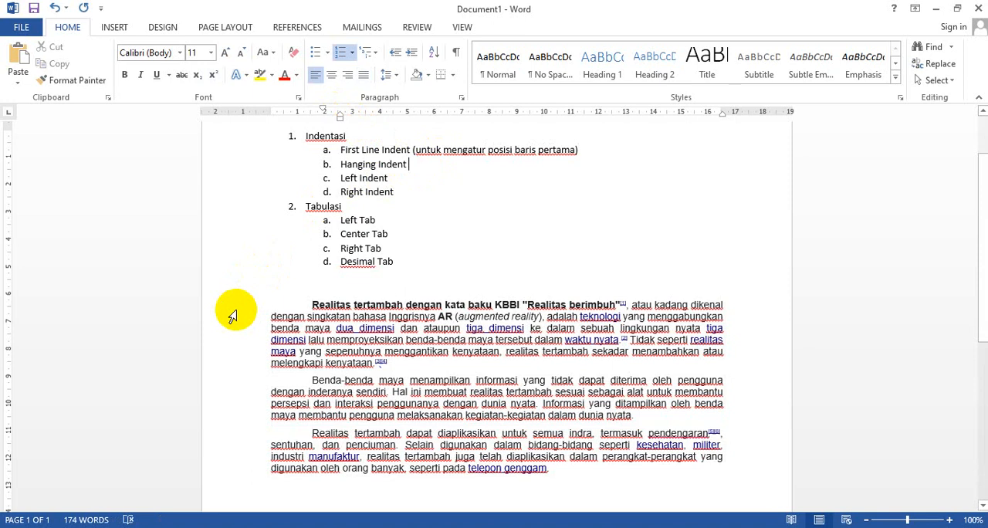
{"action": "left_click_drag", "start_coordinate": [227, 309], "coordinate": [187, 470]}
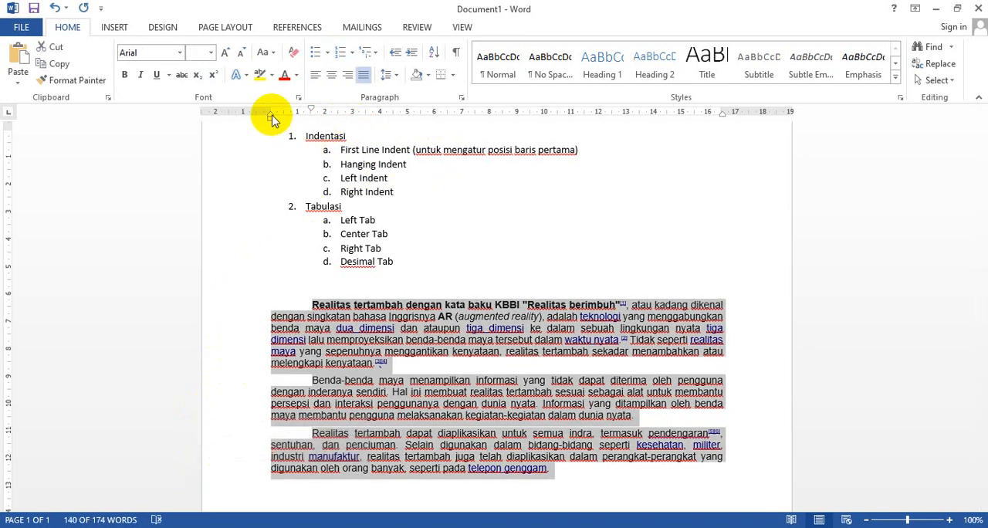
{"action": "mouse_move", "coordinate": [270, 115]}
{"action": "left_mouse_down"}
{"action": "mouse_move", "coordinate": [346, 115]}
{"action": "mouse_move", "coordinate": [273, 122]}
{"action": "left_mouse_up"}
Add the explanation "(untuk mengatur posisi baris selain awal paragraph)" after Hanging Indent in the list
{"action": "left_click", "coordinate": [436, 166]}
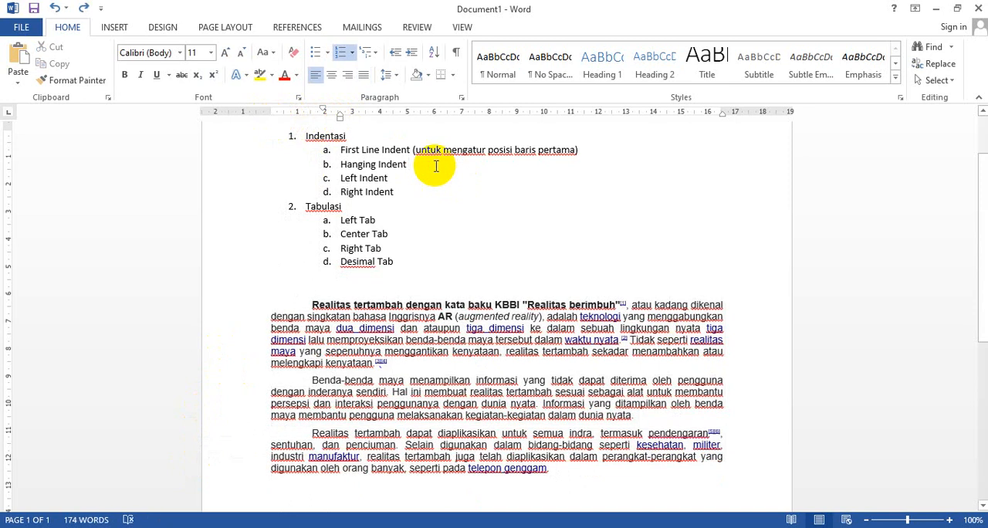
{"action": "type", "text": "(untuk mer"}
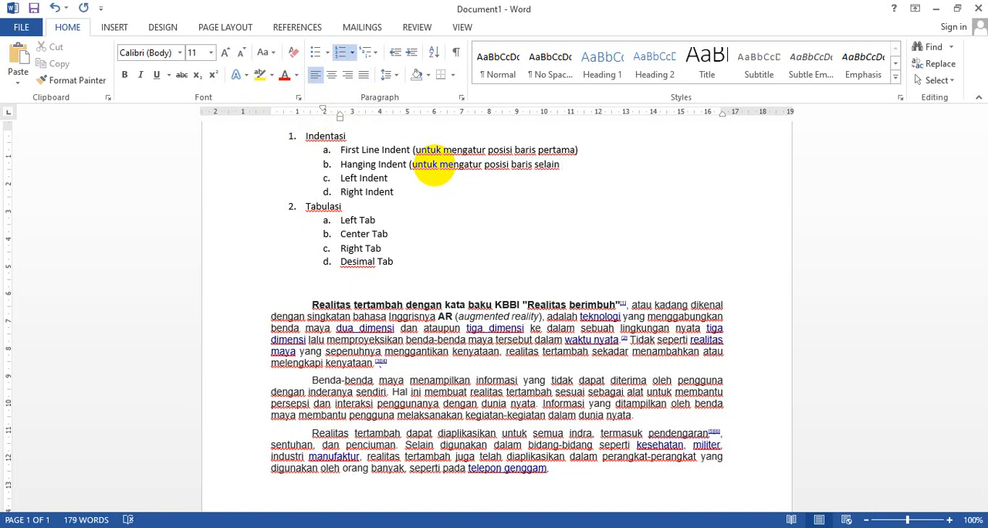
{"action": "type", "text": "wal paragraf"}
{"action": "key", "text": "BackSpace"}
{"action": "type", "text": "ph)"}
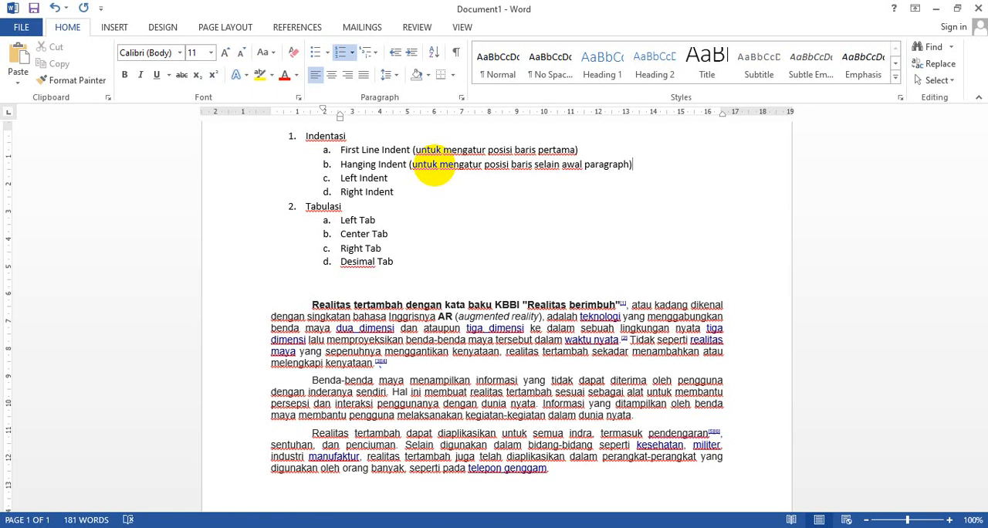
Add the explanation "(untuk mengatur semua baris)" after Left Indent in the list
{"action": "left_click", "coordinate": [448, 185]}
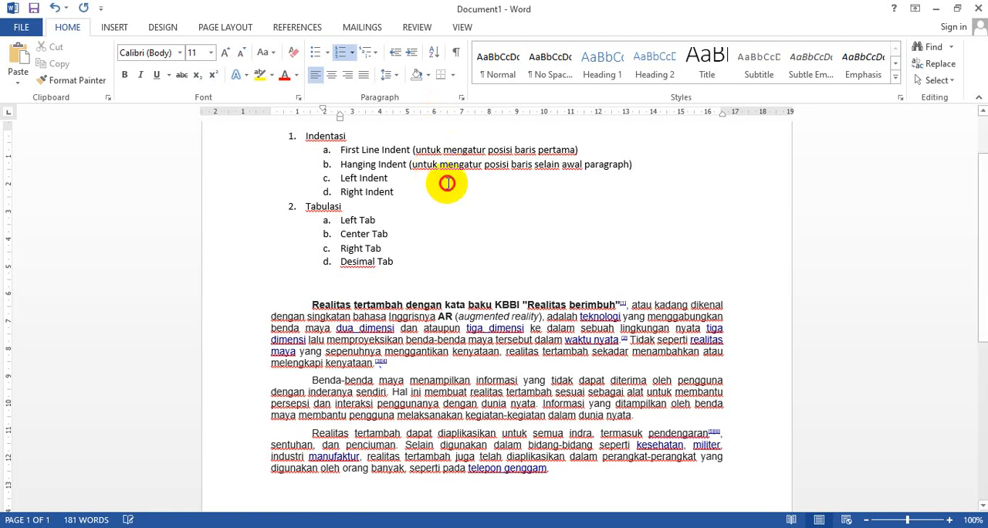
{"action": "type", "text": "("}
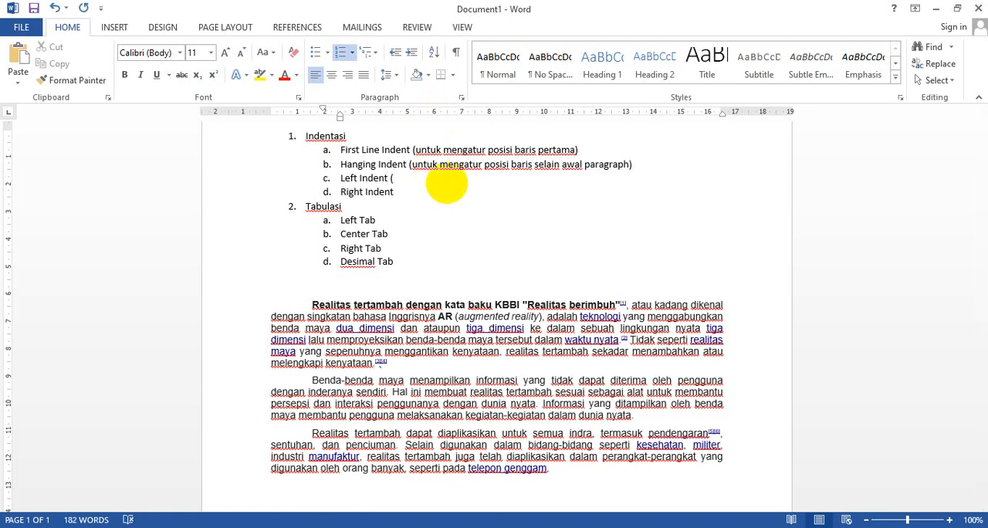
{"action": "type", "text": "untuk mengatur semua"}
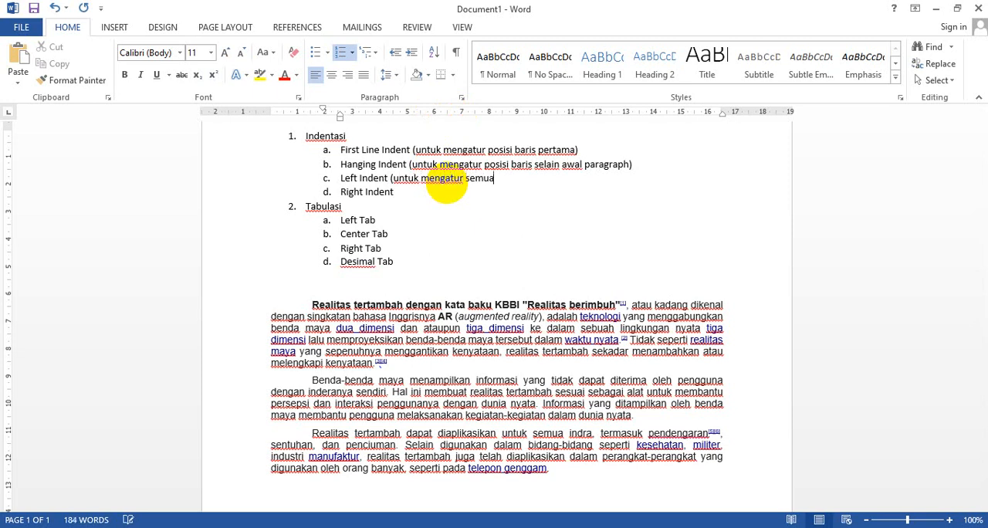
{"action": "type", "text": " baris"}
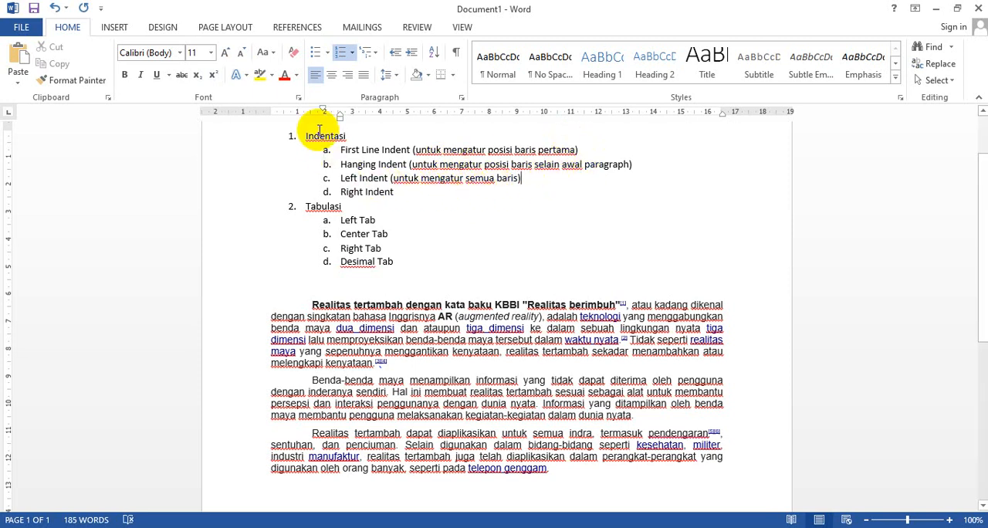
Try to move the Left Indent of the three sample paragraphs on the ruler
{"action": "left_click_drag", "start_coordinate": [302, 302], "coordinate": [617, 442]}
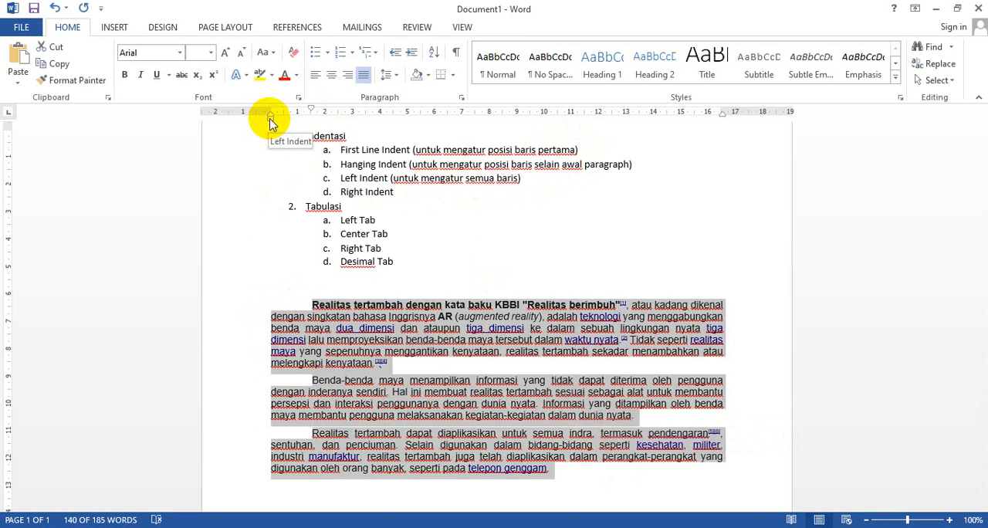
{"action": "mouse_move", "coordinate": [270, 122]}
{"action": "left_mouse_down"}
{"action": "mouse_move", "coordinate": [325, 121]}
{"action": "mouse_move", "coordinate": [269, 121]}
{"action": "left_mouse_up"}
Add the explanation "(untuk mengatur posisi batas kanan)" after Right Indent in the list
{"action": "left_click", "coordinate": [414, 191]}
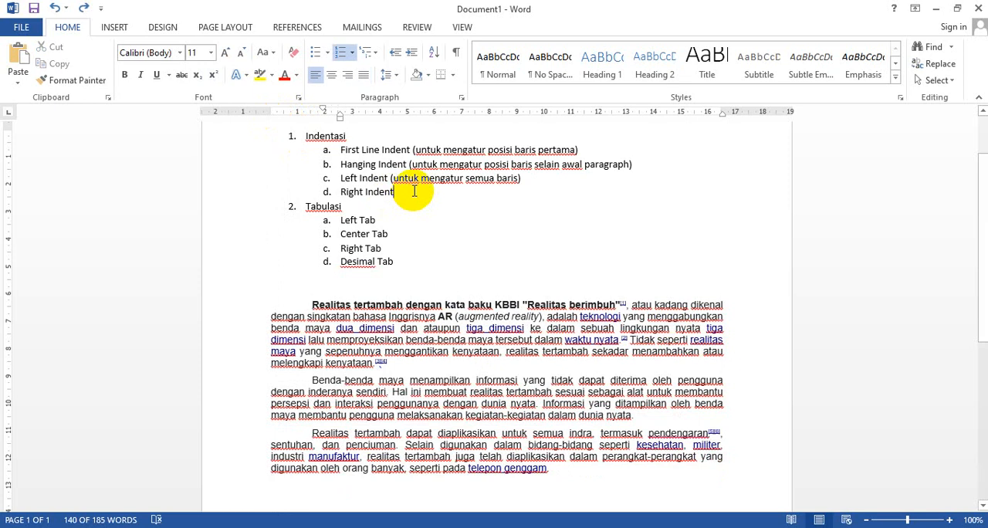
{"action": "type", "text": "("}
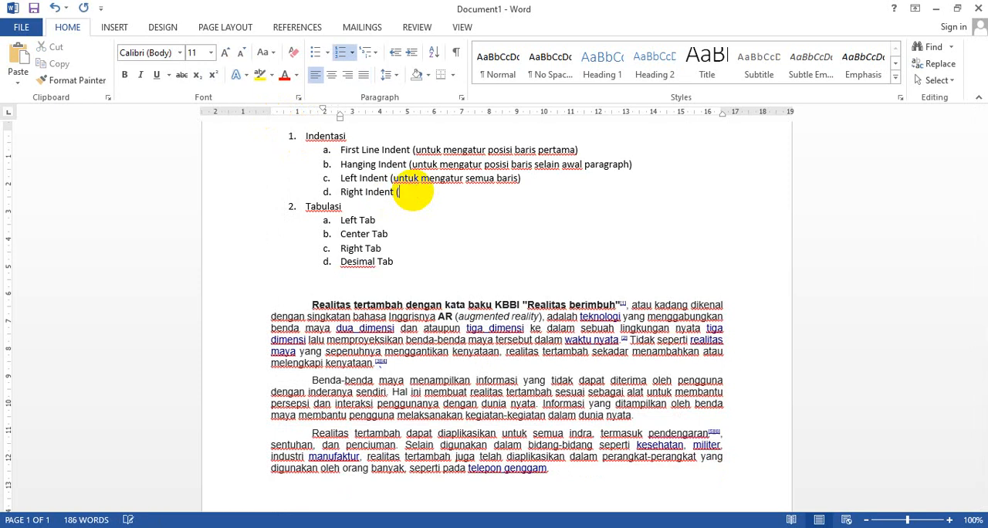
{"action": "type", "text": "untuk mengatur posis"}
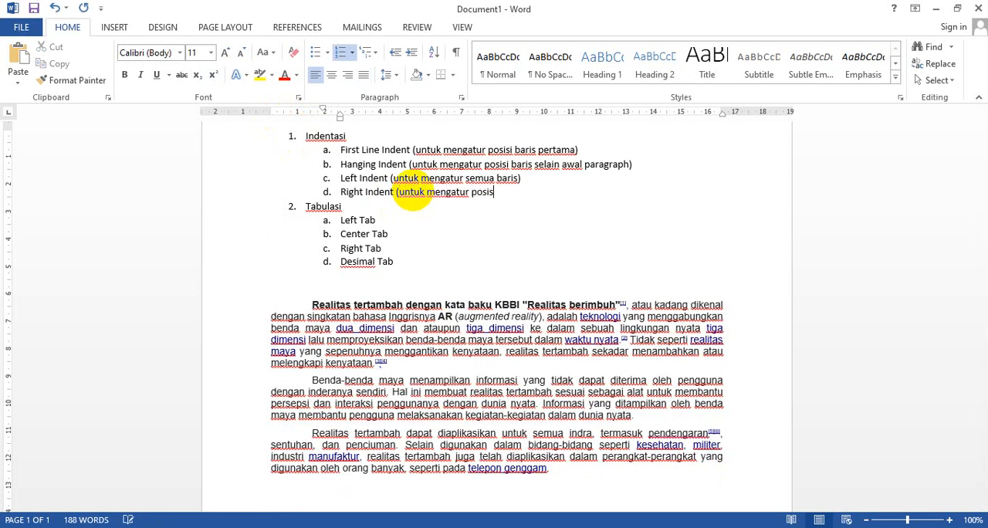
{"action": "type", "text": "i batas kanan"}
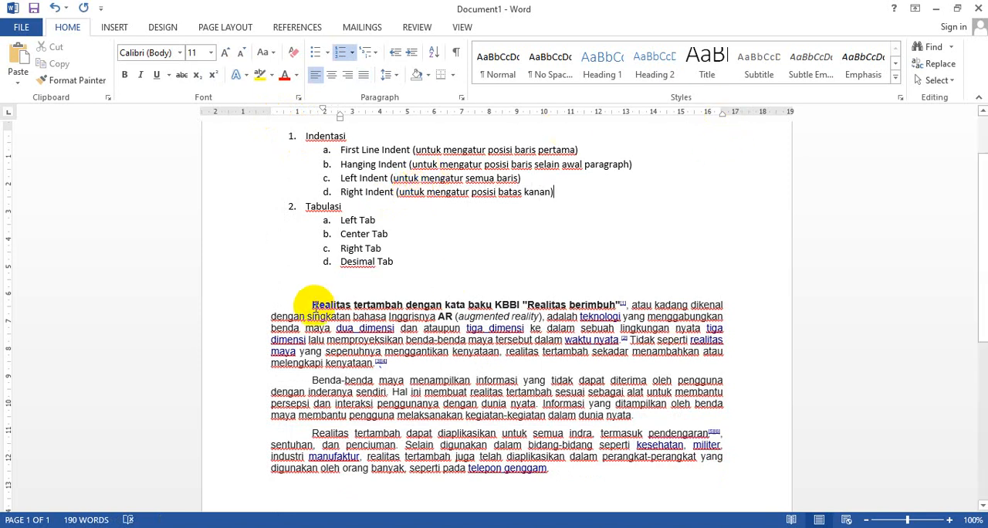
Try adjusting the Right Indent of the three sample paragraphs on the ruler
{"action": "left_click_drag", "start_coordinate": [311, 305], "coordinate": [717, 481]}
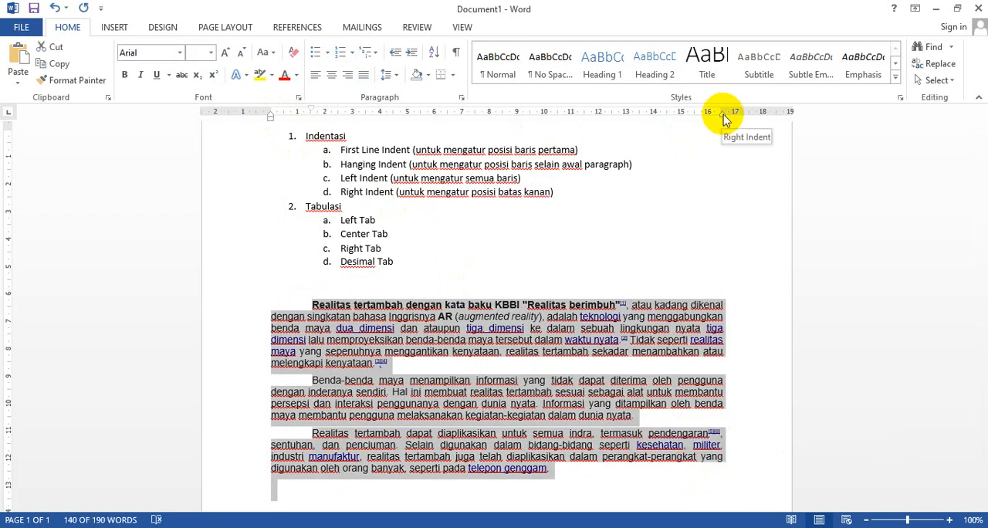
{"action": "mouse_move", "coordinate": [723, 114]}
{"action": "left_mouse_down"}
{"action": "mouse_move", "coordinate": [661, 121]}
{"action": "mouse_move", "coordinate": [717, 125]}
{"action": "mouse_move", "coordinate": [653, 118]}
{"action": "mouse_move", "coordinate": [723, 123]}
{"action": "mouse_move", "coordinate": [680, 124]}
{"action": "mouse_move", "coordinate": [719, 116]}
{"action": "left_mouse_up"}
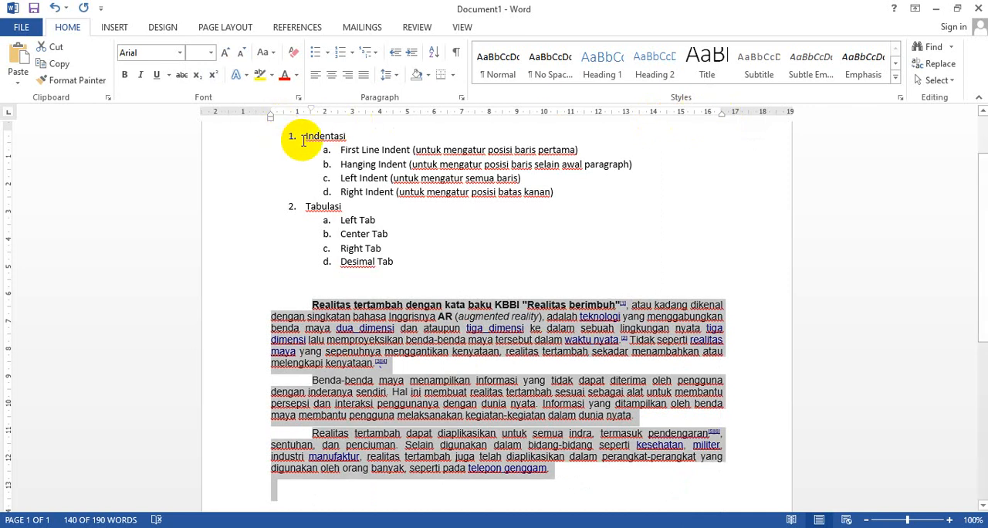
Move the Left Indent of the first two sample paragraphs to about 1.25 cm and return it to 0
{"action": "left_click", "coordinate": [235, 308]}
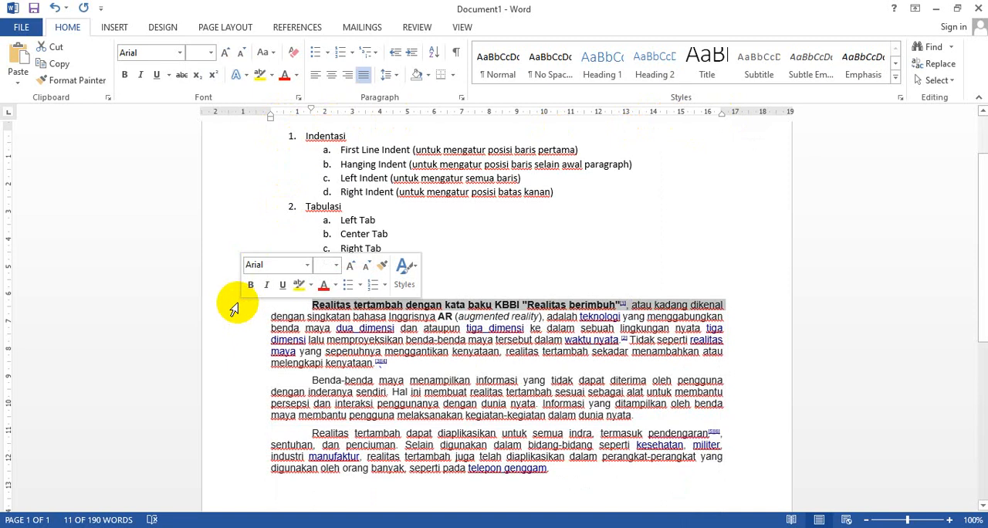
{"action": "left_click_drag", "start_coordinate": [235, 308], "coordinate": [222, 419]}
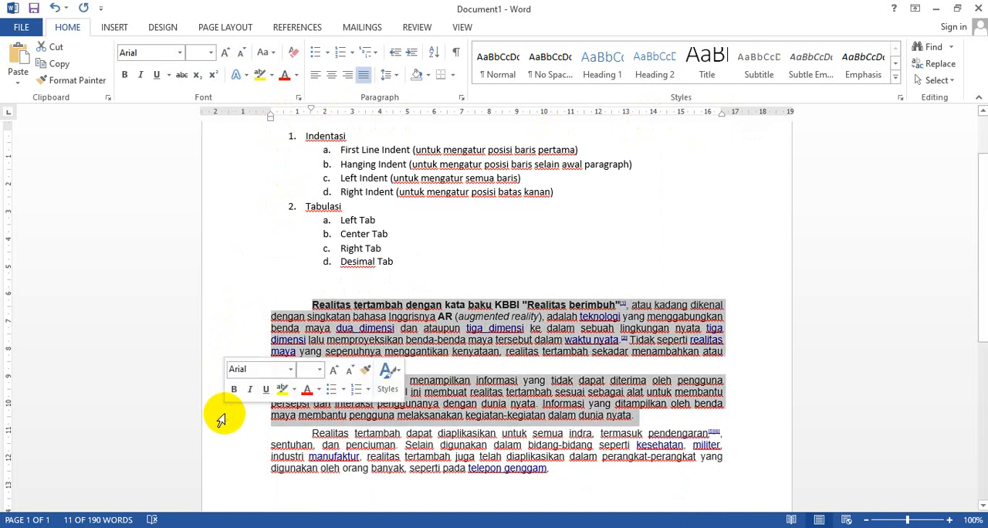
{"action": "left_click_drag", "start_coordinate": [270, 120], "coordinate": [304, 116]}
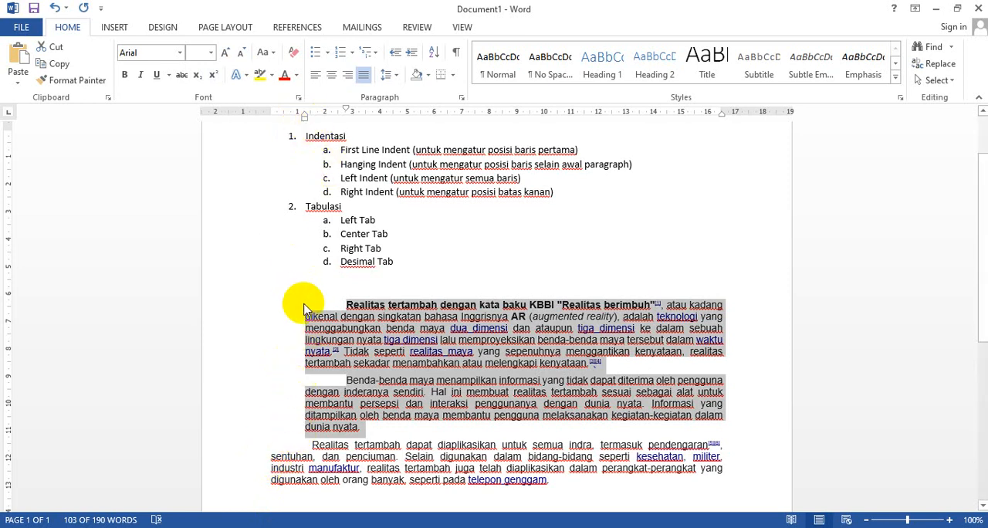
{"action": "left_click", "coordinate": [305, 120]}
{"action": "left_click_drag", "start_coordinate": [306, 121], "coordinate": [272, 125]}
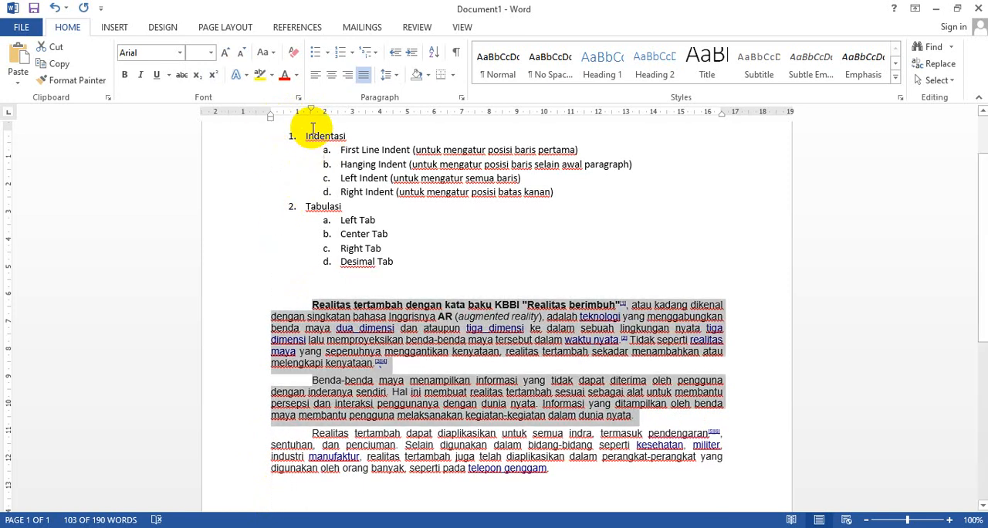
Delete the three sample paragraphs below the Tabulasi list
{"action": "scroll", "coordinate": [329, 194], "scroll_direction": "down", "scroll_amount": 1}
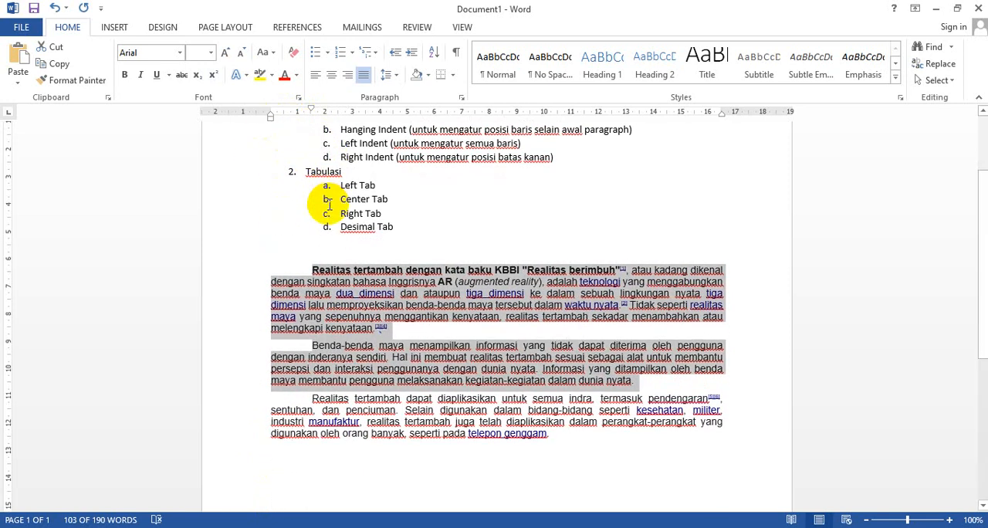
{"action": "left_click", "coordinate": [412, 185]}
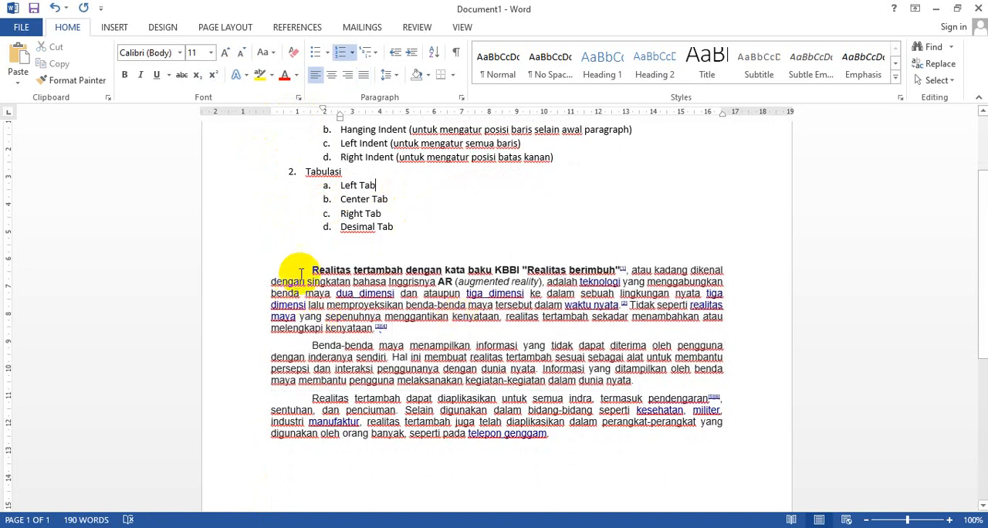
{"action": "left_click_drag", "start_coordinate": [309, 266], "coordinate": [585, 440]}
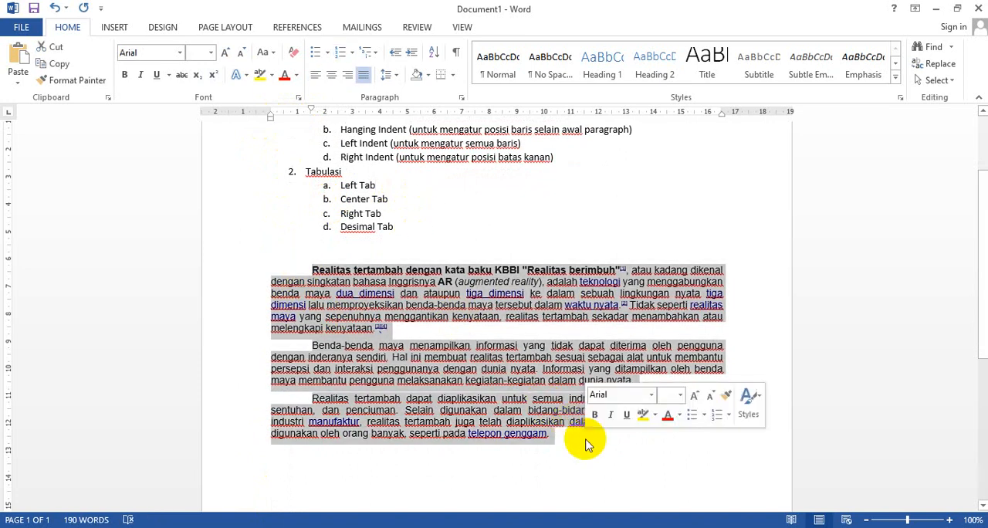
{"action": "key", "text": "Delete"}
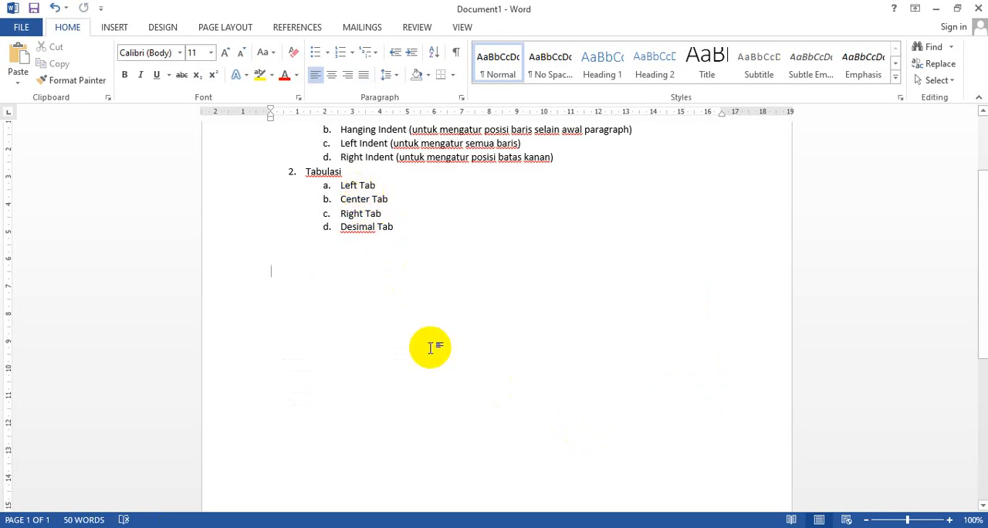
Enter the centered title "Formulir Bidodata" below the list and start a left-aligned line under it
{"action": "type", "text": "Formul"}
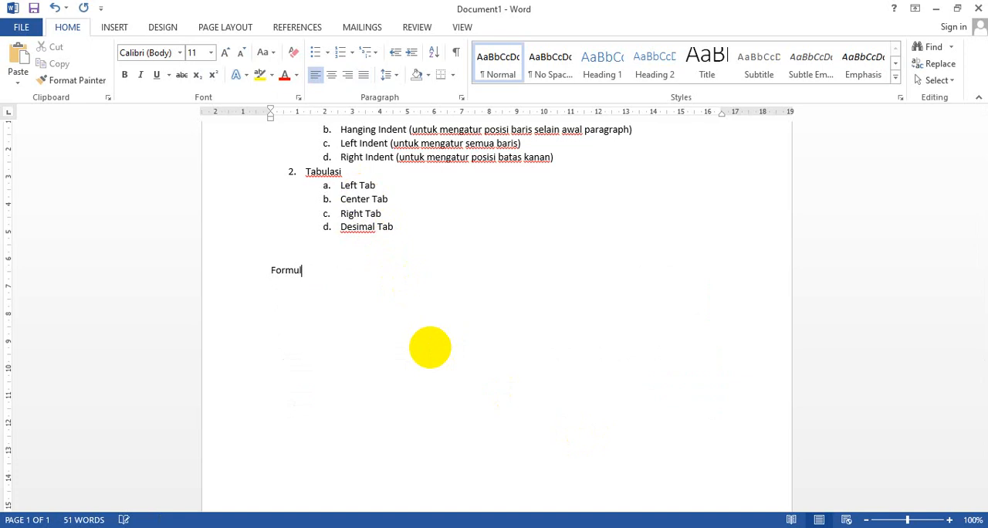
{"action": "type", "text": "ir Bidodata"}
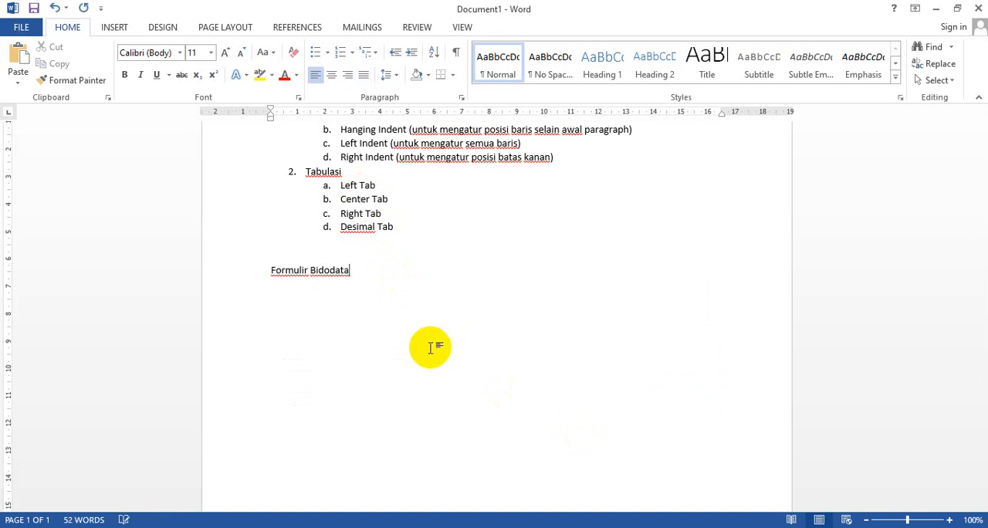
{"action": "key", "text": "ctrl+e"}
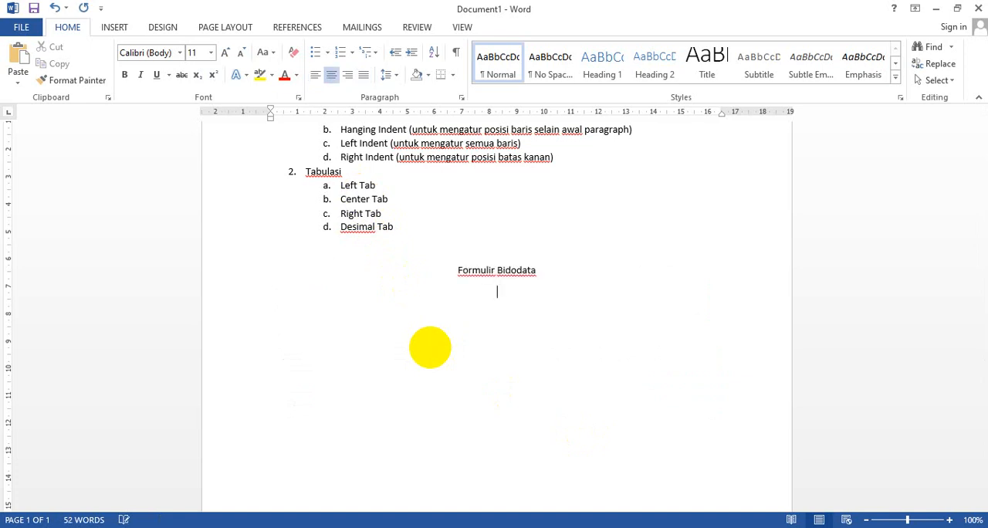
{"action": "key", "text": "ctrl+l"}
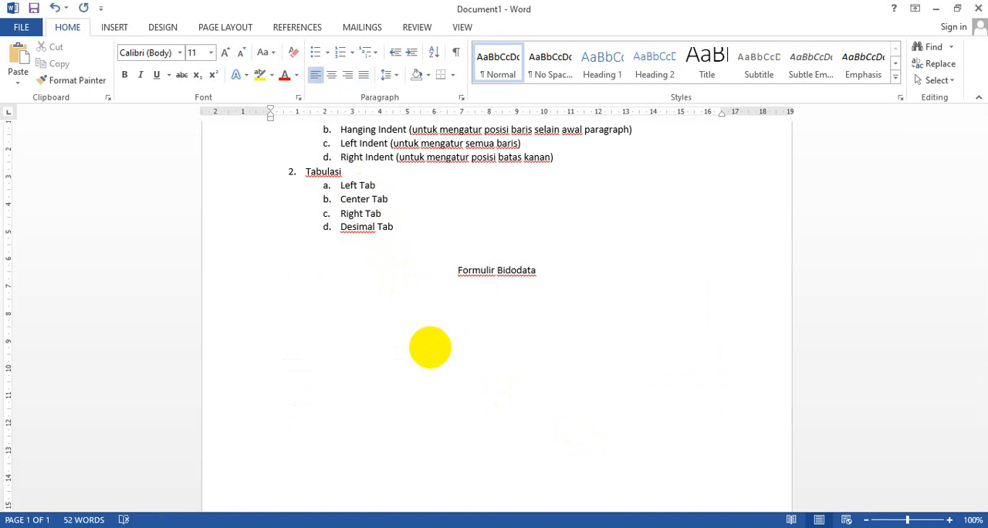
Replace the centered title with "Surat Pernyataan" and start a left-aligned line below it
{"action": "left_click_drag", "start_coordinate": [456, 270], "coordinate": [551, 274]}
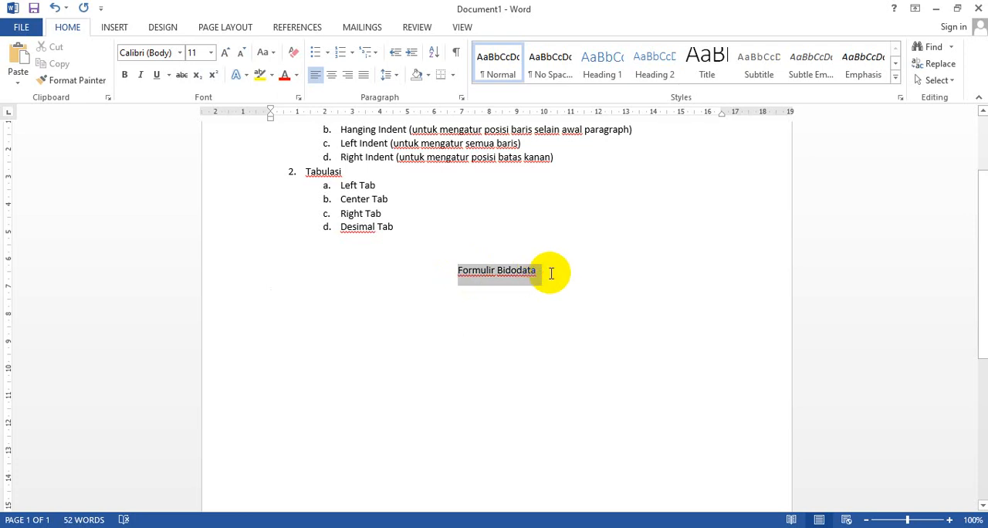
{"action": "type", "text": "Surat P"}
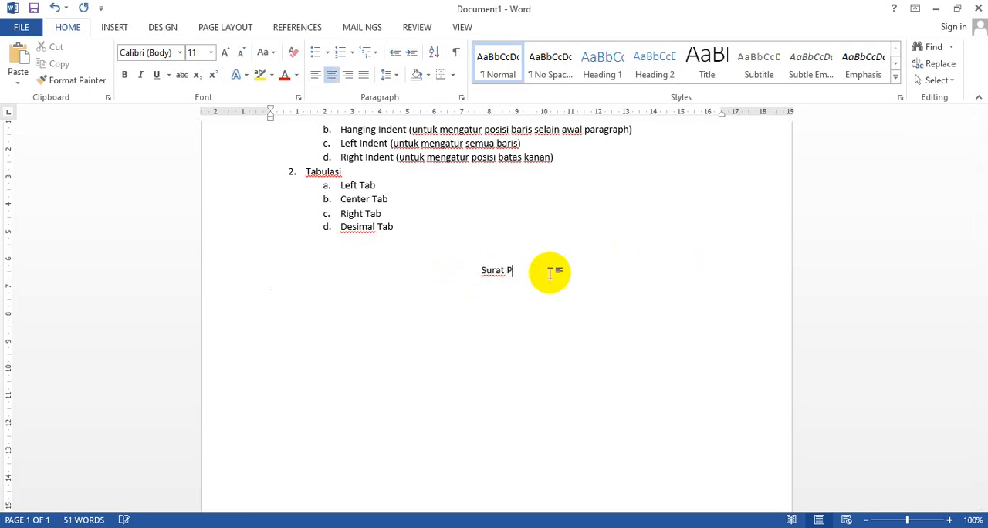
{"action": "type", "text": "ernyataan"}
{"action": "key", "text": "Return"}
{"action": "key", "text": "ctrl+l"}
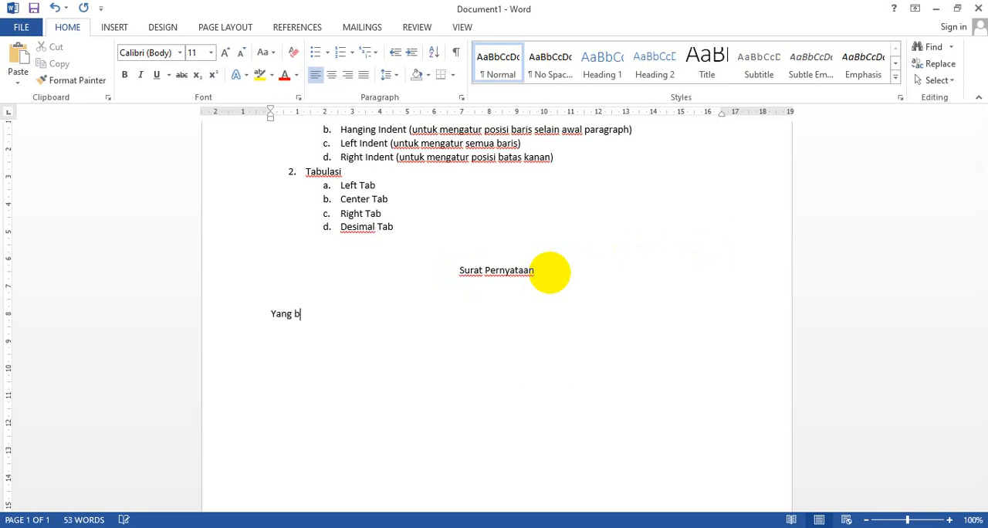
Write the opening line "Yang bertanda tangan di bawah ini," followed by a "Nama :" line
{"action": "type", "text": "Yang bertanda tangan di bawah ini,"}
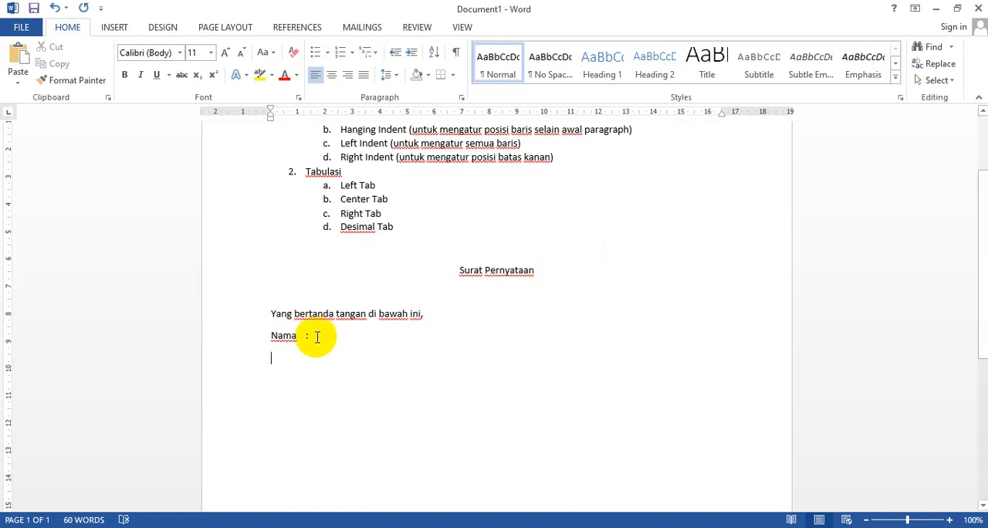
{"action": "key", "text": "Return"}
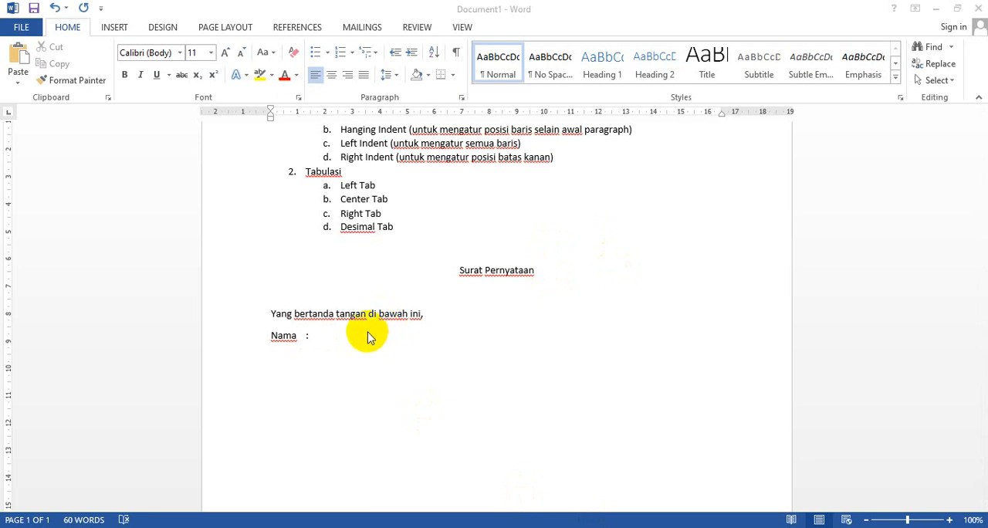
Add a "Tempat, Tanggal Lahir :" line below Nama and line up the two colons with spaces
{"action": "left_click", "coordinate": [306, 335]}
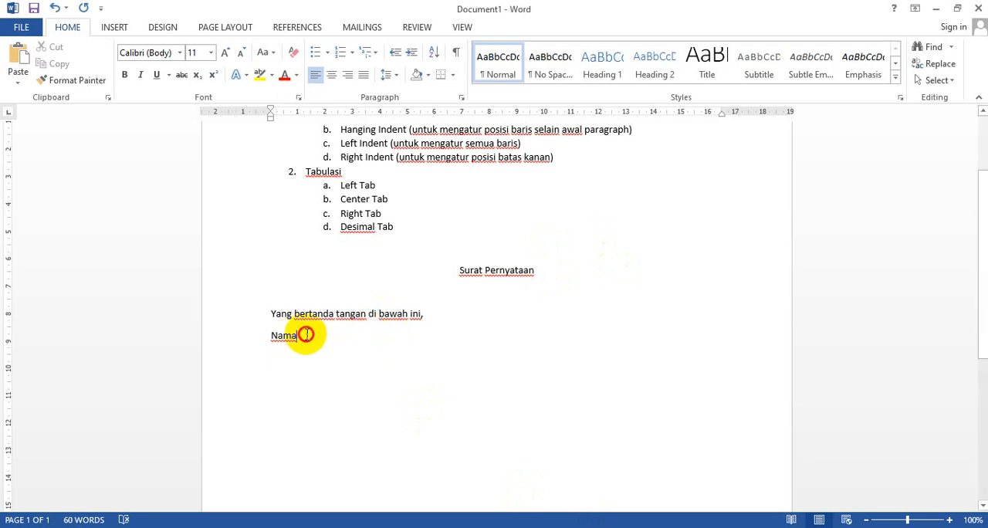
{"action": "left_click_drag", "start_coordinate": [306, 335], "coordinate": [306, 332]}
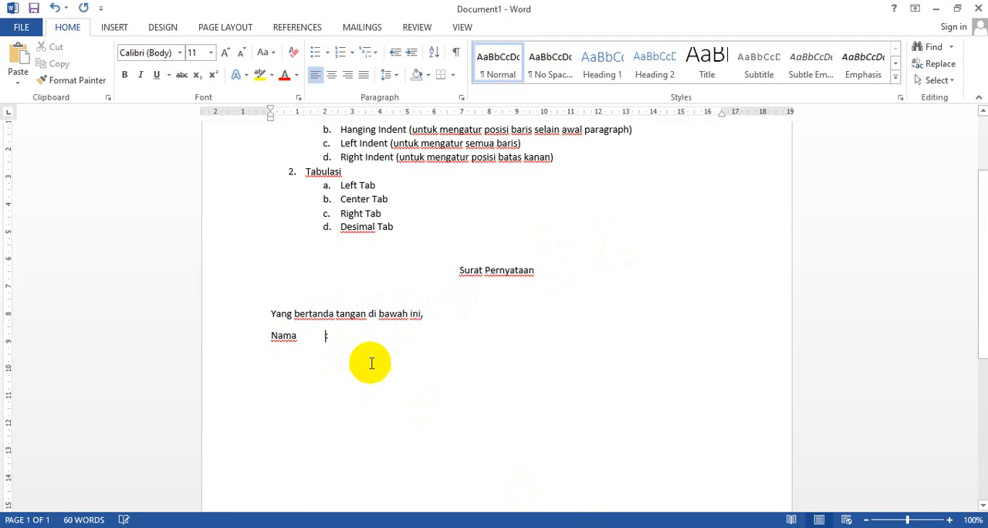
{"action": "key", "text": "Return"}
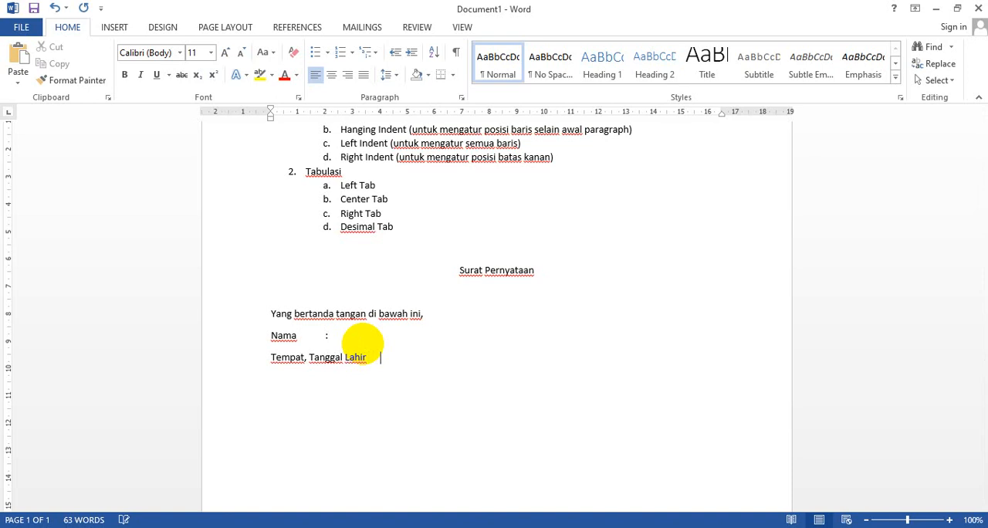
{"action": "left_click", "coordinate": [324, 335]}
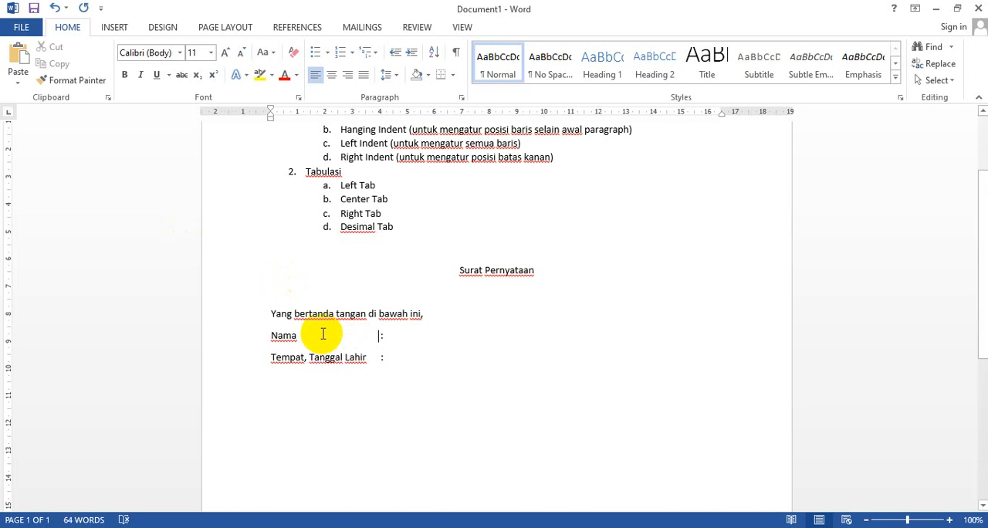
Change the font of the Nama and Tempat, Tanggal Lahir lines to Times New Roman
{"action": "left_click_drag", "start_coordinate": [256, 341], "coordinate": [381, 372]}
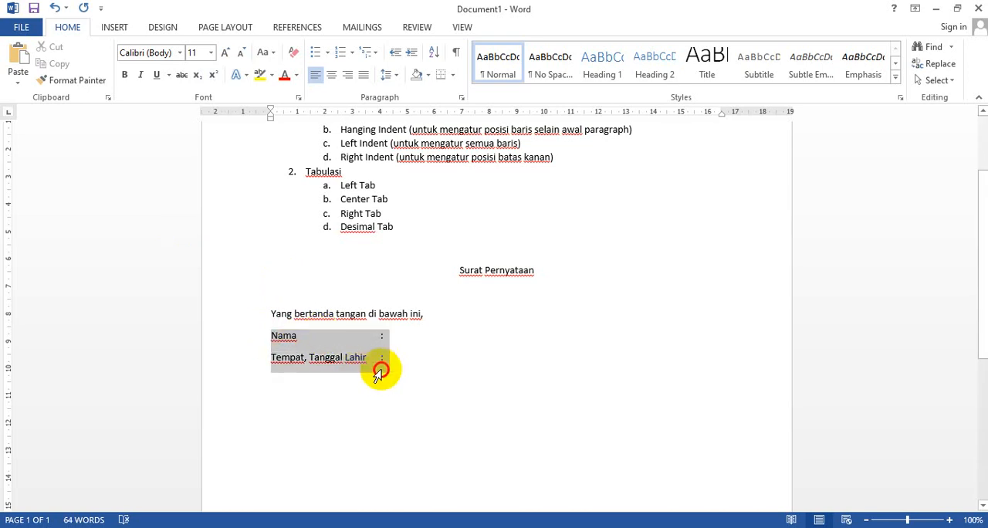
{"action": "left_click", "coordinate": [180, 52]}
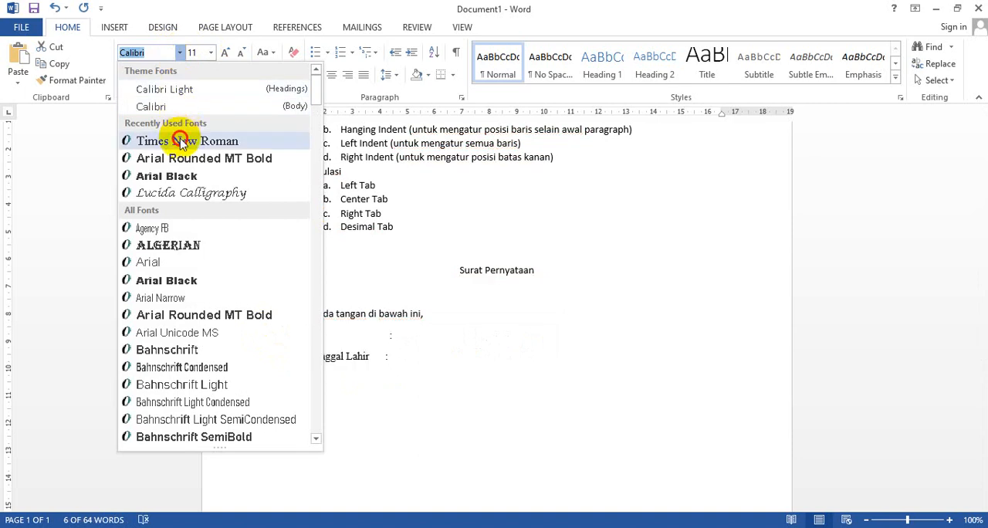
{"action": "left_click", "coordinate": [151, 140]}
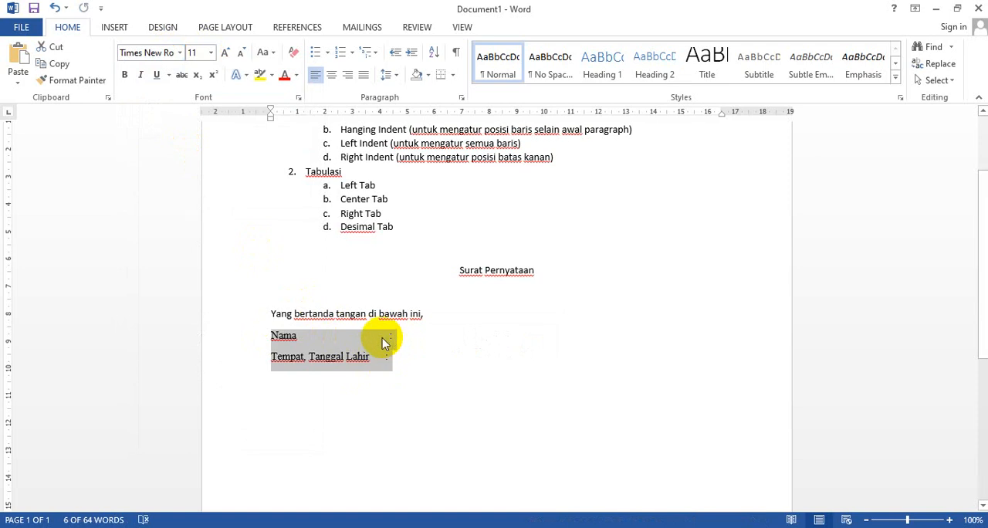
Replace the spaces between Nama and its colon with a tab, and remove the spaces before the Tempat, Tanggal Lahir colon
{"action": "left_click", "coordinate": [383, 343]}
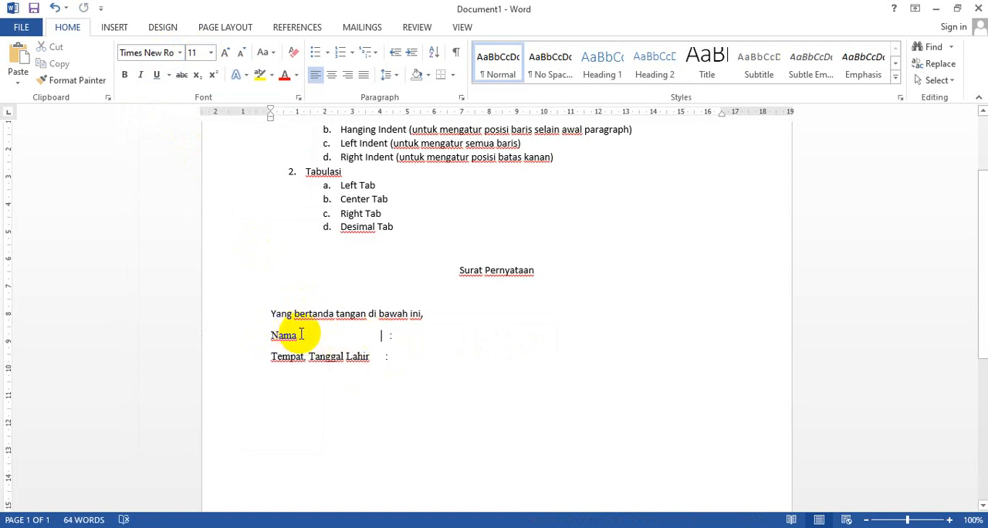
{"action": "left_click_drag", "start_coordinate": [300, 335], "coordinate": [386, 336]}
{"action": "key", "text": "Delete"}
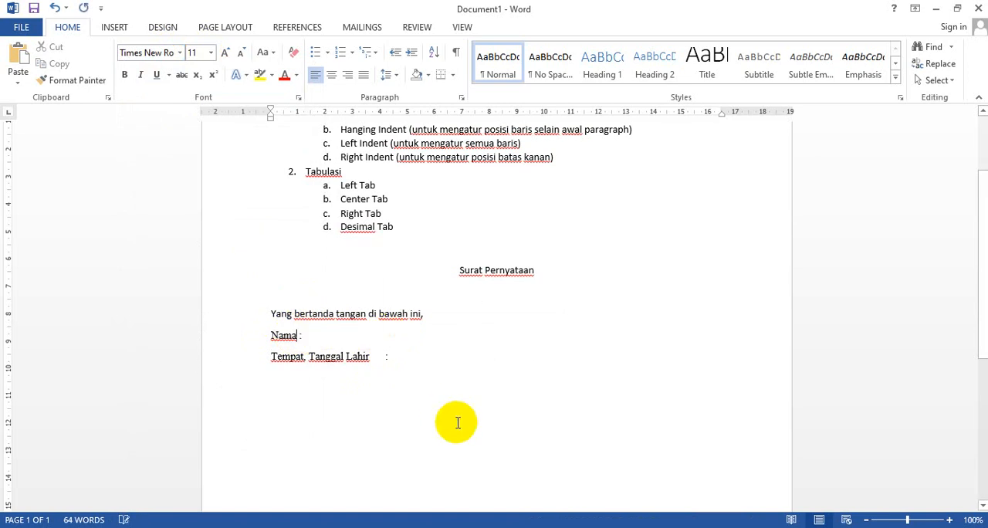
{"action": "key", "text": "Tab"}
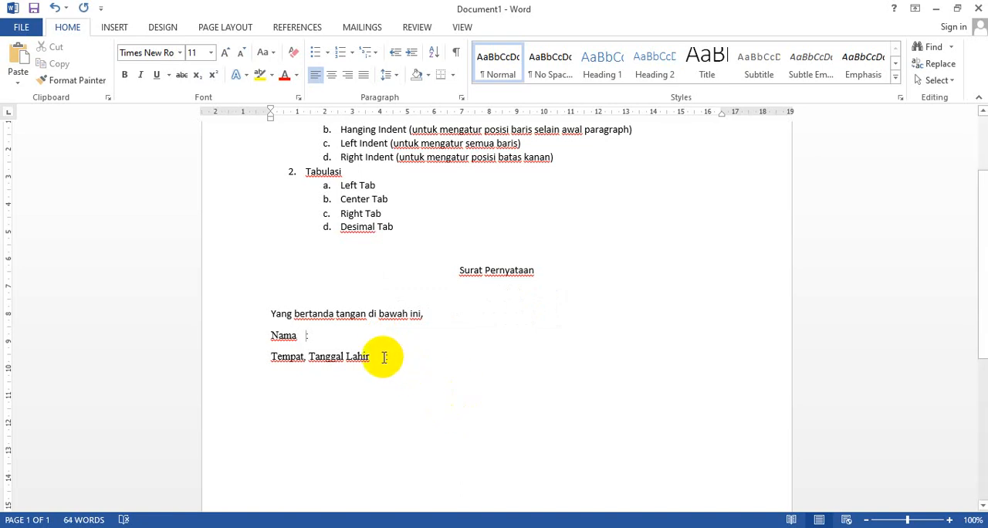
{"action": "left_click_drag", "start_coordinate": [384, 356], "coordinate": [370, 355]}
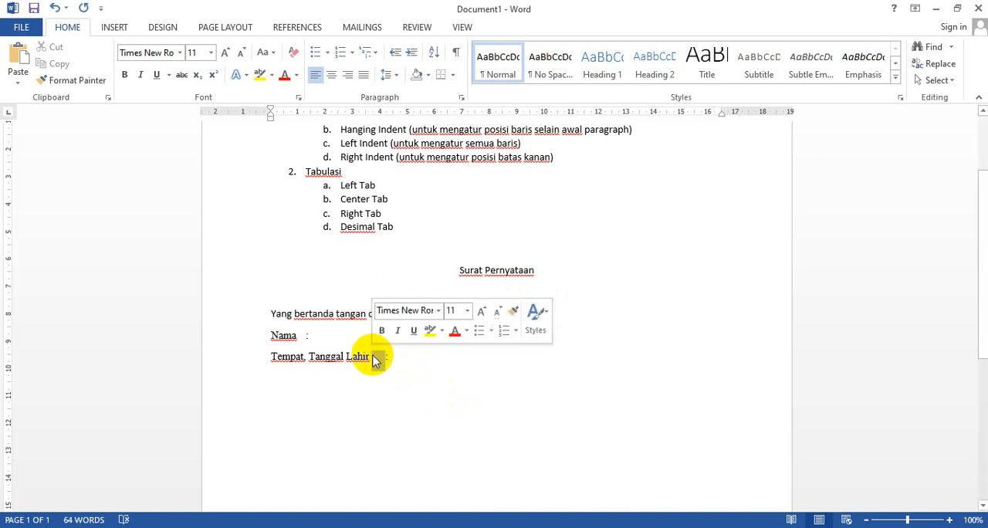
{"action": "key", "text": "BackSpace"}
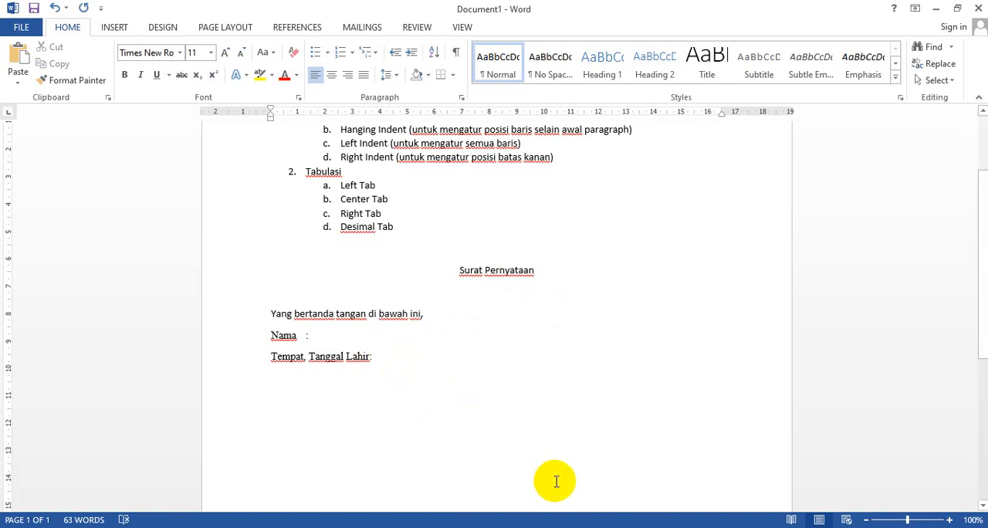
Set left tab stops at 5 cm and about 5.75 cm for the Nama and Tempat, Tanggal Lahir lines
{"action": "left_click_drag", "start_coordinate": [242, 338], "coordinate": [247, 353]}
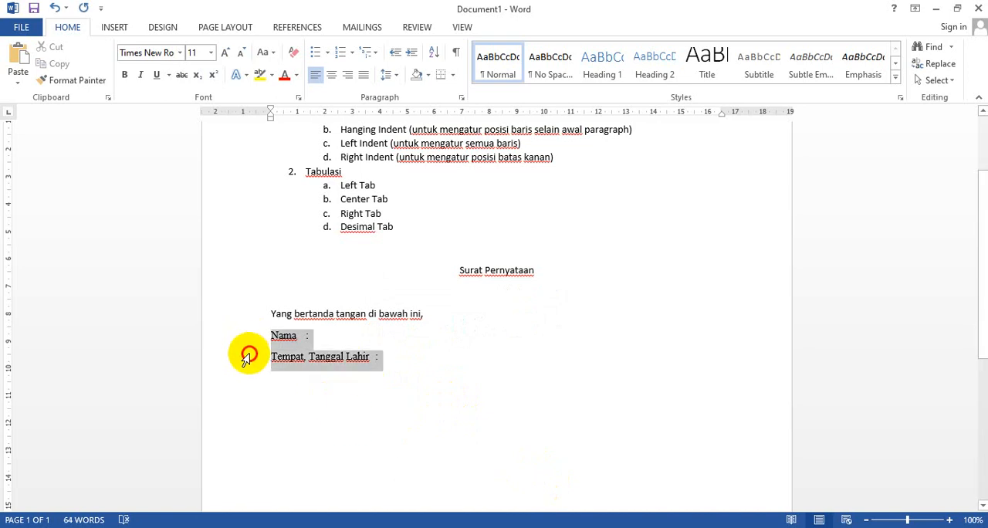
{"action": "left_click", "coordinate": [244, 355]}
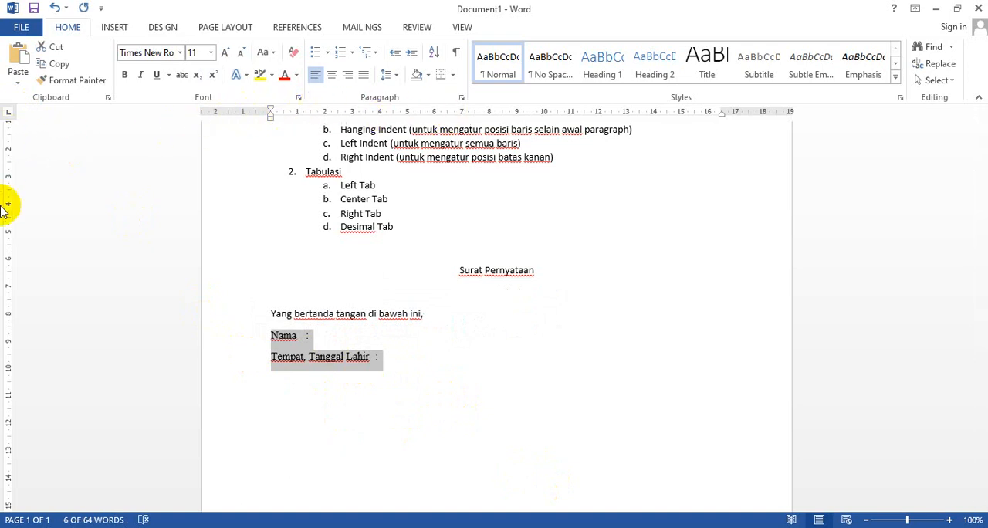
{"action": "left_click", "coordinate": [9, 116]}
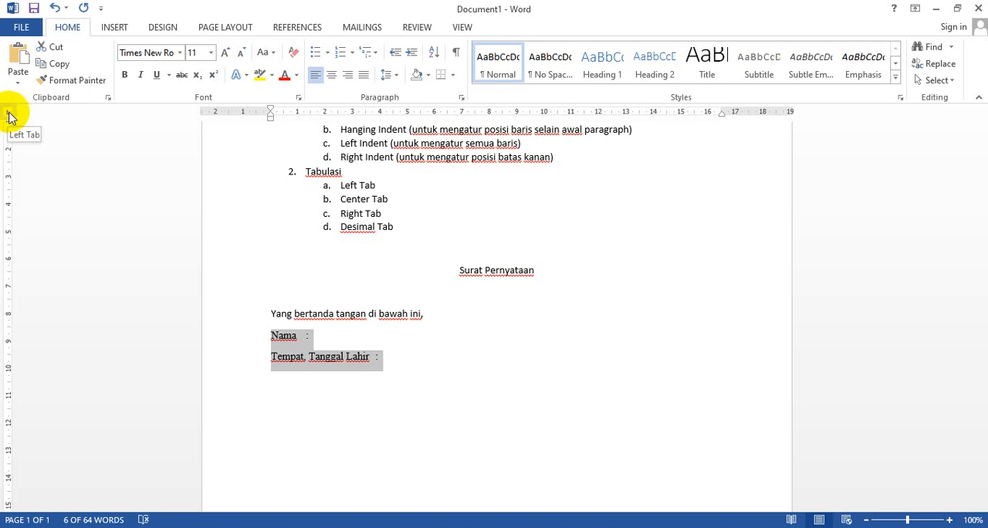
{"action": "left_click", "coordinate": [407, 114]}
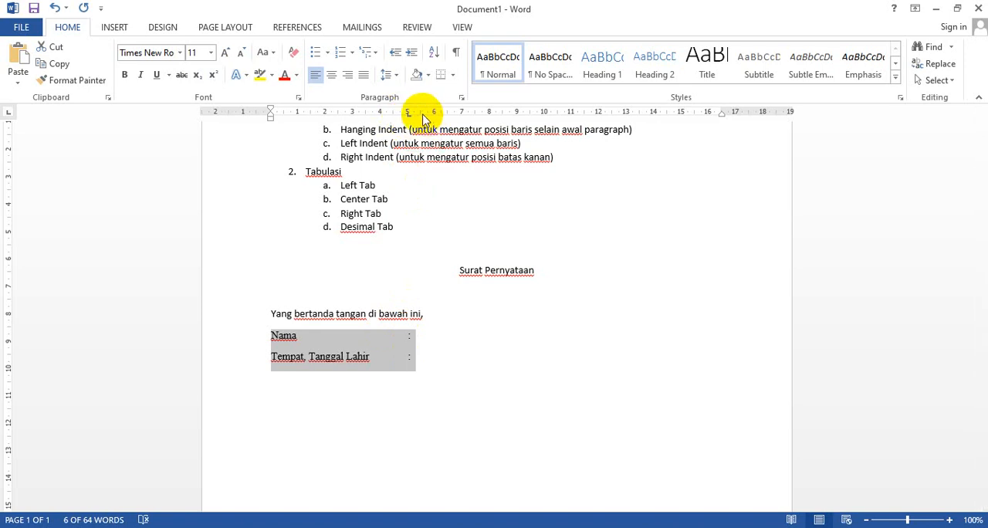
{"action": "left_click_drag", "start_coordinate": [428, 116], "coordinate": [430, 112]}
Enter the person's full name and the place and date of birth after the colons, each preceded by a tab
{"action": "left_click", "coordinate": [430, 337]}
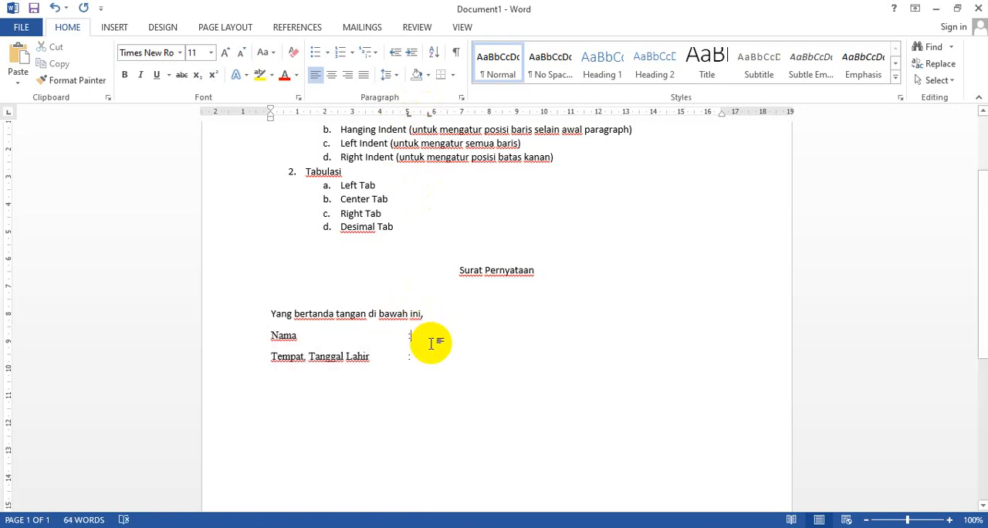
{"action": "key", "text": "Tab"}
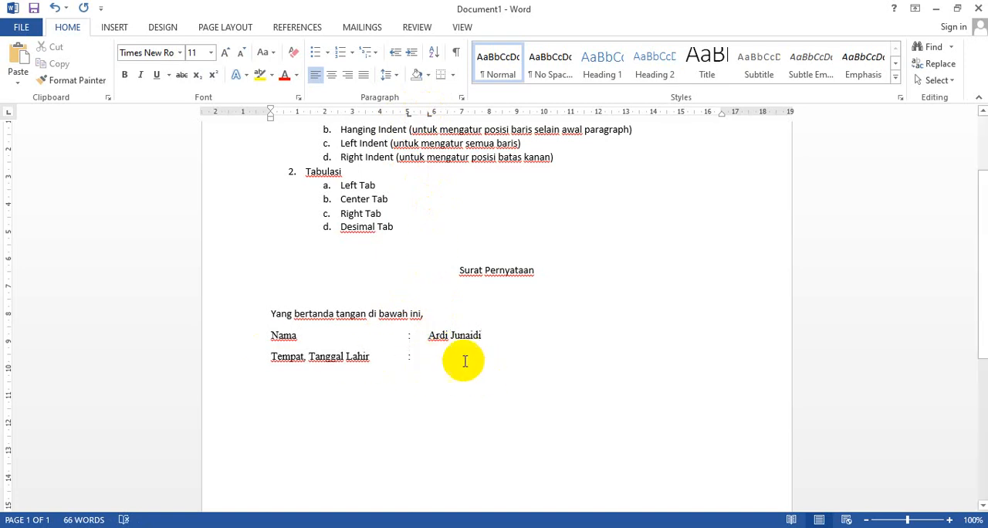
{"action": "left_click", "coordinate": [463, 360]}
{"action": "key", "text": "Tab"}
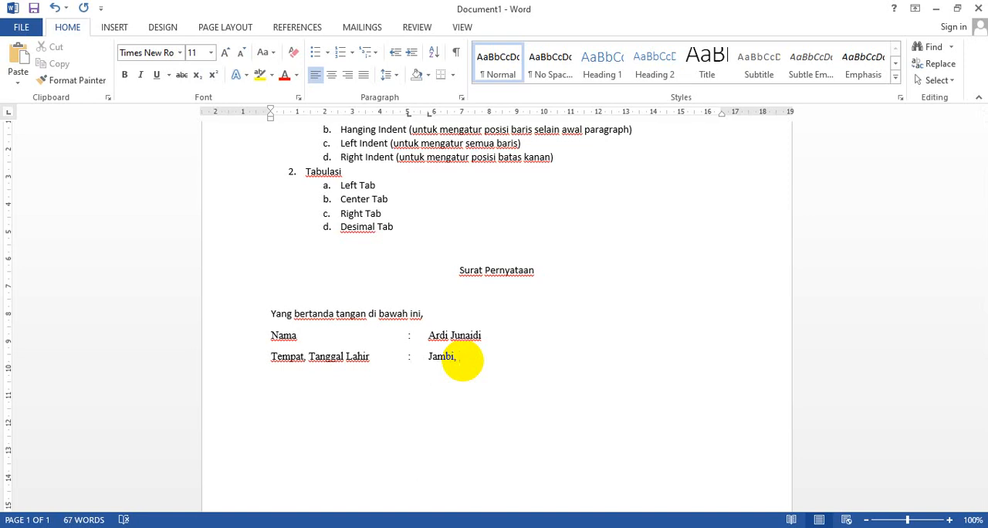
{"action": "type", "text": "Jambi, 01 Janu"}
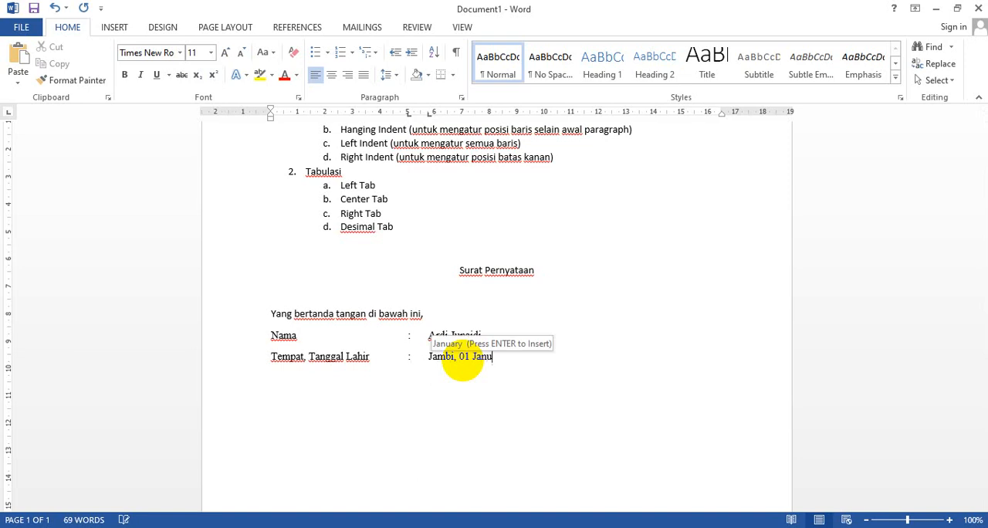
{"action": "type", "text": "ari 2008"}
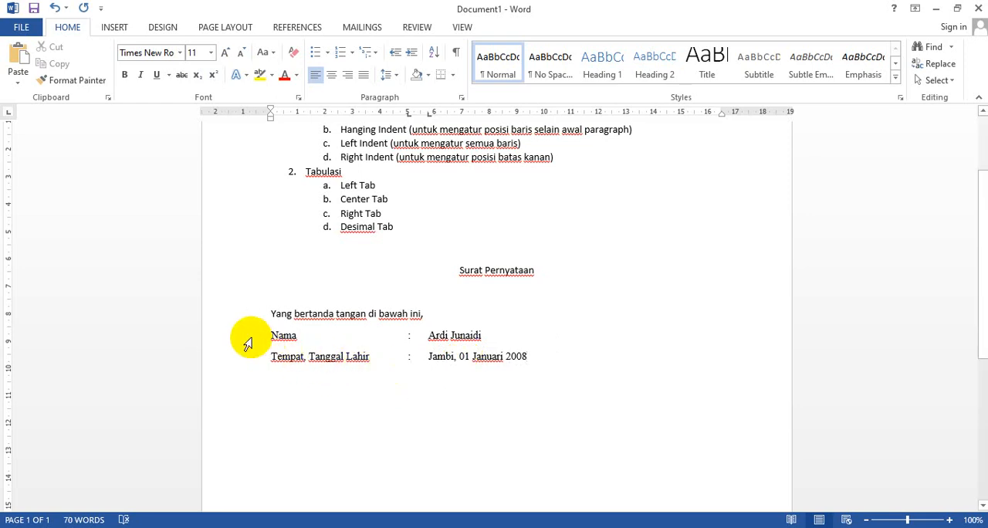
Try Arial Black on the Nama and Tempat, Tanggal Lahir lines and finish with their font set to Calibri (Body)
{"action": "left_click_drag", "start_coordinate": [247, 342], "coordinate": [243, 359]}
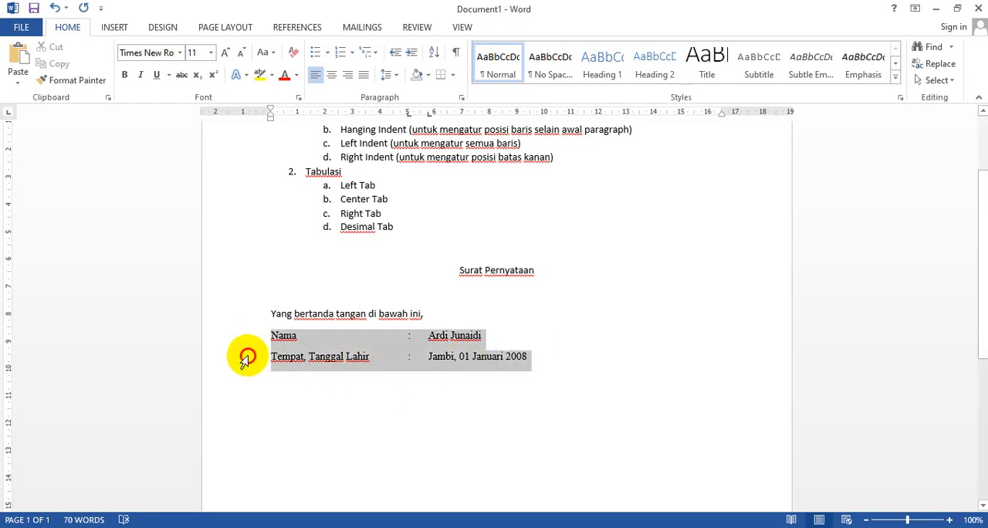
{"action": "left_click", "coordinate": [180, 52]}
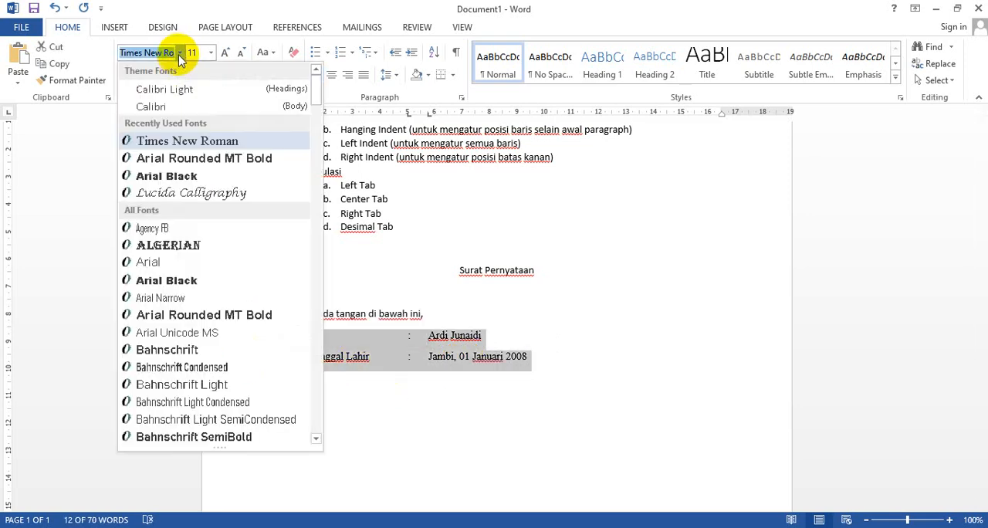
{"action": "left_click", "coordinate": [167, 177]}
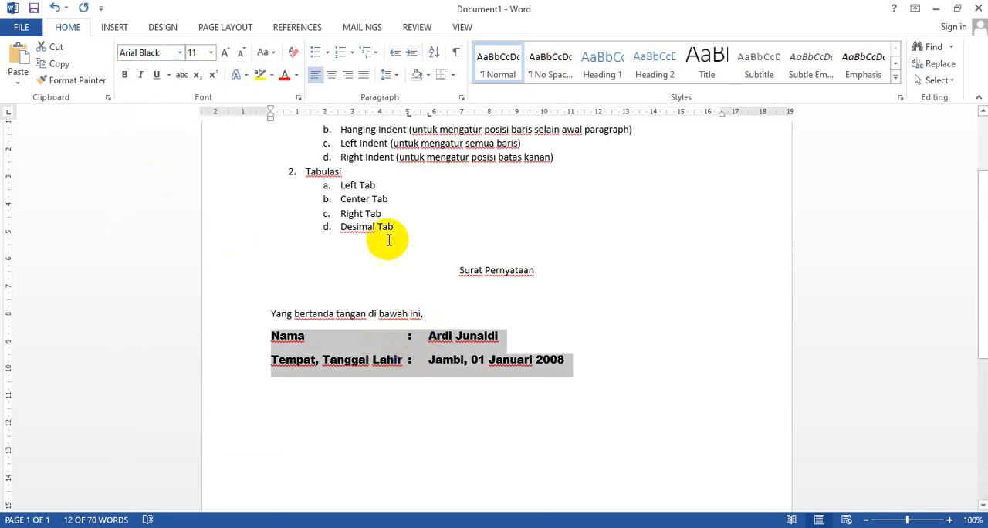
{"action": "left_click", "coordinate": [407, 114]}
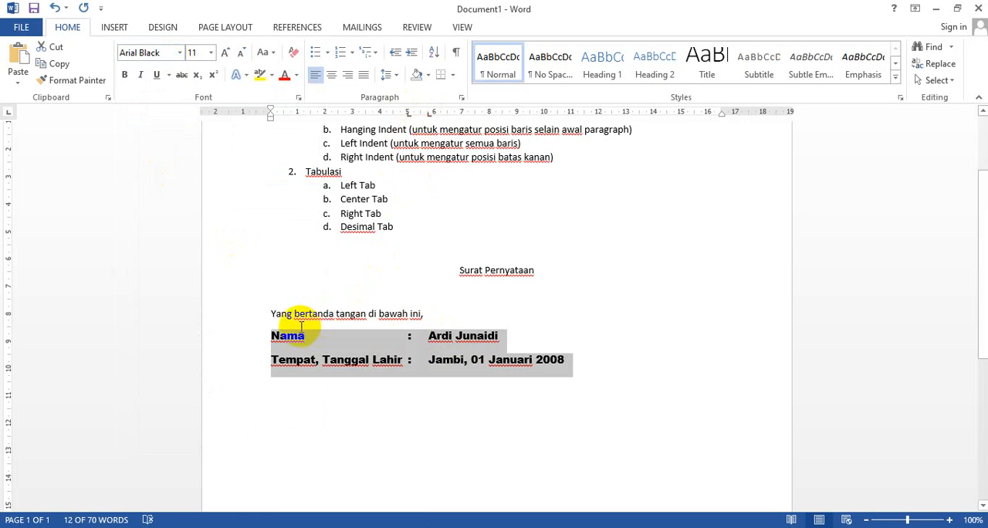
{"action": "left_click", "coordinate": [180, 52]}
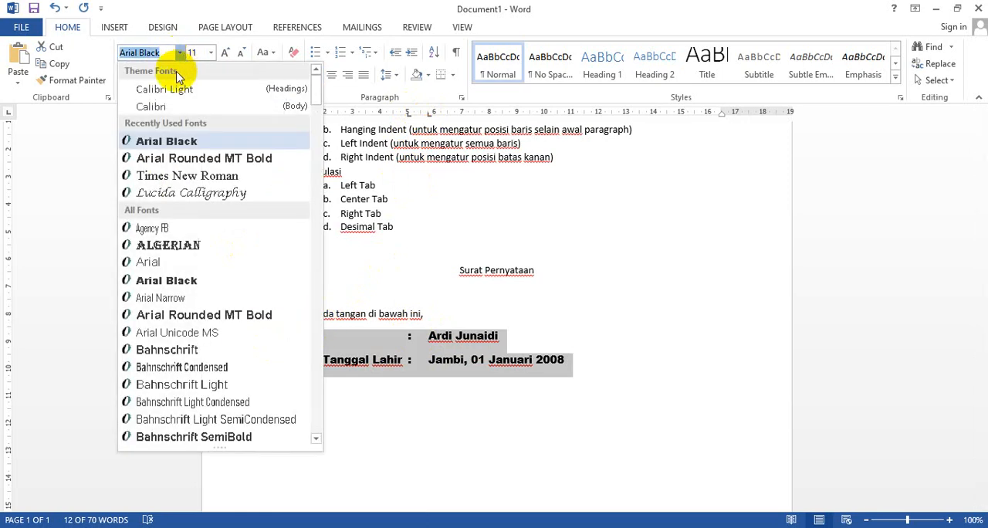
{"action": "left_click", "coordinate": [155, 103]}
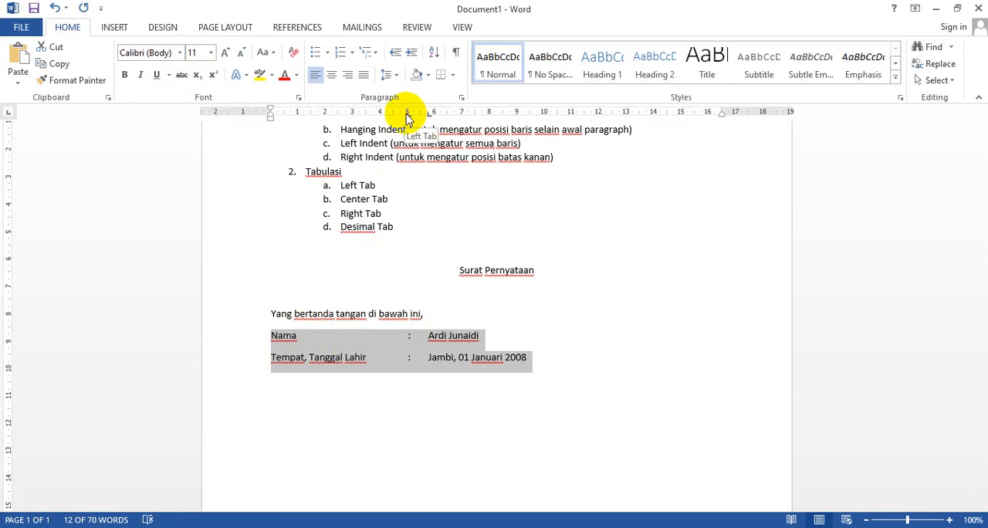
Move the left tab stops of the Nama and Tempat, Tanggal Lahir lines to about 4 cm and 4.5 cm
{"action": "mouse_move", "coordinate": [408, 115]}
{"action": "left_mouse_down"}
{"action": "mouse_move", "coordinate": [382, 116]}
{"action": "mouse_move", "coordinate": [419, 110]}
{"action": "mouse_move", "coordinate": [392, 114]}
{"action": "left_mouse_up"}
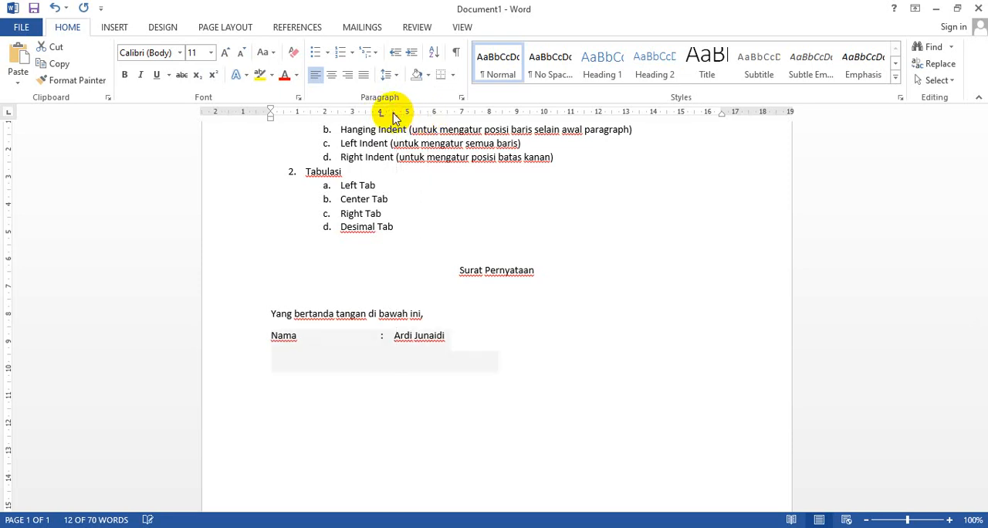
{"action": "left_click", "coordinate": [518, 363]}
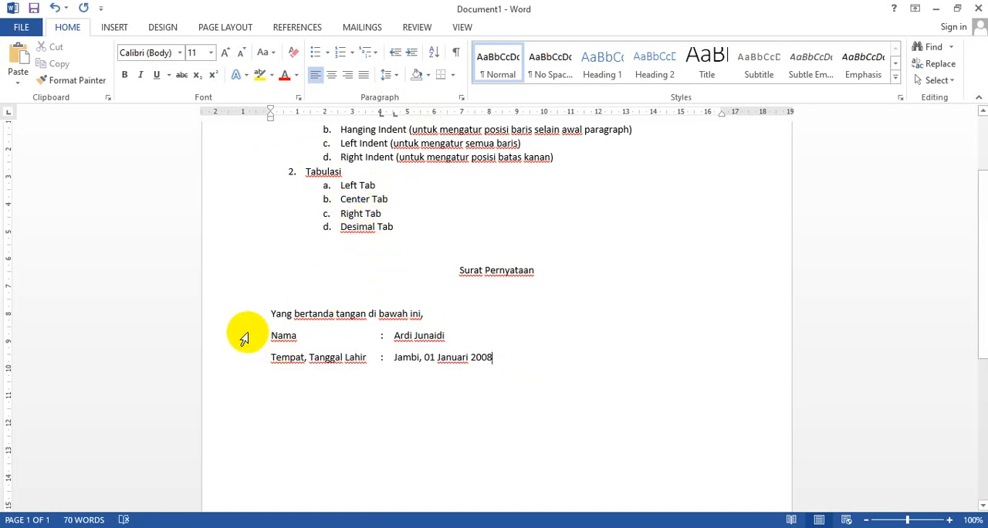
{"action": "left_click_drag", "start_coordinate": [242, 336], "coordinate": [237, 361]}
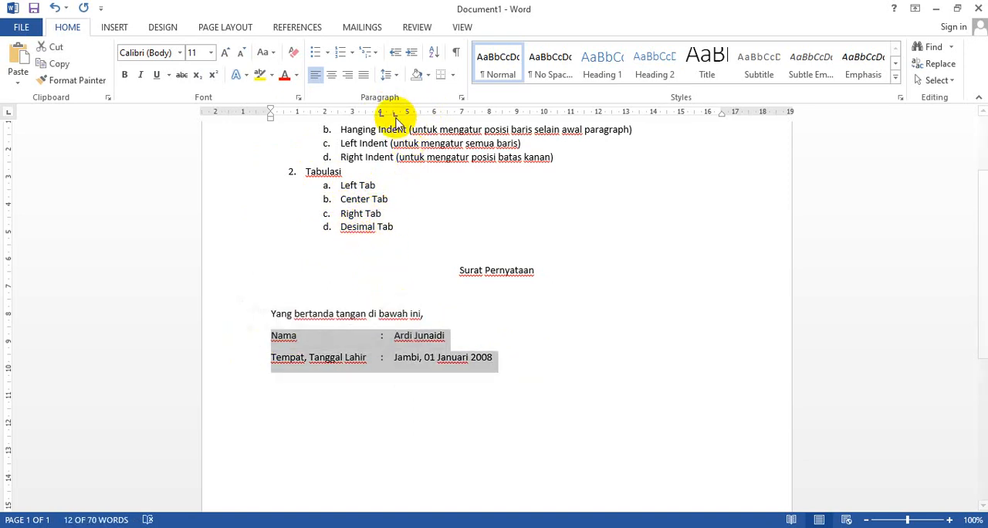
{"action": "left_click_drag", "start_coordinate": [394, 114], "coordinate": [396, 114]}
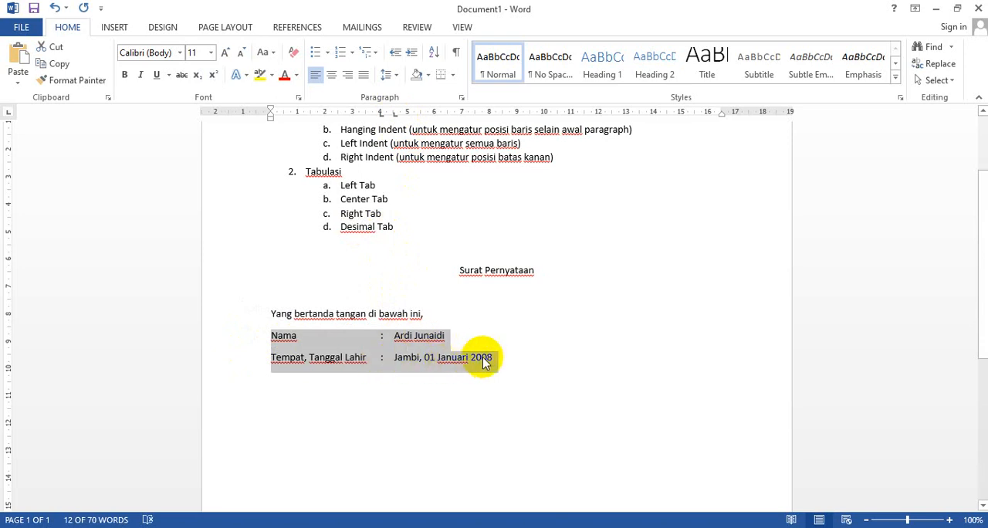
{"action": "left_click_drag", "start_coordinate": [394, 115], "coordinate": [395, 115]}
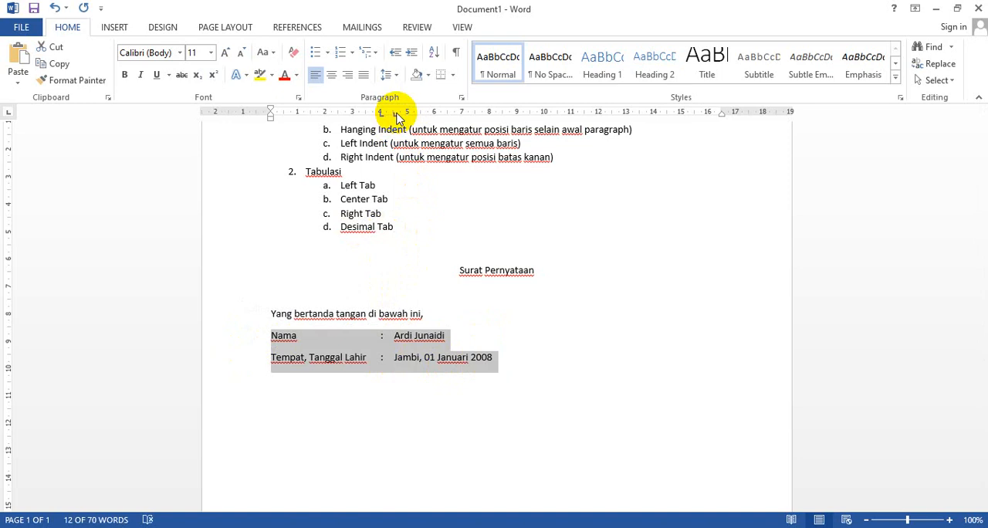
{"action": "left_click", "coordinate": [395, 115]}
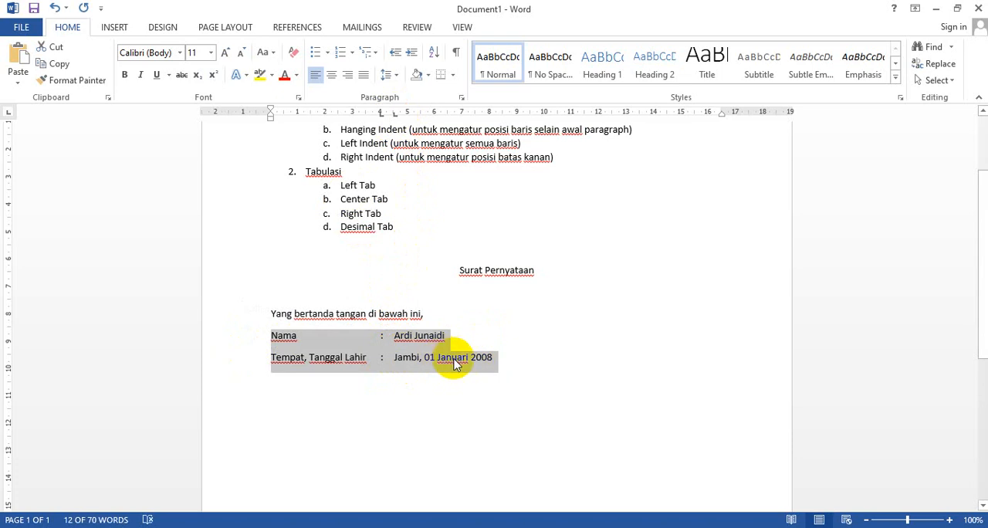
Below a blank line, write "Mengetahui orang tua" and, separated by a tab, "Jambi, 01 Oktober 2020"
{"action": "left_click", "coordinate": [512, 368]}
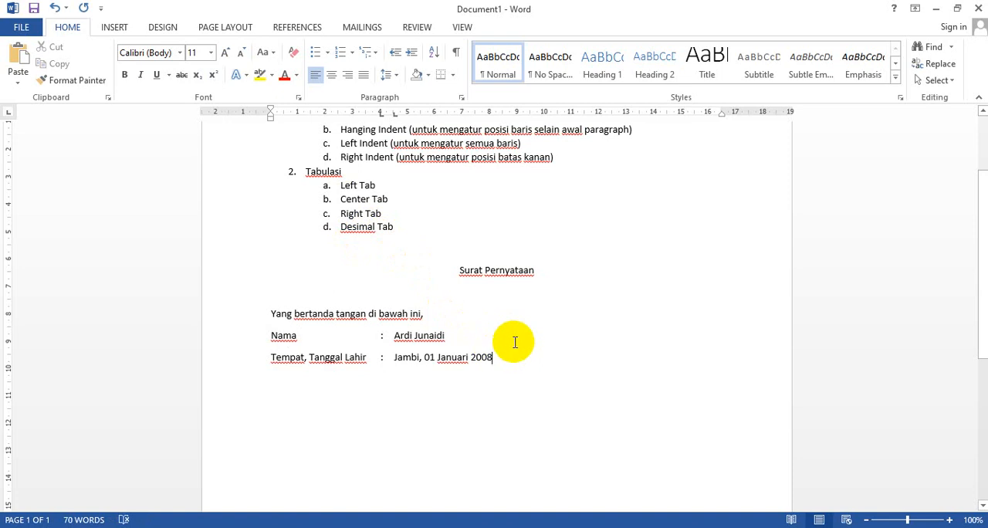
{"action": "key", "text": "Return"}
{"action": "key", "text": "Return"}
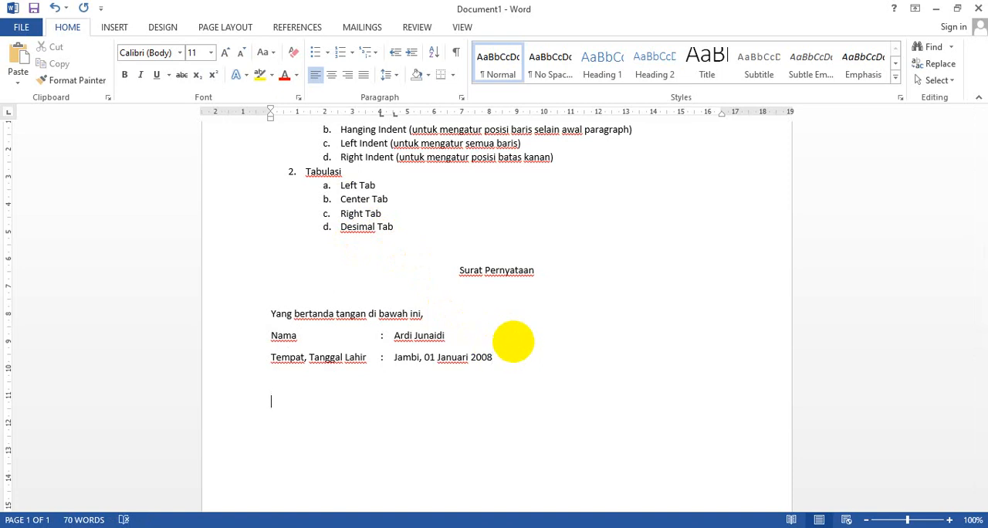
{"action": "type", "text": "Mengetahui orang tua"}
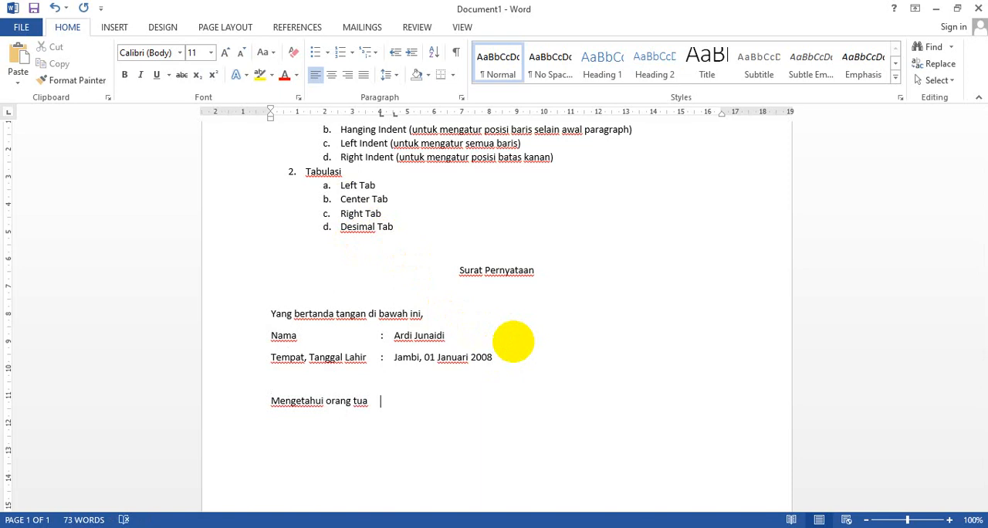
{"action": "type", "text": "Jam"}
{"action": "type", "text": "bi, 01 Oktober 2020"}
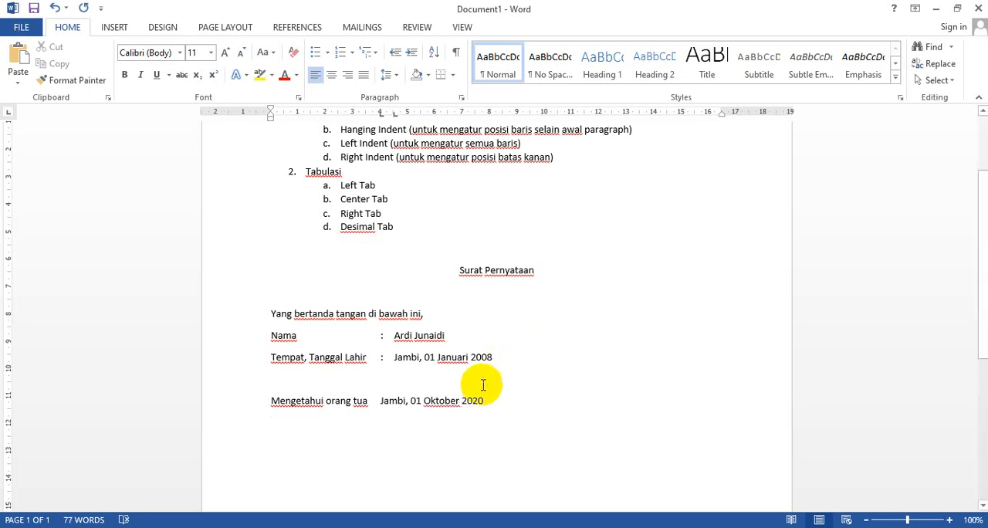
Set center tab stops at 3 cm and 14 cm for the "Mengetahui orang tua" line
{"action": "left_click", "coordinate": [270, 401]}
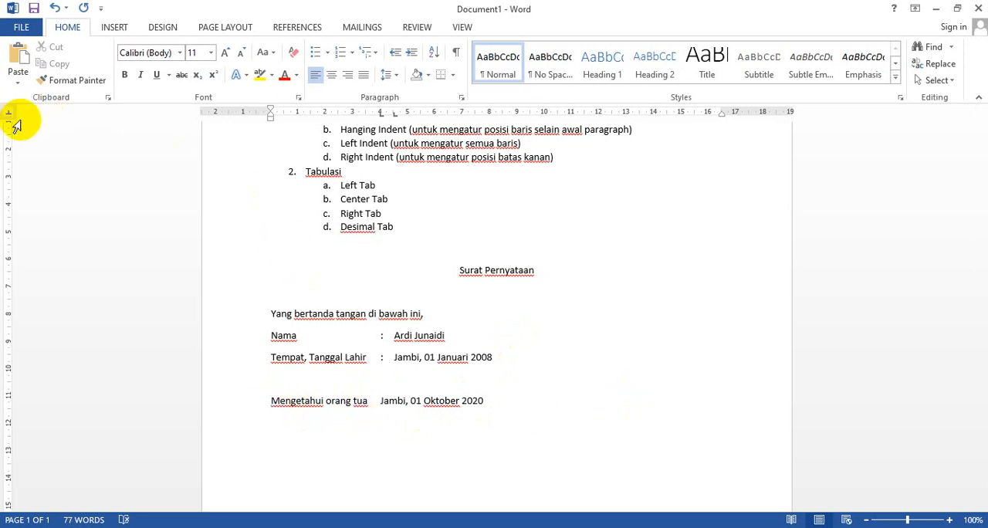
{"action": "left_click", "coordinate": [353, 115]}
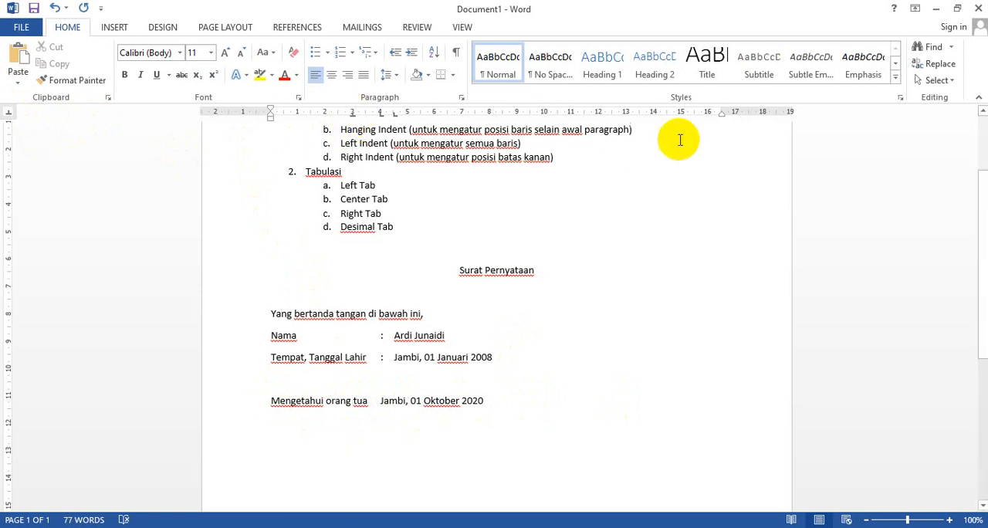
{"action": "left_click", "coordinate": [653, 116]}
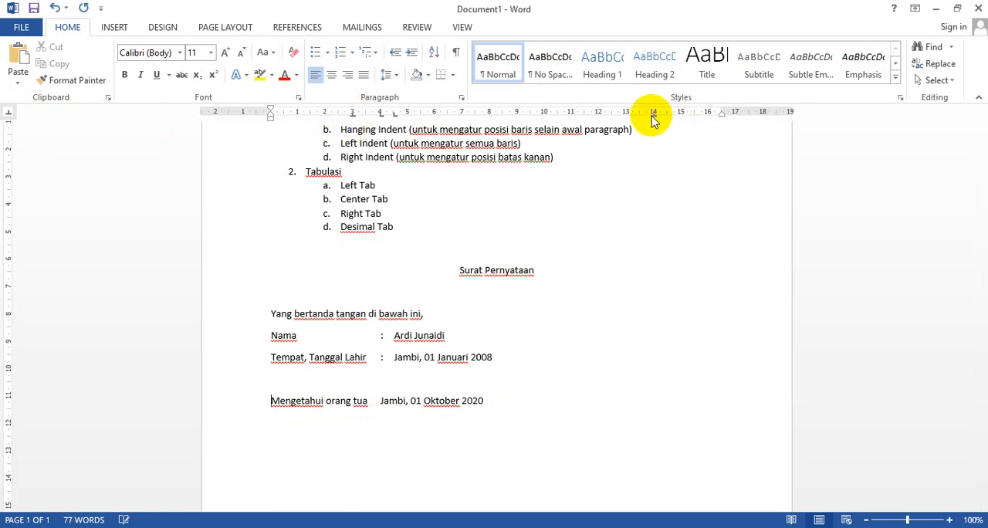
Insert a tab before "Mengetahui orang tua" to center it and the date on the 3 cm and 14 cm tab stops
{"action": "left_click", "coordinate": [234, 407]}
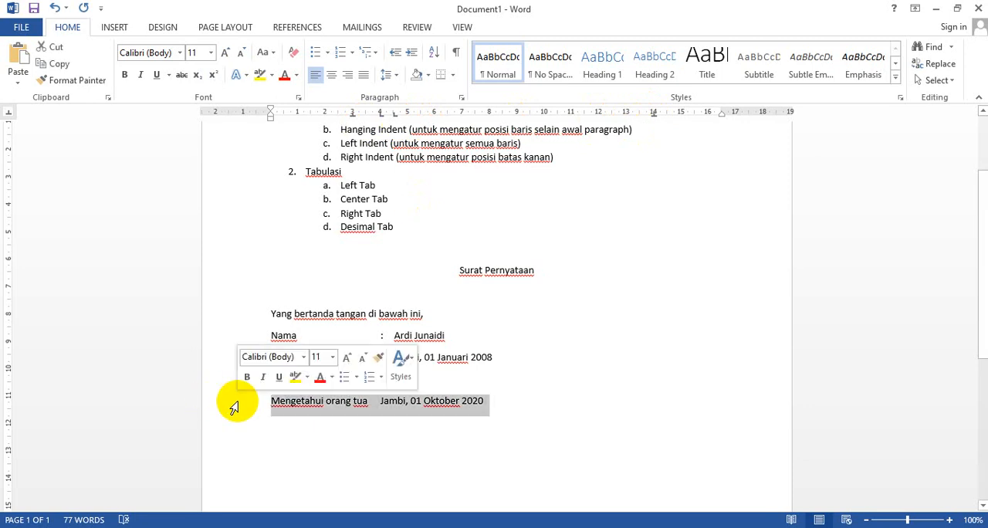
{"action": "left_click", "coordinate": [275, 403]}
{"action": "key", "text": "Tab"}
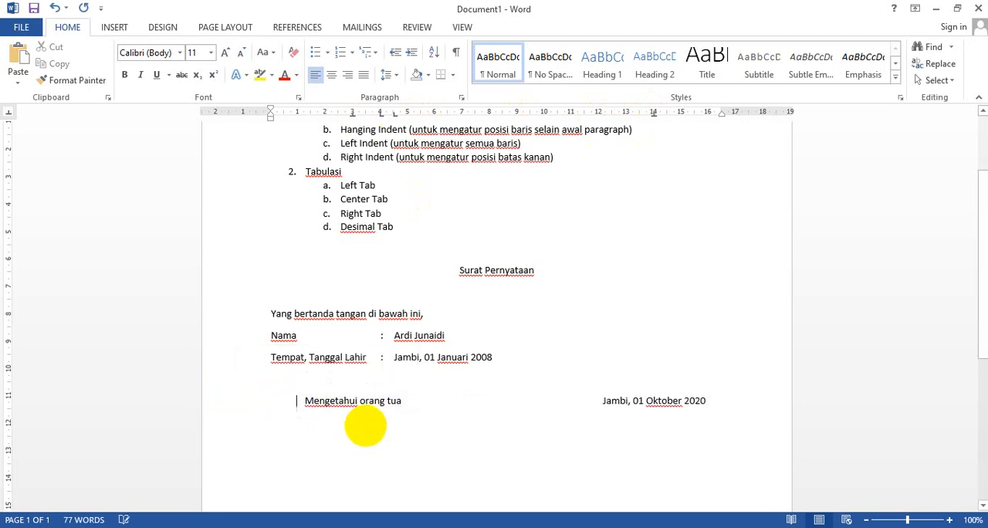
{"action": "left_click", "coordinate": [353, 116]}
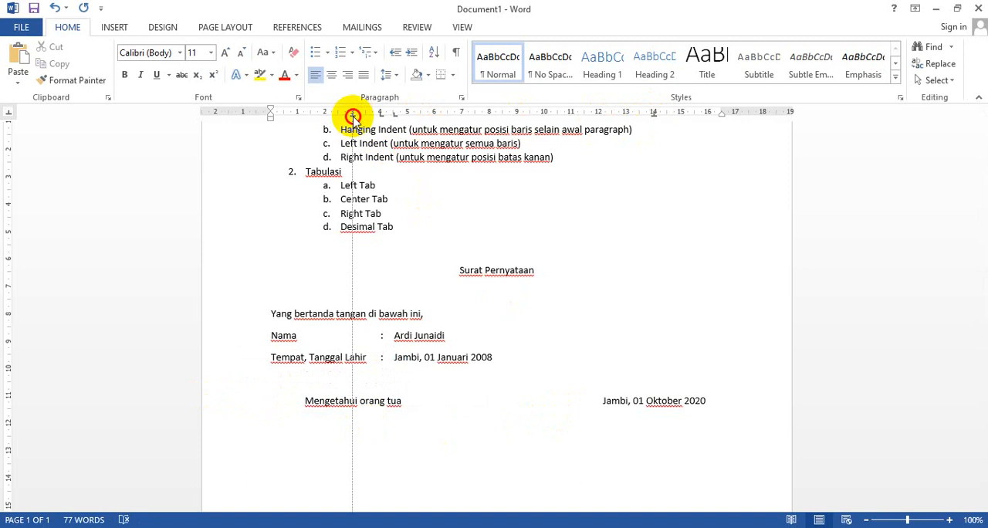
{"action": "left_click", "coordinate": [655, 114]}
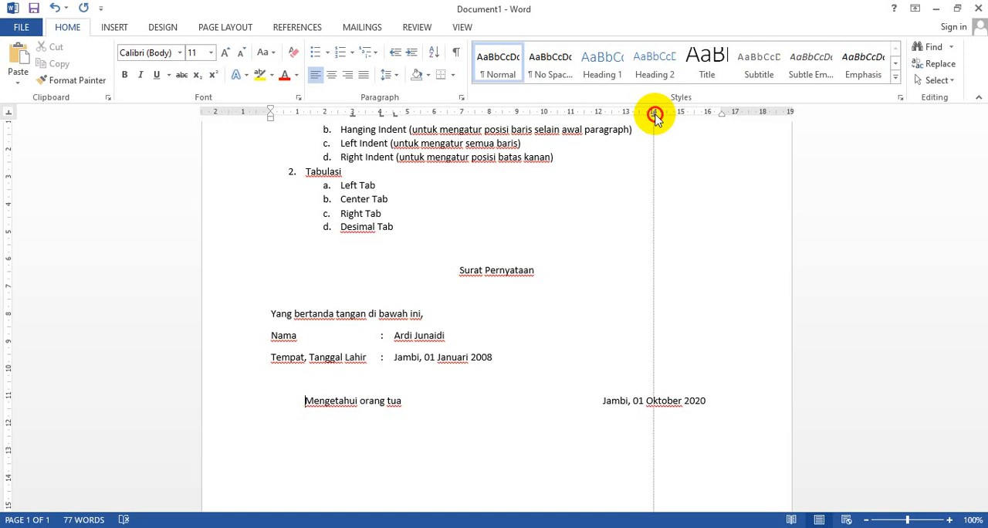
Leave blank lines below the signature line, then write "Nama Orang tua siswa" and the student's name on the two center tab stops
{"action": "left_click", "coordinate": [734, 396]}
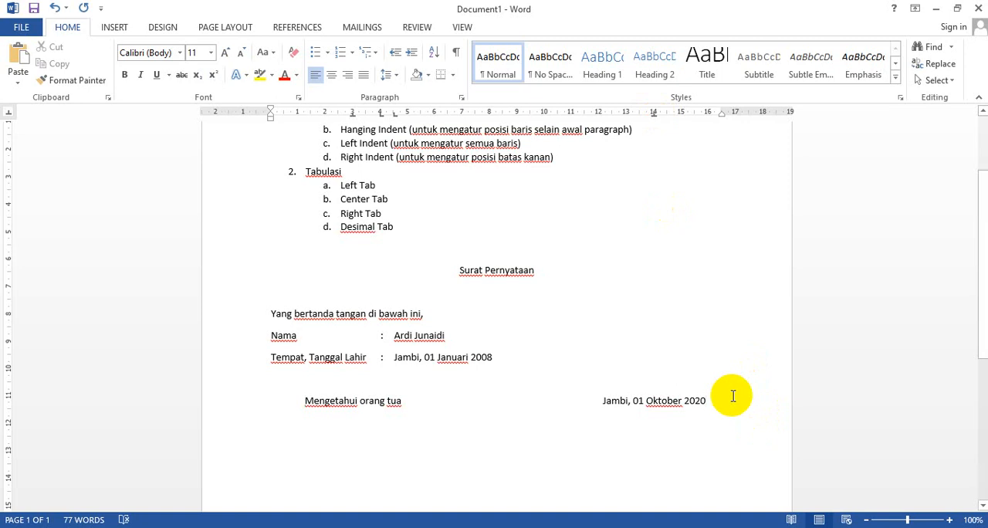
{"action": "key", "text": "Return"}
{"action": "key", "text": "Return"}
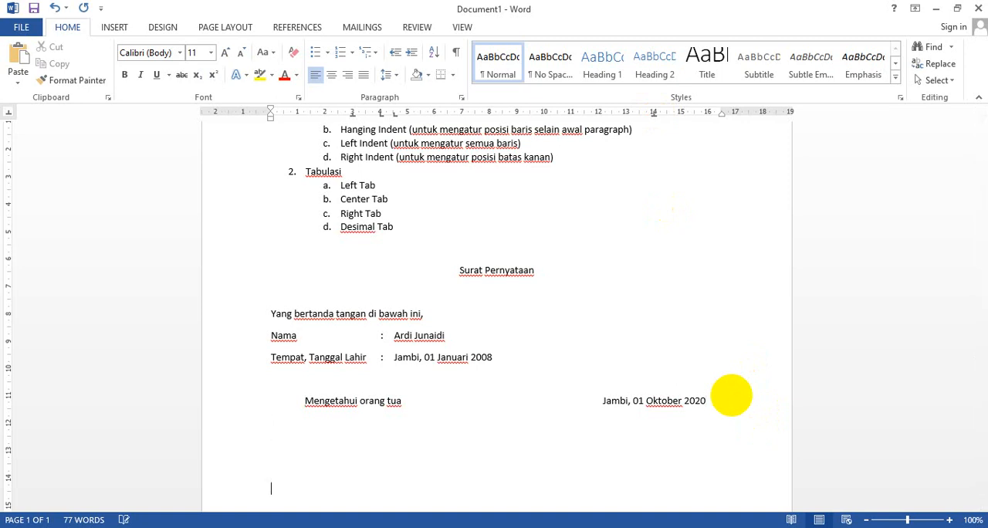
{"action": "type", "text": "Nama Orang tu"}
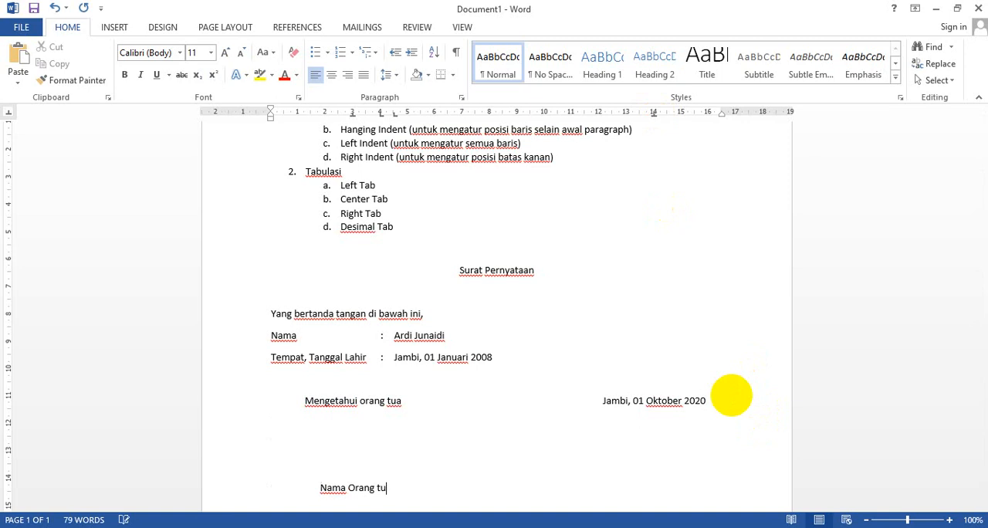
{"action": "type", "text": "a siswa\t"}
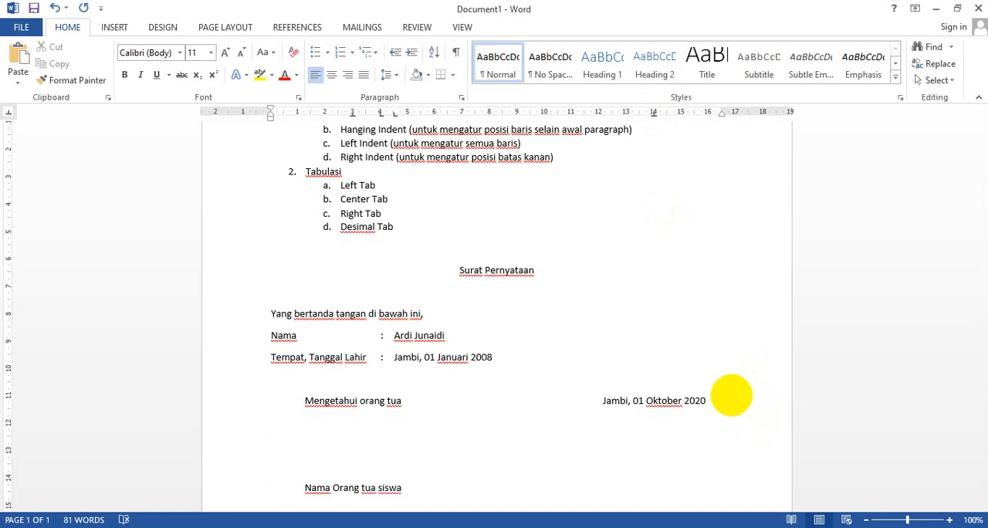
Replace the 3 cm center tab stop of the whole signature block with one at about 3.25 cm
{"action": "left_click_drag", "start_coordinate": [289, 399], "coordinate": [692, 488]}
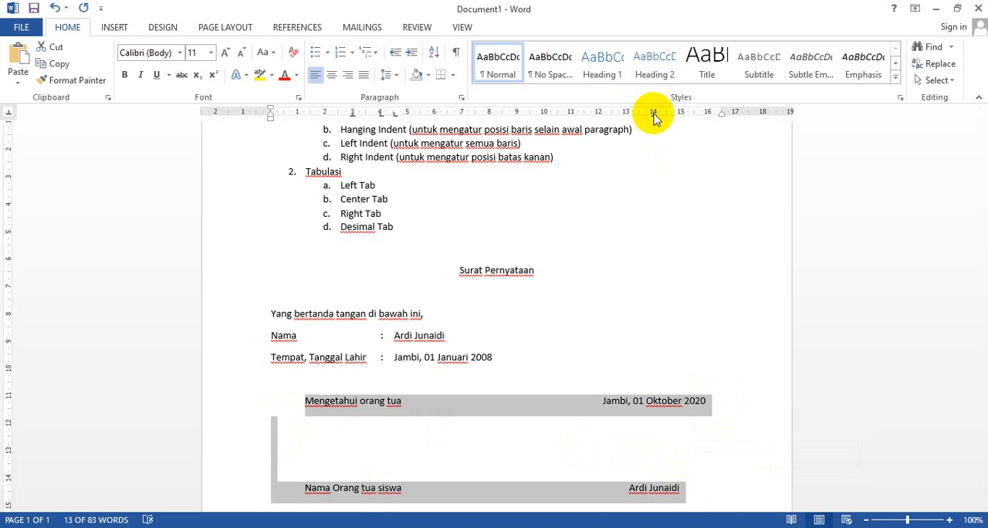
{"action": "mouse_move", "coordinate": [653, 110]}
{"action": "left_mouse_down"}
{"action": "mouse_move", "coordinate": [669, 106]}
{"action": "mouse_move", "coordinate": [638, 104]}
{"action": "mouse_move", "coordinate": [653, 115]}
{"action": "mouse_move", "coordinate": [631, 119]}
{"action": "mouse_move", "coordinate": [678, 118]}
{"action": "mouse_move", "coordinate": [654, 111]}
{"action": "left_mouse_up"}
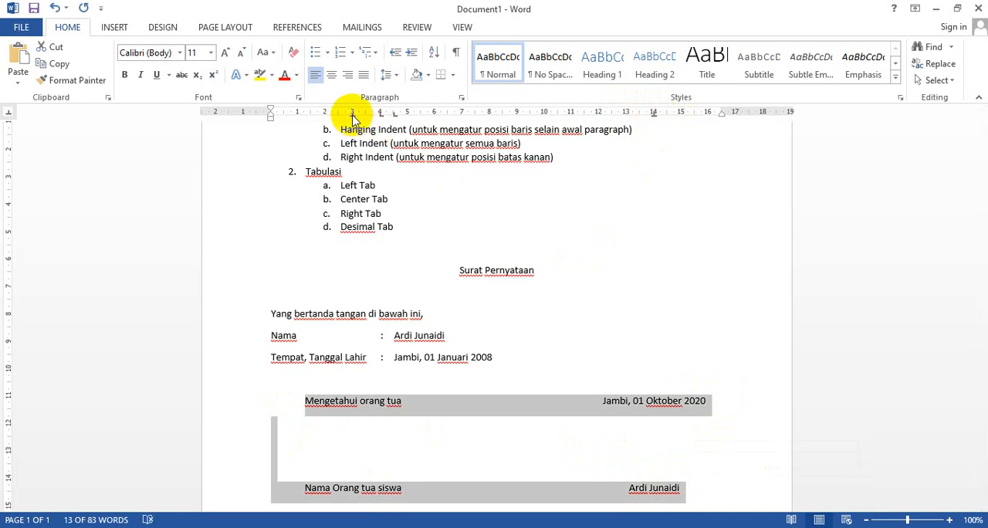
{"action": "left_click_drag", "start_coordinate": [351, 112], "coordinate": [351, 179]}
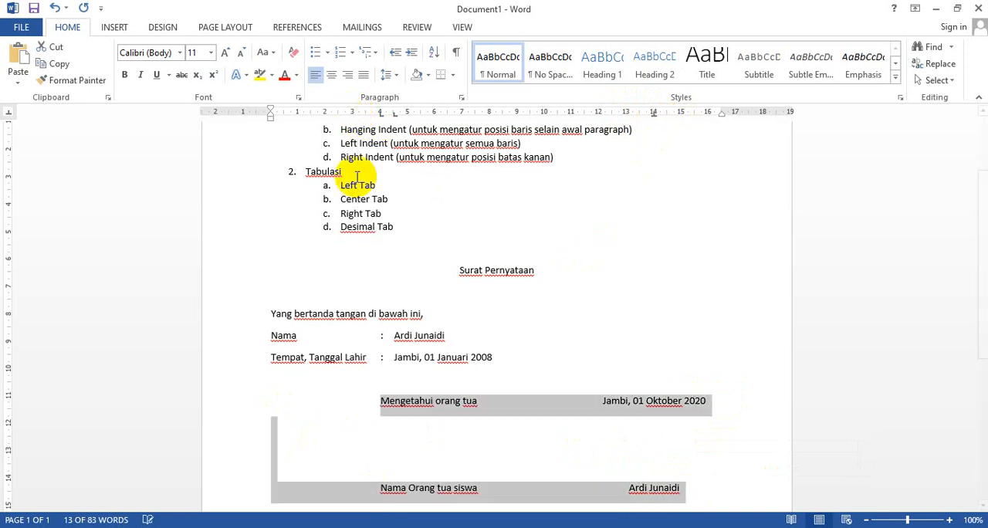
{"action": "left_click", "coordinate": [353, 113]}
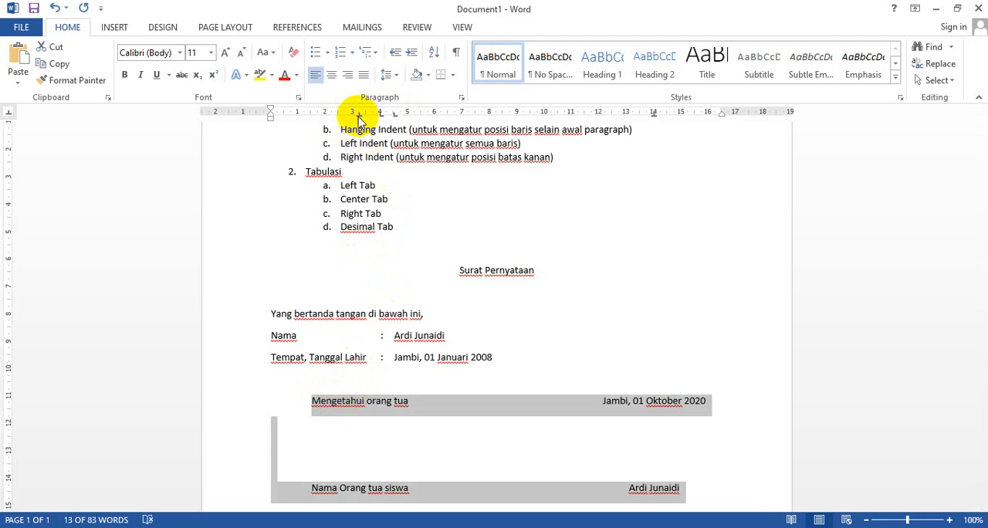
{"action": "left_click_drag", "start_coordinate": [358, 116], "coordinate": [358, 115]}
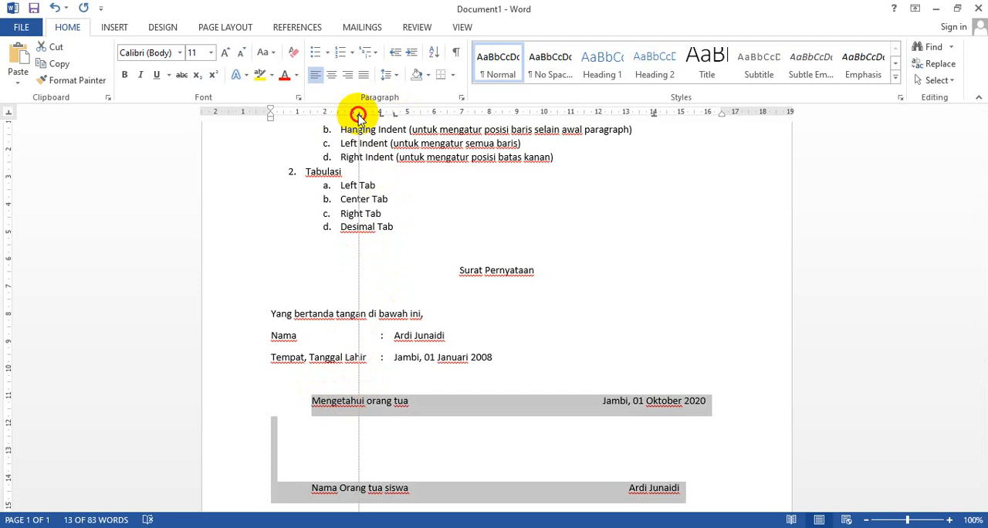
{"action": "left_click_drag", "start_coordinate": [358, 116], "coordinate": [357, 108]}
In the Tabulasi list, add "(posisi tengah)" after Center Tab and "(batas kiri)" after Left Tab
{"action": "left_click", "coordinate": [404, 200]}
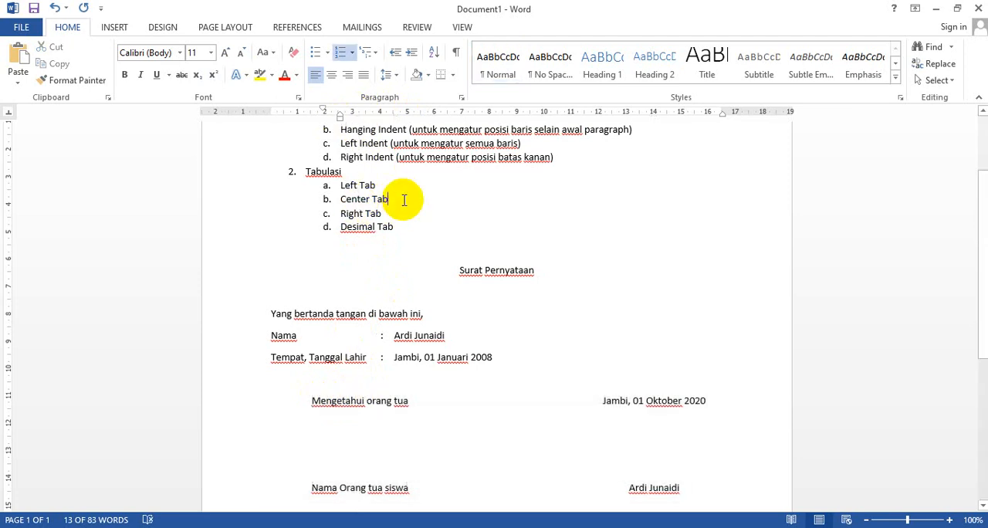
{"action": "type", "text": "(pos"}
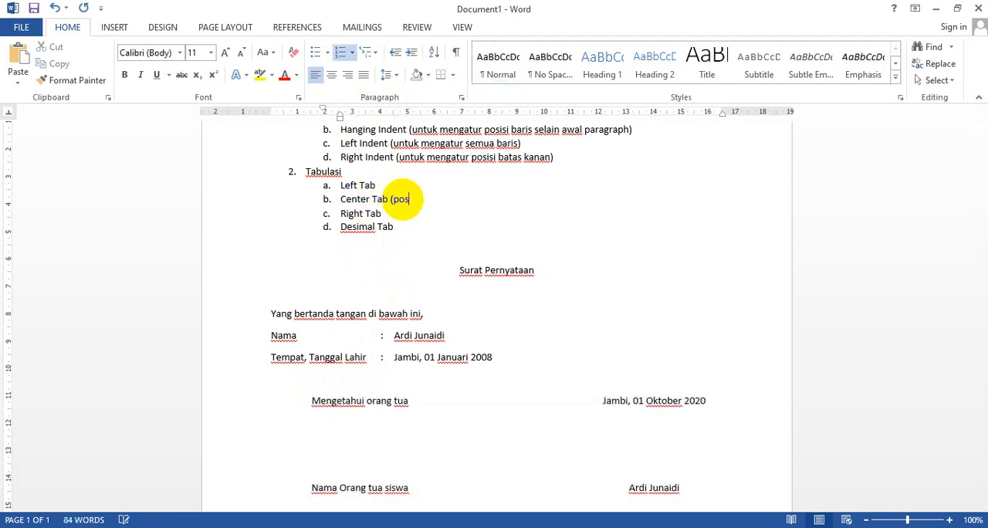
{"action": "type", "text": "isi tengah)"}
{"action": "key", "text": "Up"}
{"action": "type", "text": "(batas kir"}
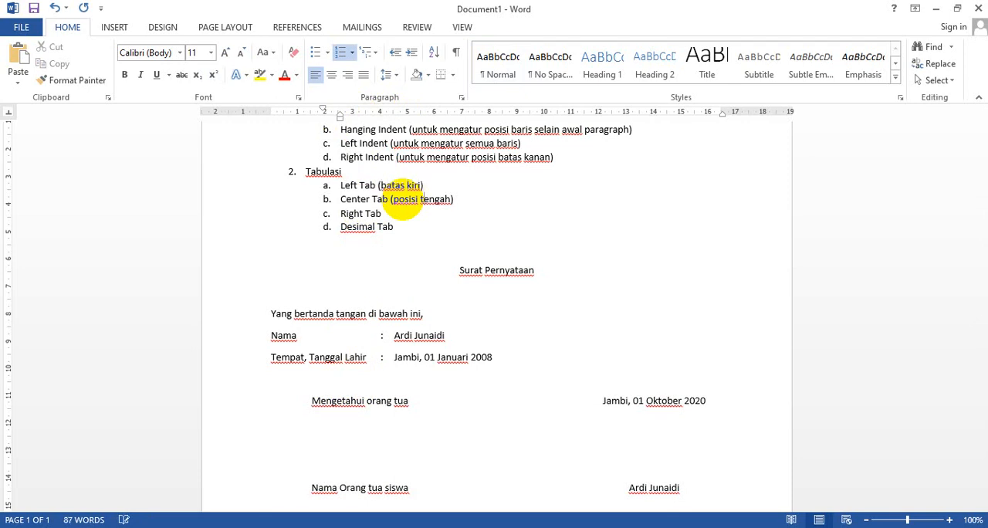
Replace the word "posisi" with "batas" in the Center Tab note
{"action": "key", "text": "Left"}
{"action": "key", "text": "shift+Left"}
{"action": "key", "text": "shift+Left"}
{"action": "key", "text": "shift+Left"}
{"action": "key", "text": "shift+Left"}
{"action": "key", "text": "shift+Left"}
{"action": "key", "text": "shift+Left"}
{"action": "type", "text": "batas"}
Add "(batas kanan)" after Right Tab and "(batas decimal)" after Desimal Tab
{"action": "key", "text": "Down"}
{"action": "type", "text": "(bata"}
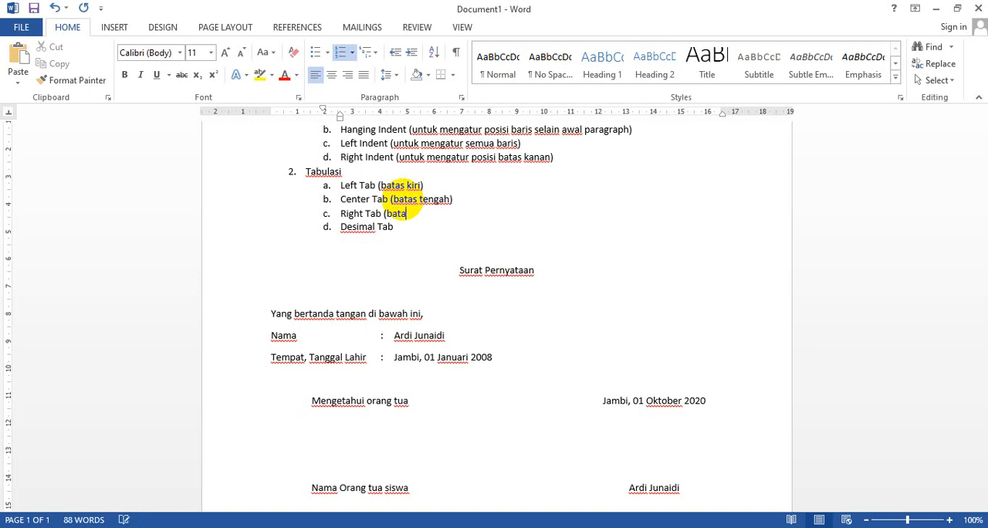
{"action": "type", "text": "s kanan)"}
{"action": "type", "text": "batas de"}
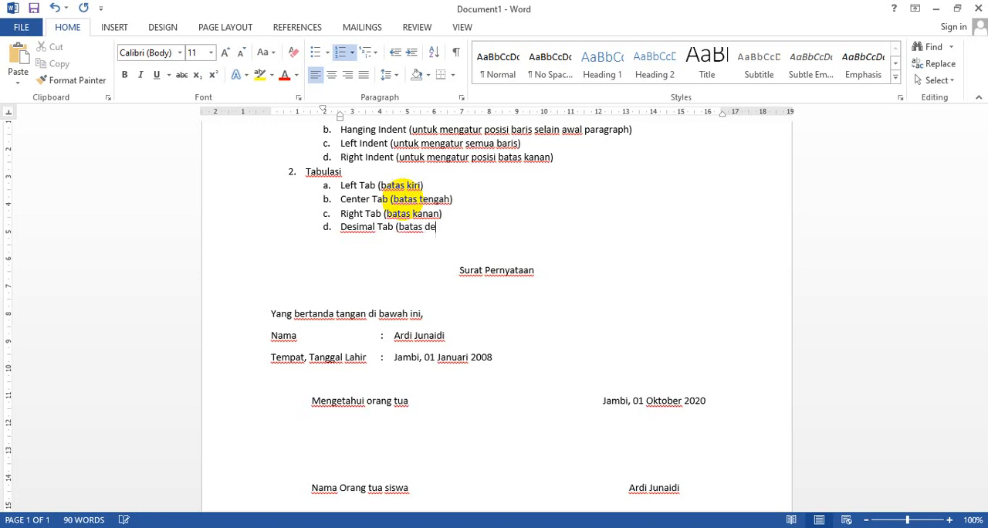
{"action": "type", "text": "simal"}
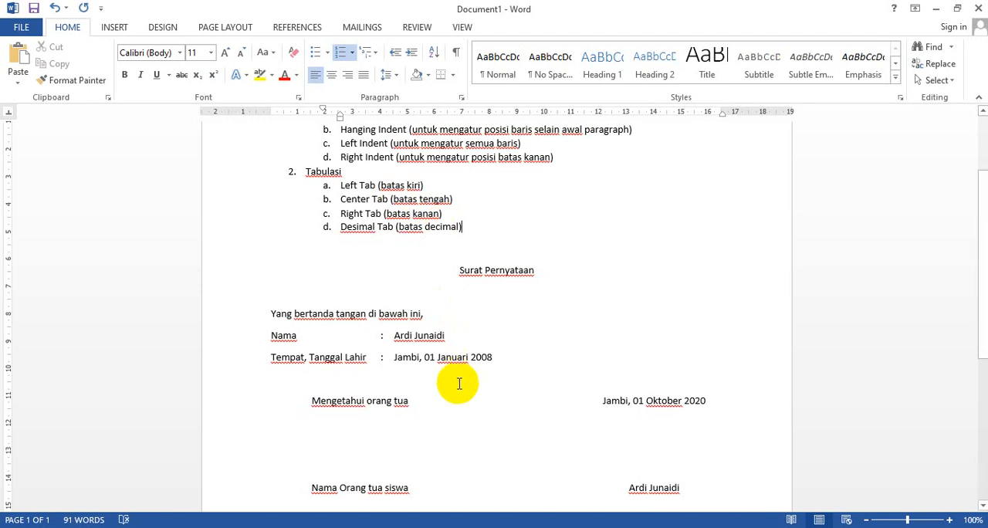
Delete the whole Surat Pernyataan form, from its title through the signature names
{"action": "scroll", "coordinate": [456, 371], "scroll_direction": "down", "scroll_amount": 2}
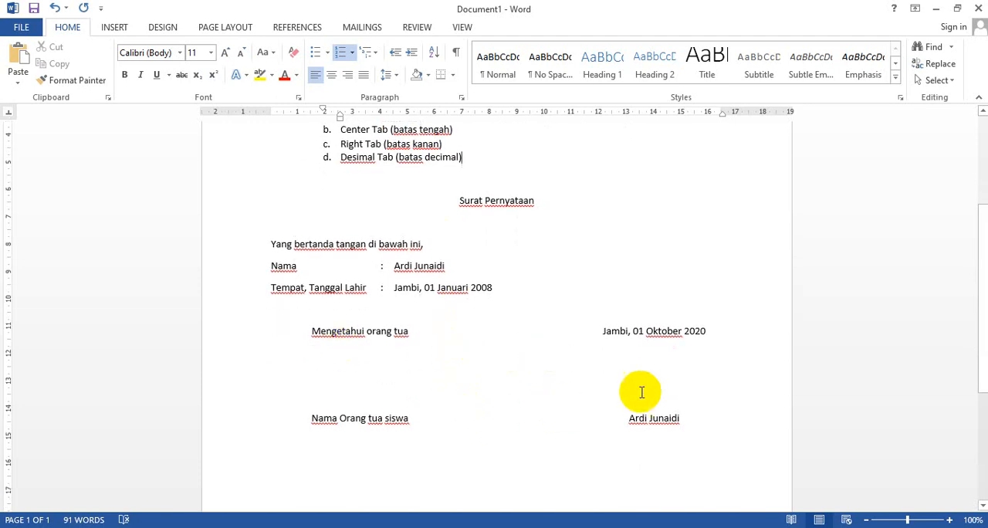
{"action": "left_click", "coordinate": [683, 418]}
{"action": "left_click_drag", "start_coordinate": [683, 419], "coordinate": [240, 212]}
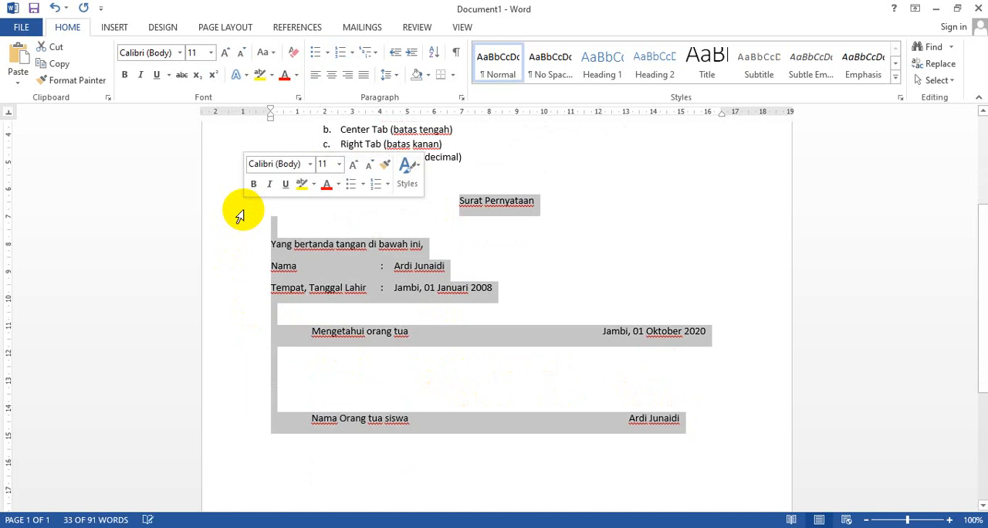
{"action": "key", "text": "Delete"}
{"action": "scroll", "coordinate": [237, 234], "scroll_direction": "up", "scroll_amount": 1}
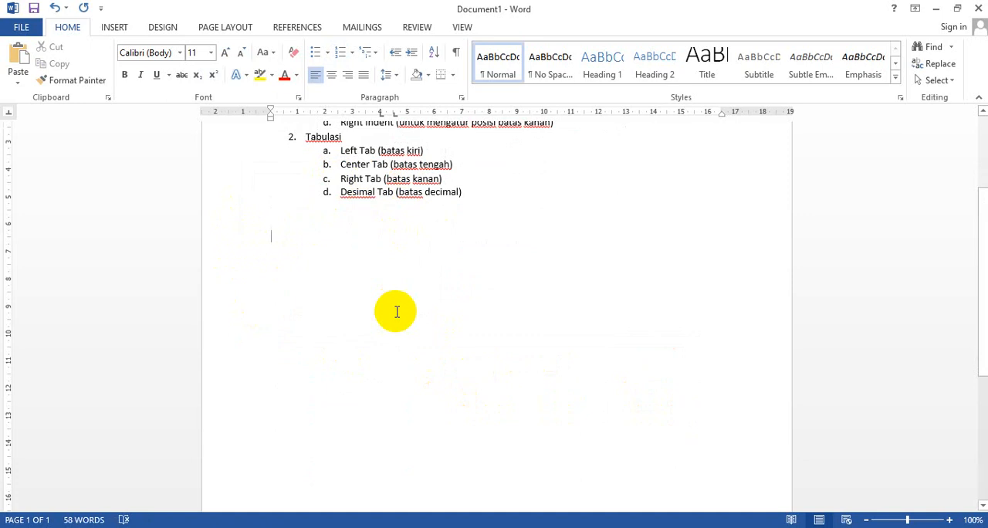
Below the Tabulasi list, write "Daftar IsI" and, on the following line, "Bab I Pendahuluan"
{"action": "type", "text": "Dafta"}
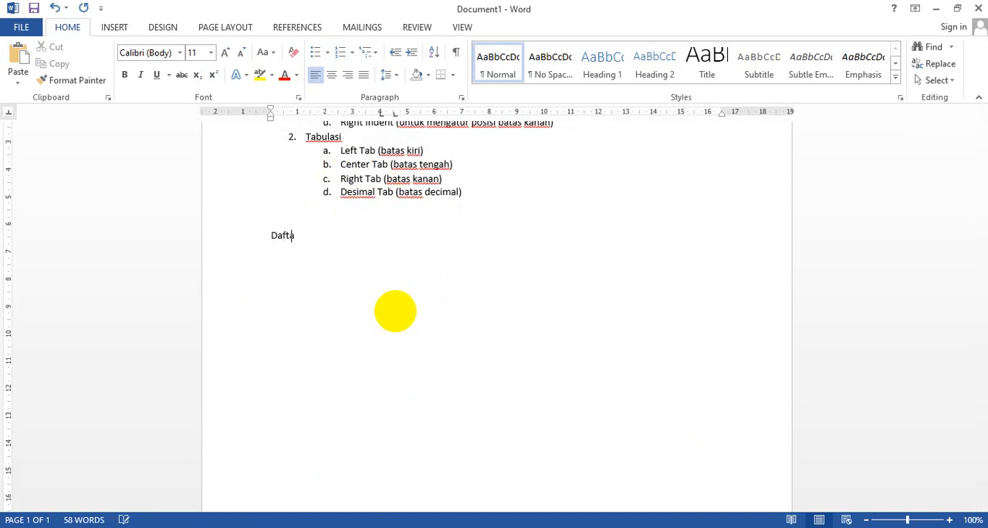
{"action": "type", "text": "r ISi"}
{"action": "key", "text": "Return"}
{"action": "key", "text": "BackSpace"}
{"action": "type", "text": "I"}
{"action": "type", "text": "Bab "}
{"action": "type", "text": "I"}
{"action": "type", "text": " Pendahuluan"}
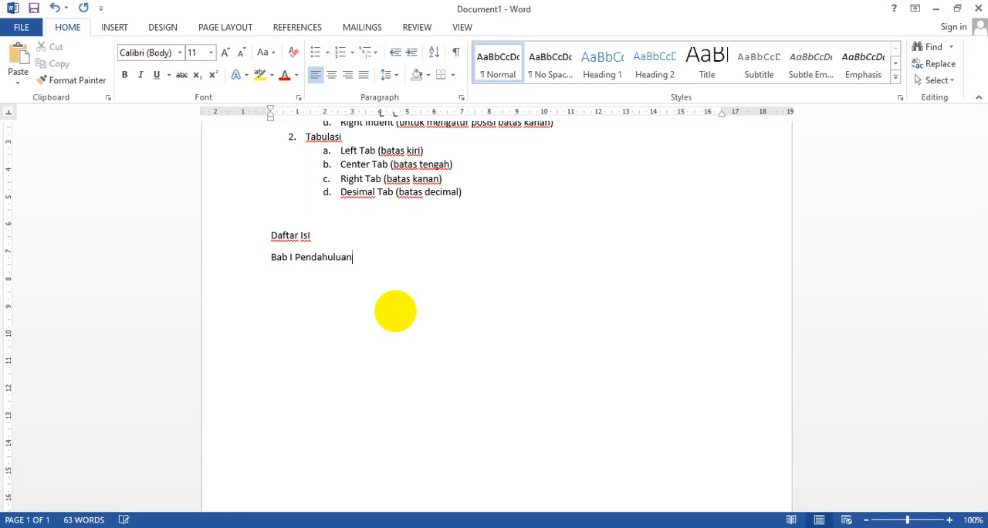
Under Bab I Pendahuluan, add a numbered list with "Latar Belakang", "Tujuan Penulisan" and "Manfaat Penulisan"
{"action": "key", "text": "Return"}
{"action": "type", "text": "L"}
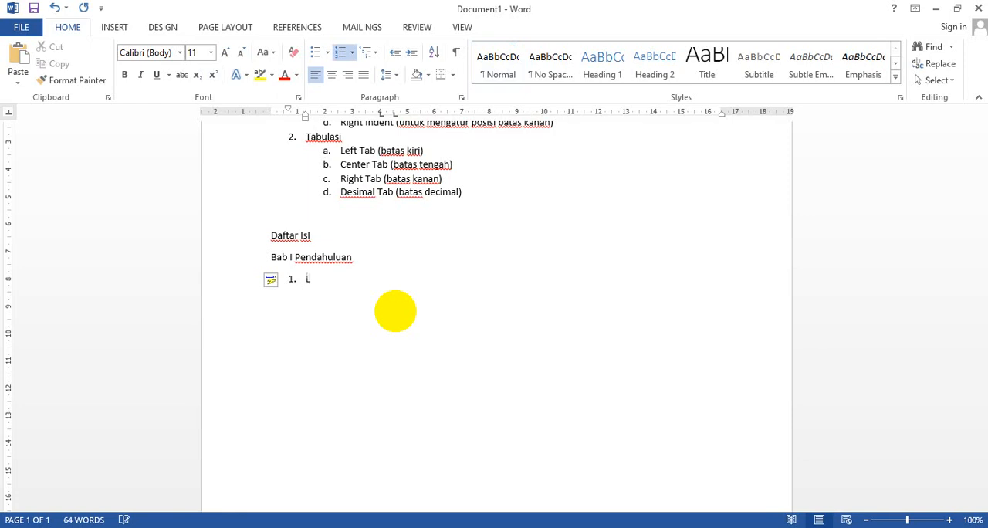
{"action": "type", "text": "atar Belakang"}
{"action": "key", "text": "Return"}
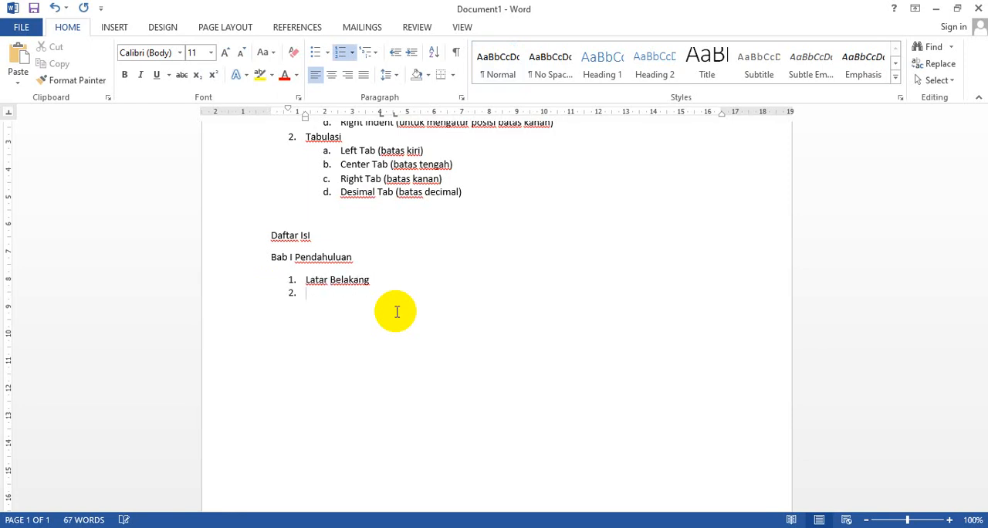
{"action": "type", "text": "Tujuan Penulisan"}
{"action": "key", "text": "Return"}
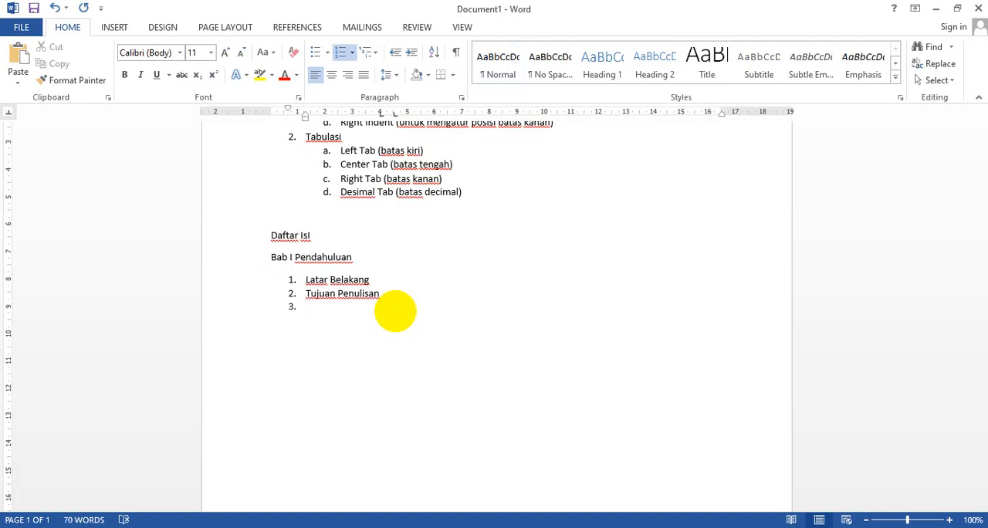
{"action": "type", "text": "Manfaat Penulisan"}
{"action": "key", "text": "Return"}
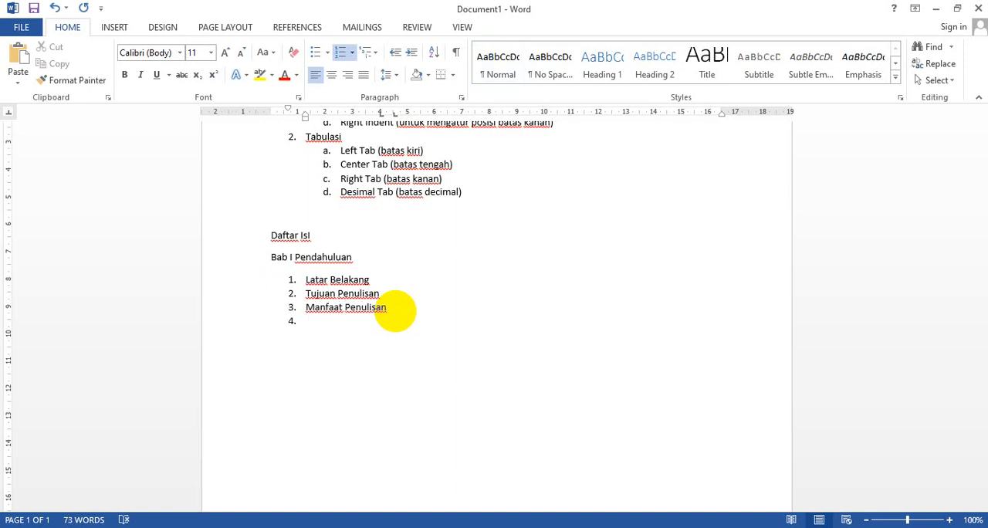
End the numbered list and write "Bab II Landasan Teori" as a plain line below it
{"action": "key", "text": "Return"}
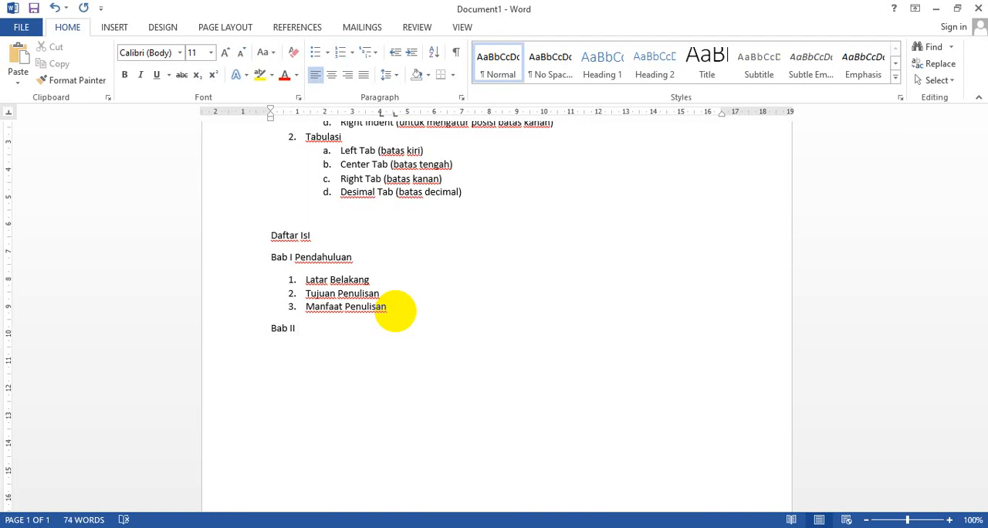
{"action": "type", "text": "Bab II Landasan Teori"}
{"action": "key", "text": "Return"}
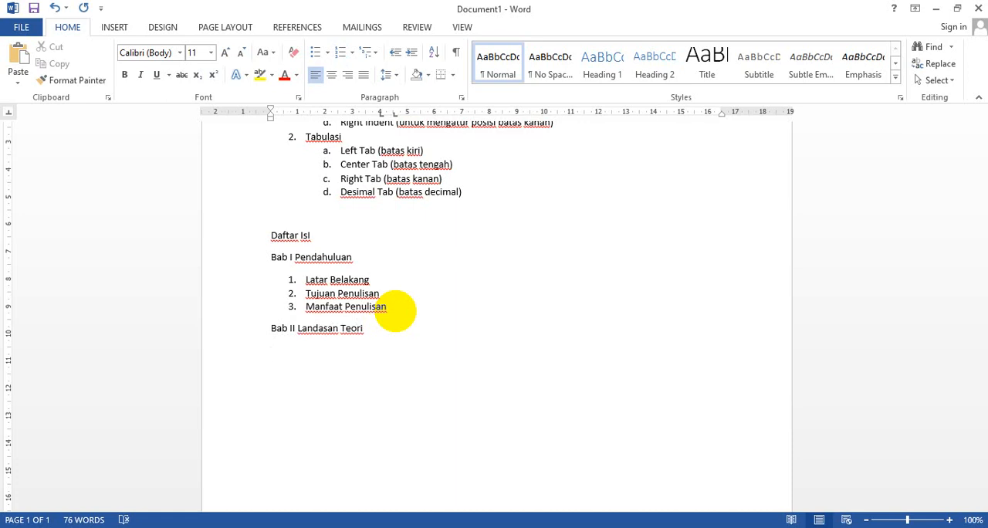
Add manual rows of dots after Bab I Pendahuluan, Latar Belakang and Tujuan Penulisan, reaching about 14 cm on the ruler
{"action": "left_click", "coordinate": [353, 257]}
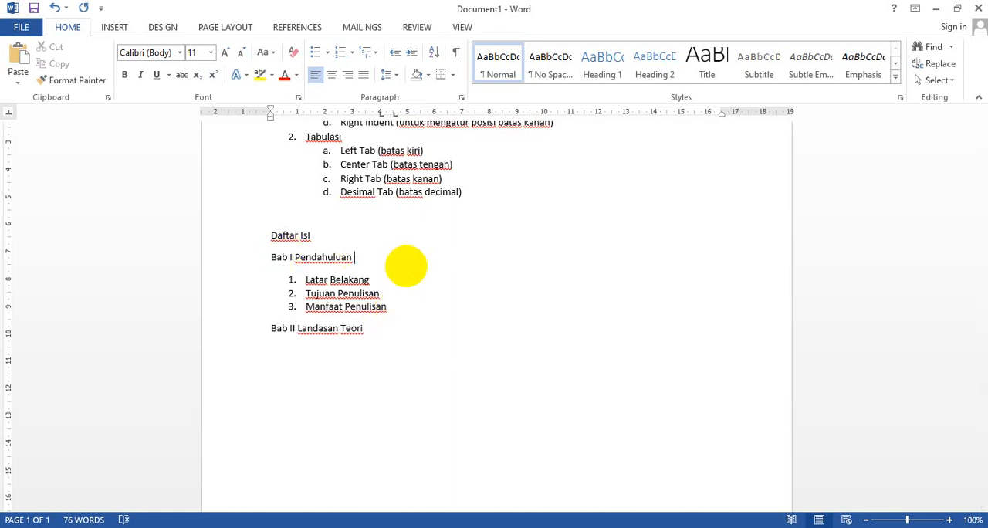
{"action": "type", "text": "........................................................................................................."}
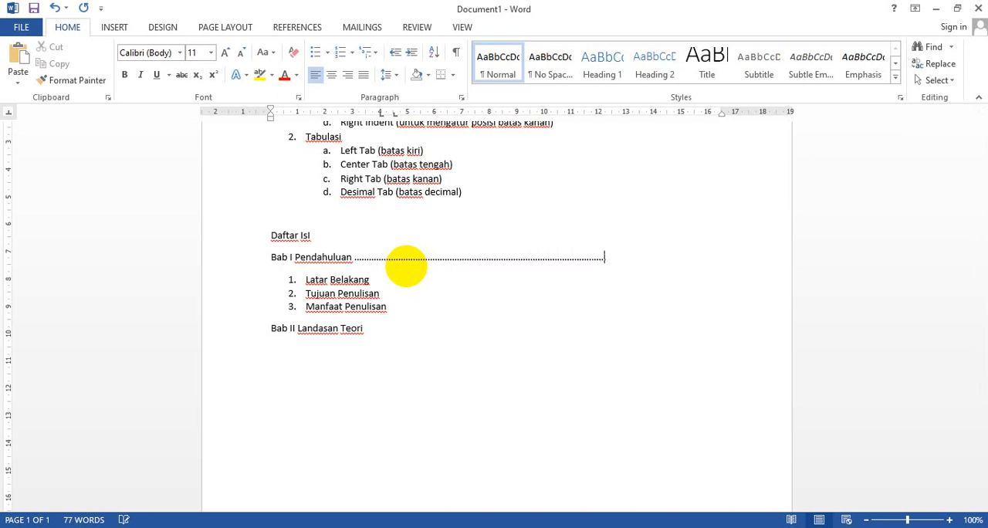
{"action": "left_click", "coordinate": [380, 281]}
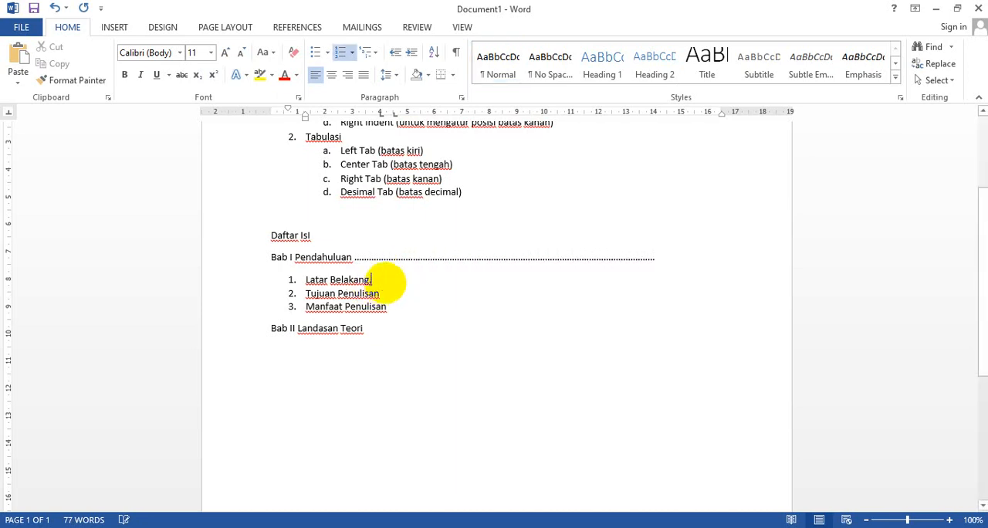
{"action": "type", "text": "............................................................."}
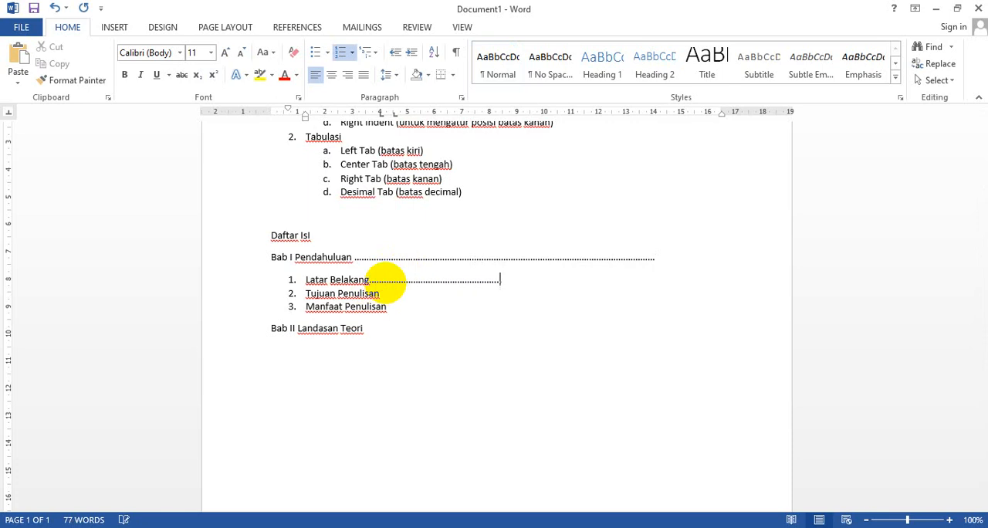
{"action": "type", "text": ".................................................................................................."}
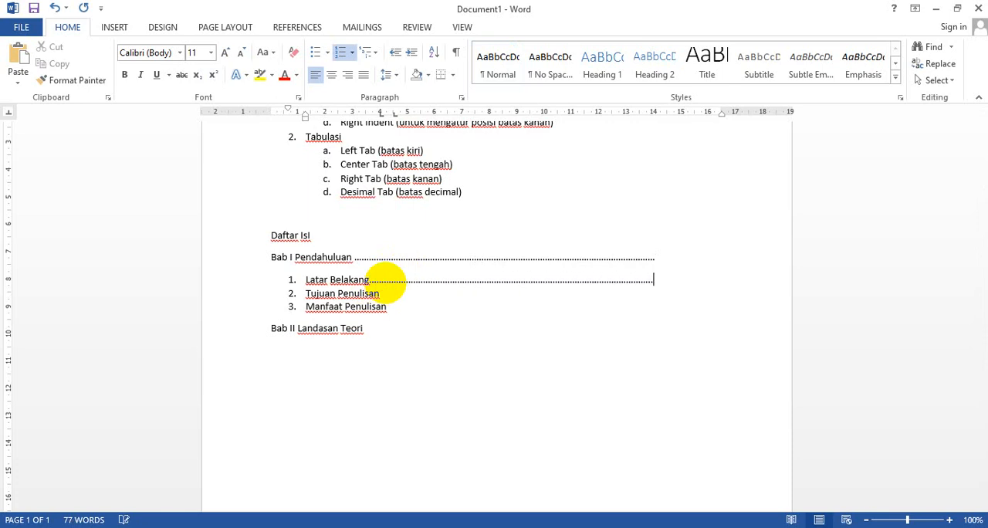
{"action": "left_click", "coordinate": [387, 294]}
{"action": "type", "text": "......................................"}
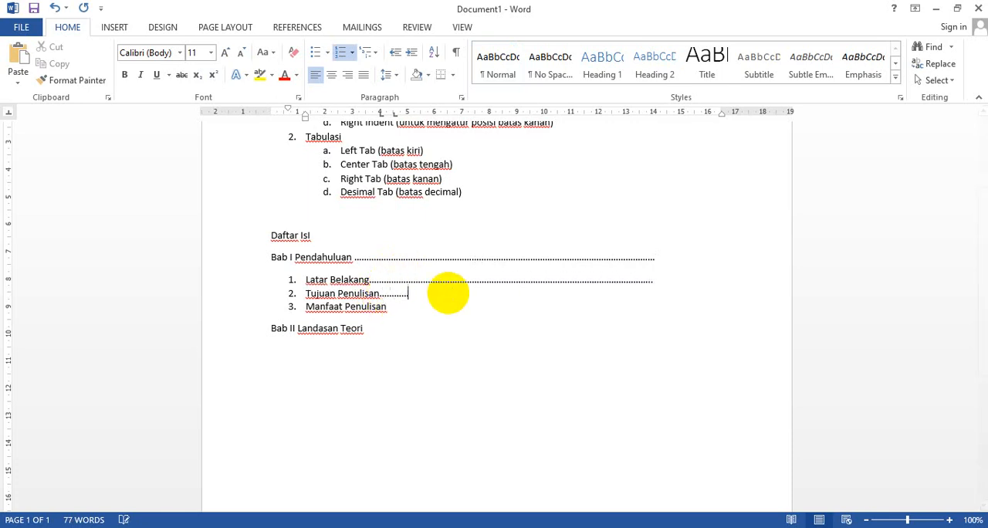
{"action": "type", "text": "........................................................."}
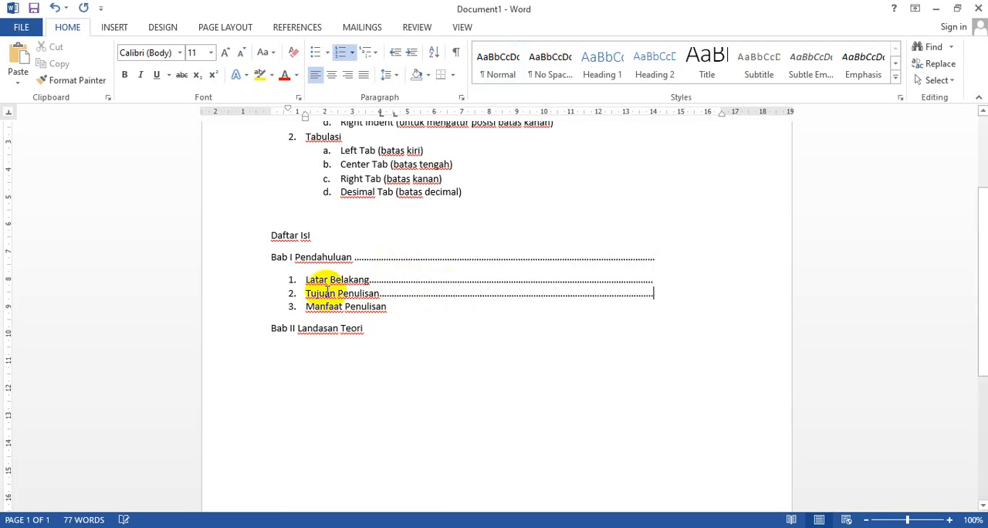
Try the Times New Roman font on the lines from Bab I Pendahuluan to Manfaat Penulisan, and undo it
{"action": "left_click_drag", "start_coordinate": [249, 257], "coordinate": [247, 318]}
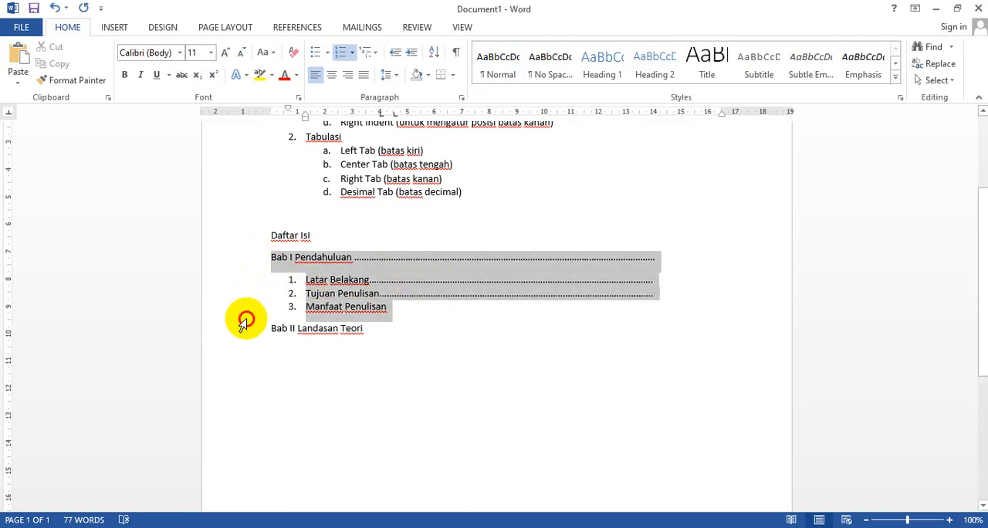
{"action": "left_click", "coordinate": [181, 53]}
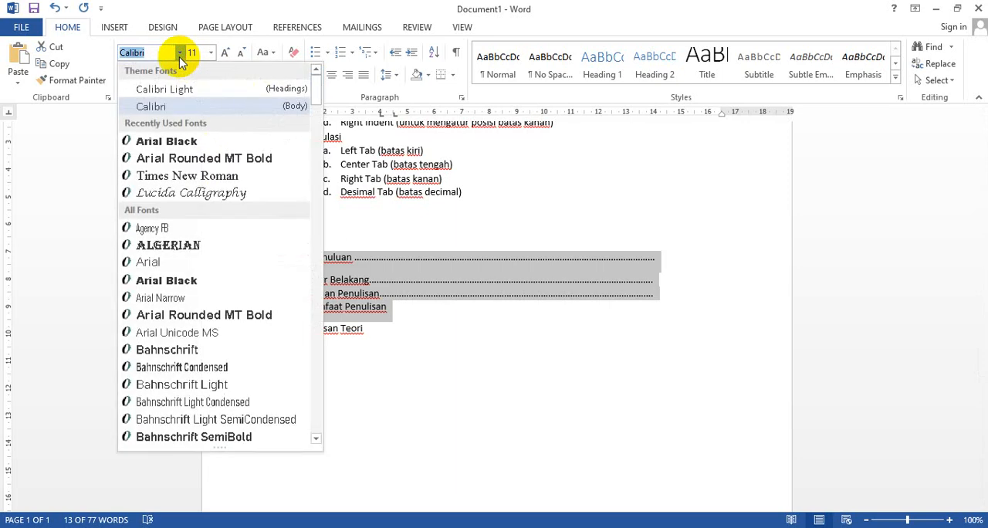
{"action": "left_click", "coordinate": [181, 176]}
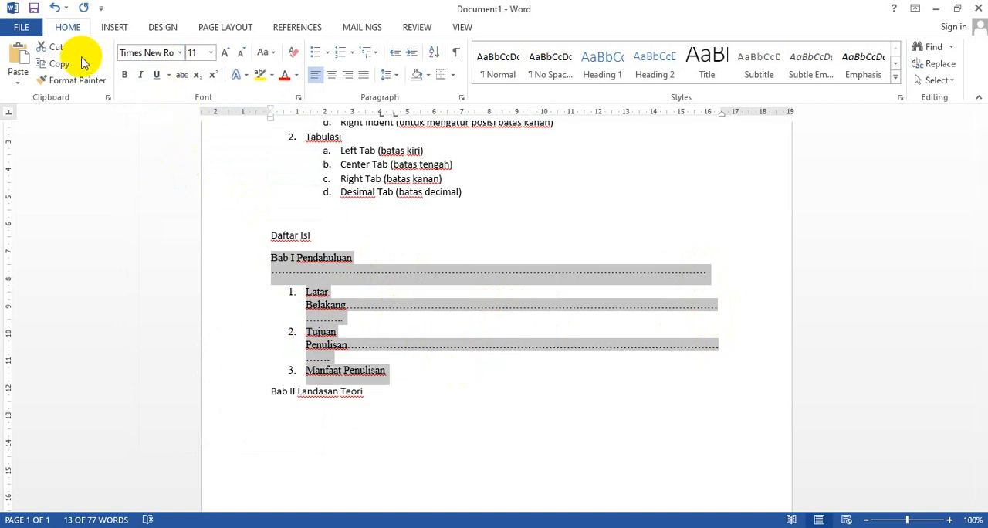
{"action": "left_click", "coordinate": [54, 8]}
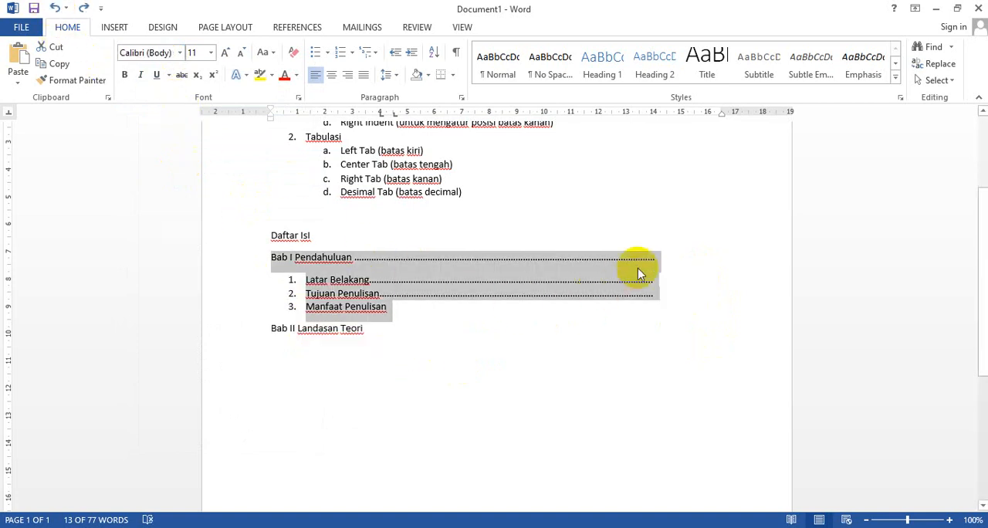
Delete the whole manual row of dots after Bab I Pendahuluan
{"action": "left_click", "coordinate": [658, 259]}
{"action": "key", "text": "BackSpace"}
{"action": "key", "text": "BackSpace"}
{"action": "key", "text": "BackSpace"}
{"action": "key", "text": "BackSpace"}
{"action": "key", "text": "BackSpace"}
{"action": "key", "text": "BackSpace"}
{"action": "key", "text": "BackSpace"}
{"action": "key", "text": "BackSpace"}
{"action": "key", "text": "BackSpace"}
{"action": "key", "text": "BackSpace"}
{"action": "key", "text": "BackSpace"}
{"action": "key", "text": "BackSpace"}
{"action": "key", "text": "BackSpace"}
{"action": "key", "text": "BackSpace"}
{"action": "key", "text": "BackSpace"}
{"action": "key", "text": "BackSpace"}
{"action": "key", "text": "BackSpace"}
{"action": "key", "text": "BackSpace"}
{"action": "key", "text": "BackSpace"}
{"action": "key", "text": "BackSpace"}
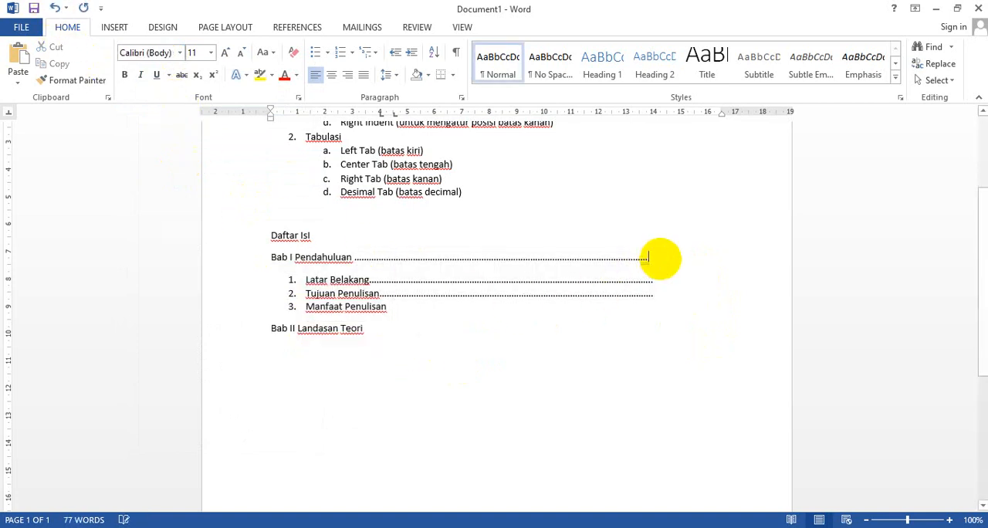
{"action": "key", "text": "BackSpace"}
{"action": "key", "text": "BackSpace"}
{"action": "key", "text": "BackSpace"}
{"action": "key", "text": "BackSpace"}
{"action": "key", "text": "BackSpace"}
{"action": "key", "text": "BackSpace"}
{"action": "key", "text": "BackSpace"}
{"action": "key", "text": "BackSpace"}
{"action": "key", "text": "BackSpace"}
{"action": "key", "text": "BackSpace"}
{"action": "key", "text": "BackSpace"}
{"action": "key", "text": "BackSpace"}
{"action": "key", "text": "BackSpace"}
{"action": "key", "text": "BackSpace"}
{"action": "key", "text": "BackSpace"}
{"action": "key", "text": "BackSpace"}
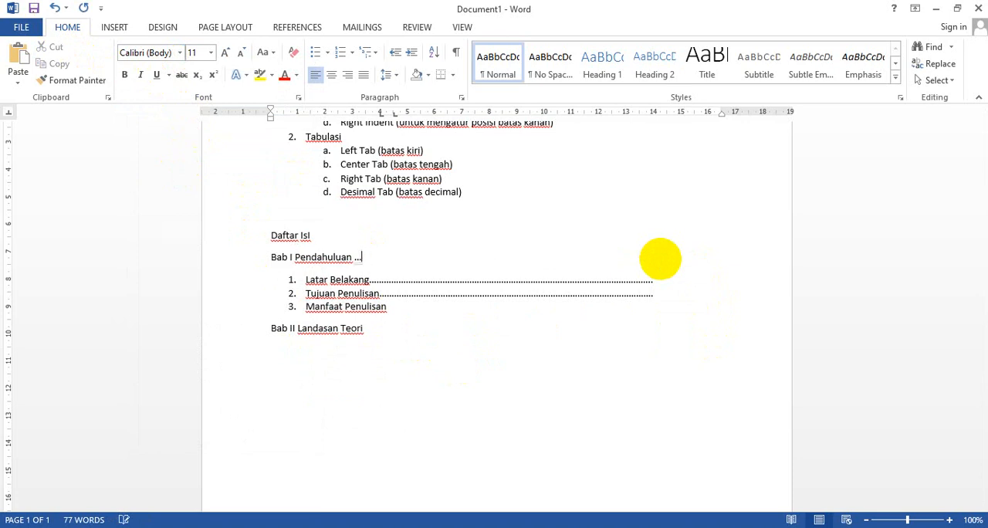
Delete the manual rows of dots after Latar Belakang and Tujuan Penulisan, keeping only the item text
{"action": "left_click", "coordinate": [663, 279]}
{"action": "key", "text": "BackSpace"}
{"action": "key", "text": "BackSpace"}
{"action": "key", "text": "BackSpace"}
{"action": "key", "text": "BackSpace"}
{"action": "key", "text": "BackSpace"}
{"action": "key", "text": "BackSpace"}
{"action": "key", "text": "BackSpace"}
{"action": "key", "text": "BackSpace"}
{"action": "key", "text": "BackSpace"}
{"action": "key", "text": "BackSpace"}
{"action": "key", "text": "BackSpace"}
{"action": "key", "text": "BackSpace"}
{"action": "key", "text": "BackSpace"}
{"action": "key", "text": "BackSpace"}
{"action": "key", "text": "BackSpace"}
{"action": "key", "text": "BackSpace"}
{"action": "key", "text": "BackSpace"}
{"action": "key", "text": "BackSpace"}
{"action": "key", "text": "BackSpace"}
{"action": "key", "text": "BackSpace"}
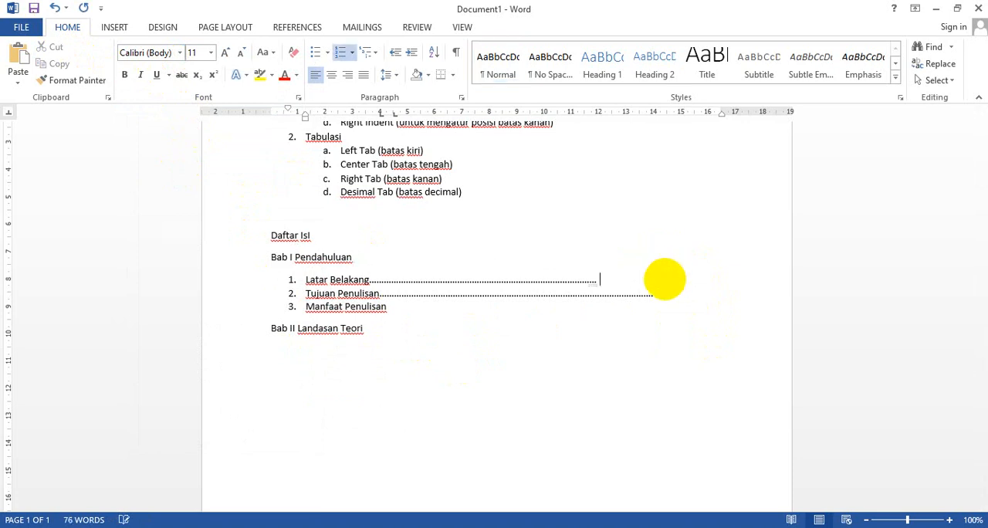
{"action": "key", "text": "BackSpace"}
{"action": "key", "text": "BackSpace"}
{"action": "key", "text": "BackSpace"}
{"action": "key", "text": "BackSpace"}
{"action": "key", "text": "BackSpace"}
{"action": "key", "text": "BackSpace"}
{"action": "key", "text": "BackSpace"}
{"action": "key", "text": "BackSpace"}
{"action": "key", "text": "BackSpace"}
{"action": "key", "text": "BackSpace"}
{"action": "key", "text": "BackSpace"}
{"action": "key", "text": "BackSpace"}
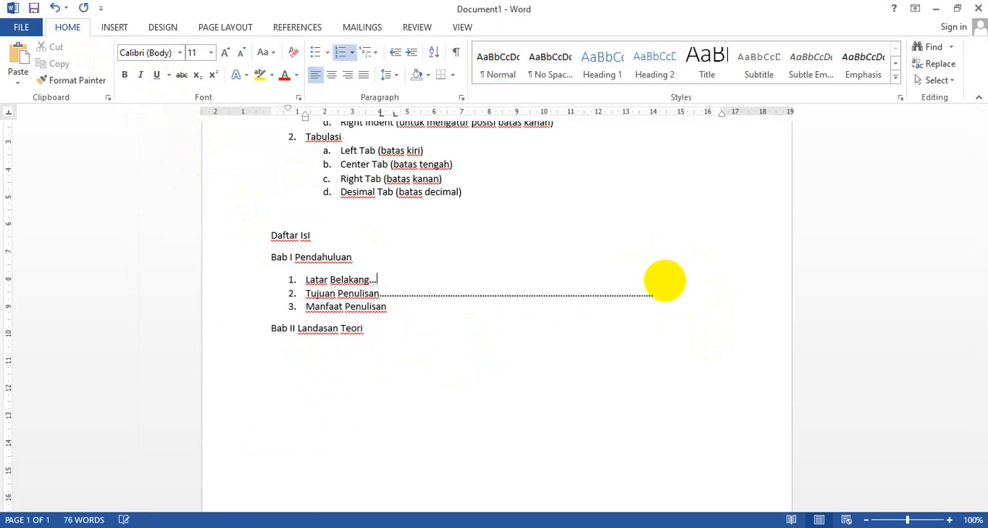
{"action": "type", "text": "g"}
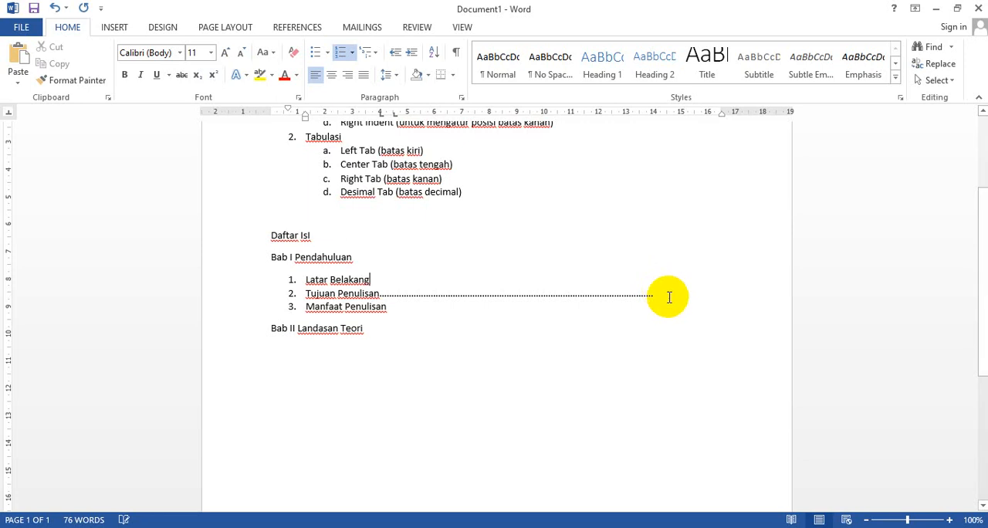
{"action": "key", "text": "BackSpace"}
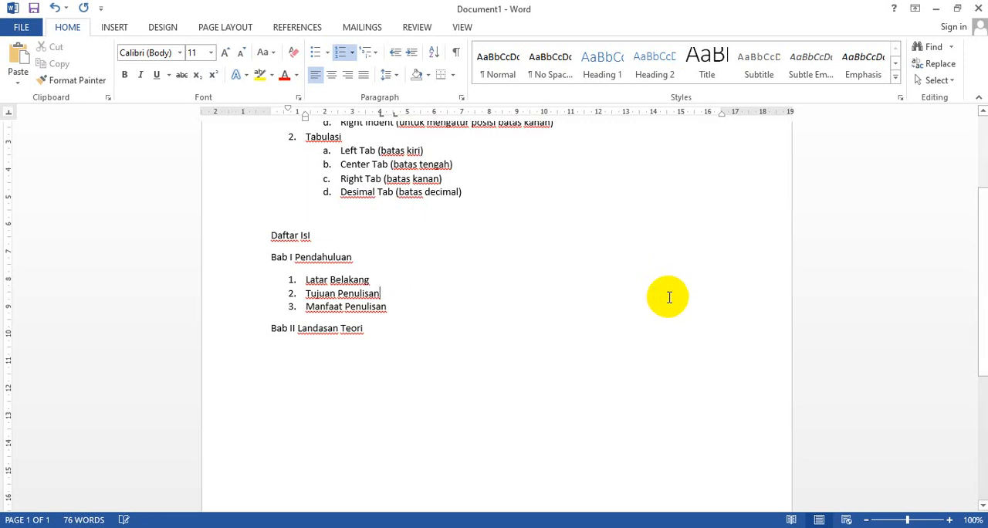
Set a right tab stop at 15 cm on the Bab I Pendahuluan line and centre the Daftar IsI heading
{"action": "left_click", "coordinate": [421, 255]}
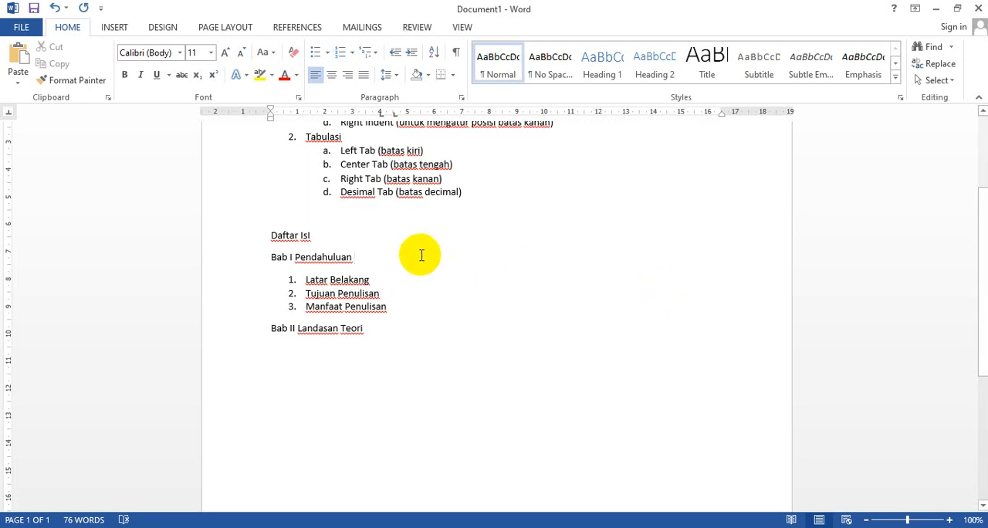
{"action": "left_click", "coordinate": [10, 113]}
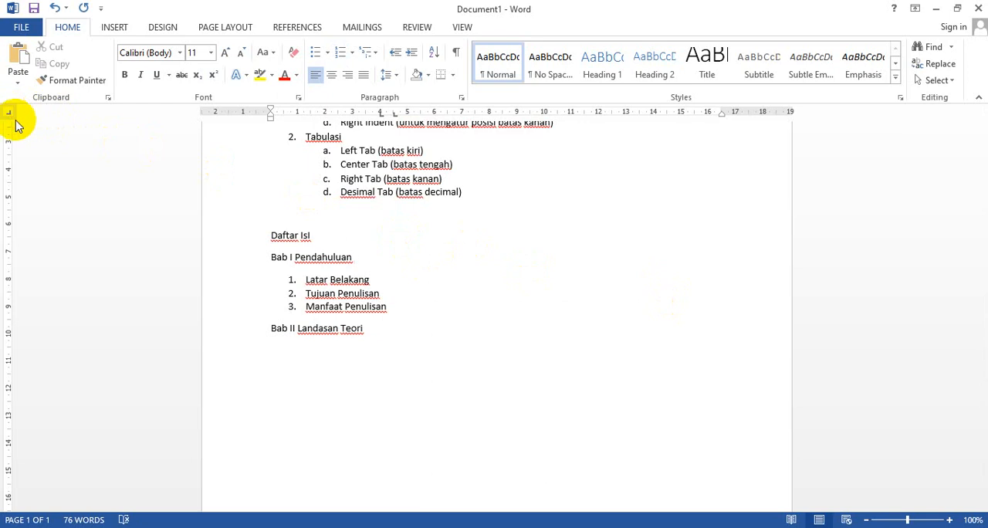
{"action": "left_click", "coordinate": [9, 115]}
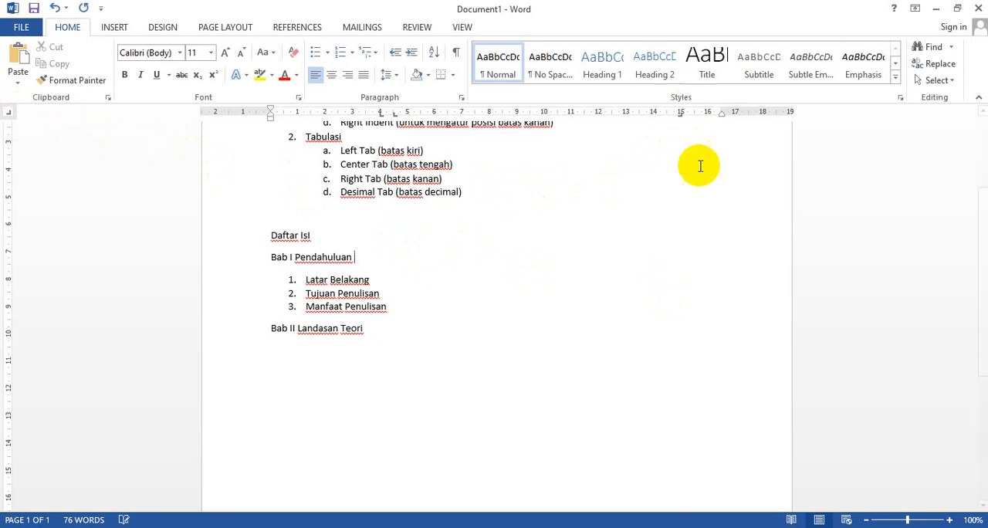
{"action": "left_click", "coordinate": [226, 237]}
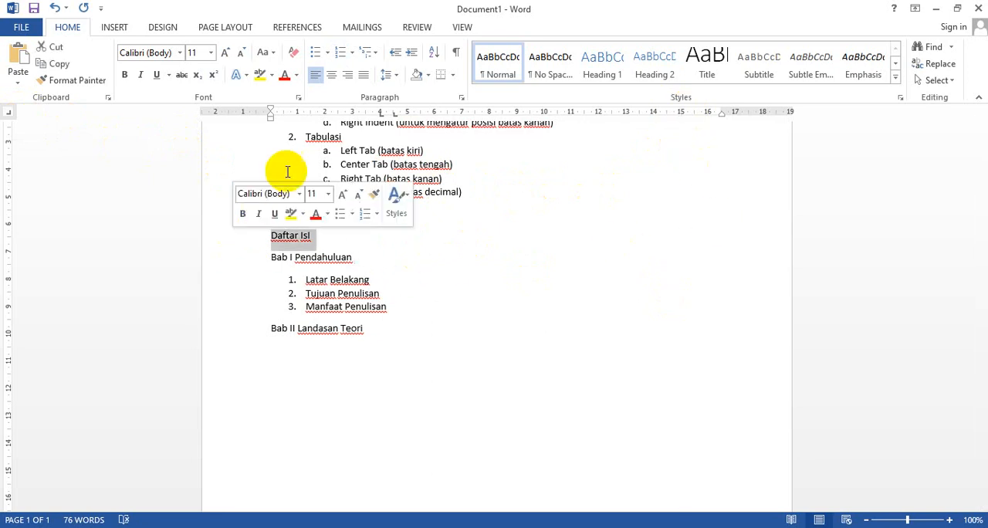
{"action": "left_click", "coordinate": [332, 75]}
Remove the two left tab stops at about 4 and 4.5 cm from the Bab I Pendahuluan line
{"action": "left_click", "coordinate": [388, 254]}
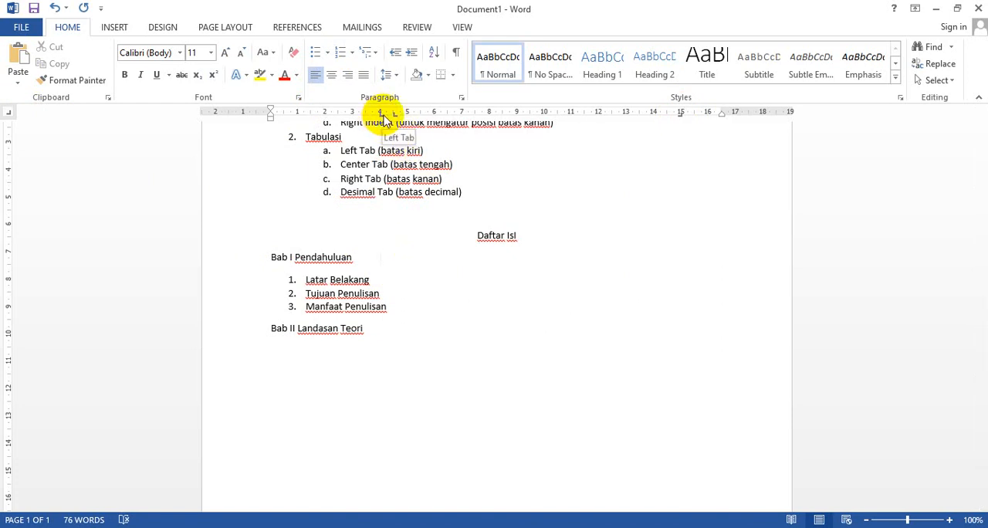
{"action": "left_click_drag", "start_coordinate": [382, 115], "coordinate": [389, 219]}
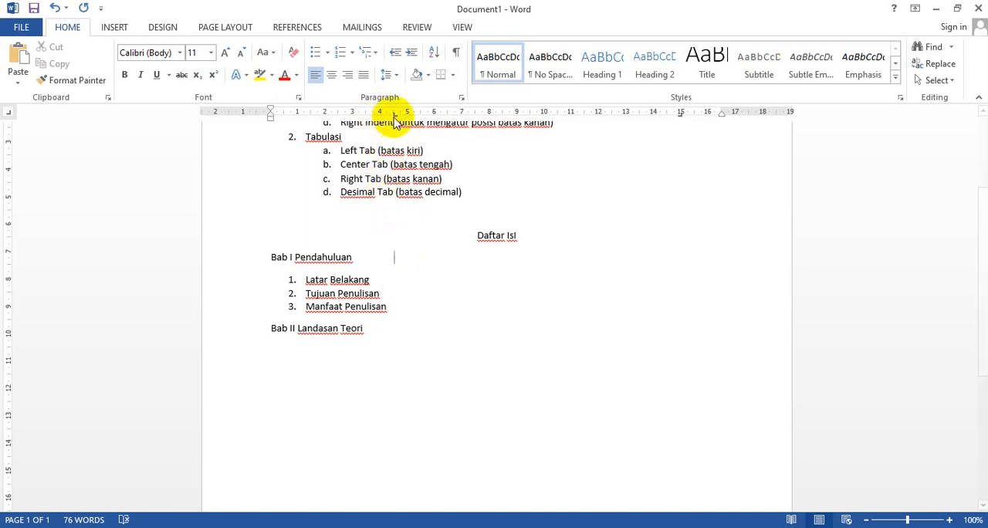
{"action": "left_click_drag", "start_coordinate": [395, 116], "coordinate": [396, 159]}
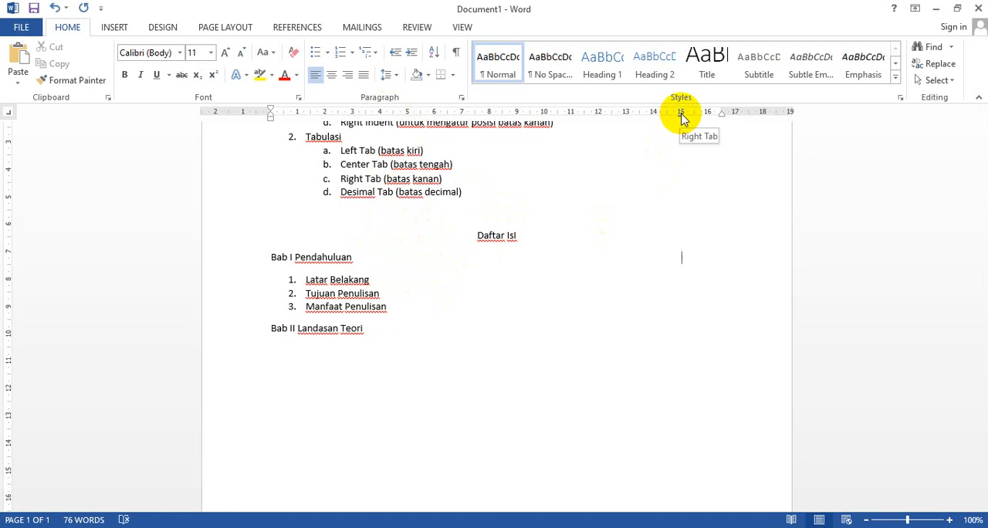
Fill the gap after Bab I Pendahuluan with a row of dots ending at the 15 cm right tab
{"action": "left_click", "coordinate": [389, 258]}
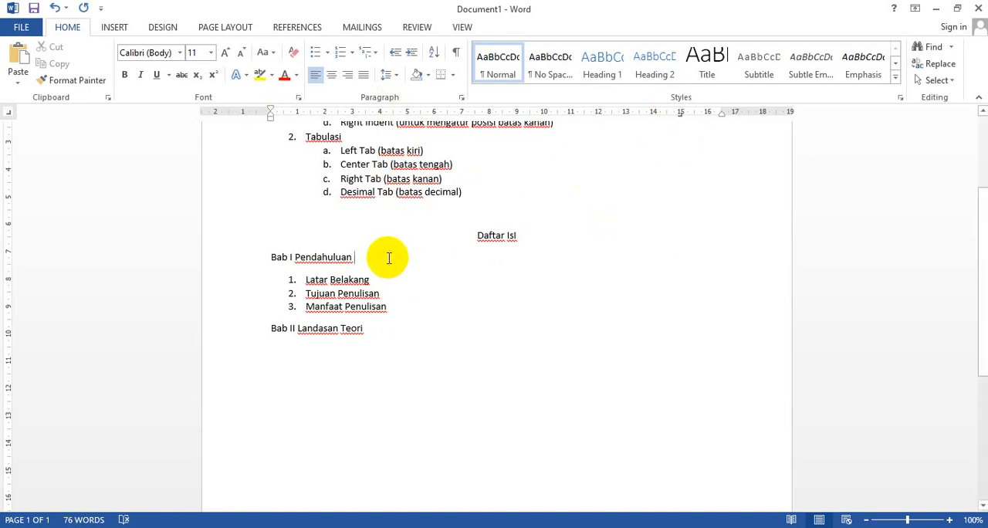
{"action": "left_click", "coordinate": [688, 265]}
{"action": "type", "text": "."}
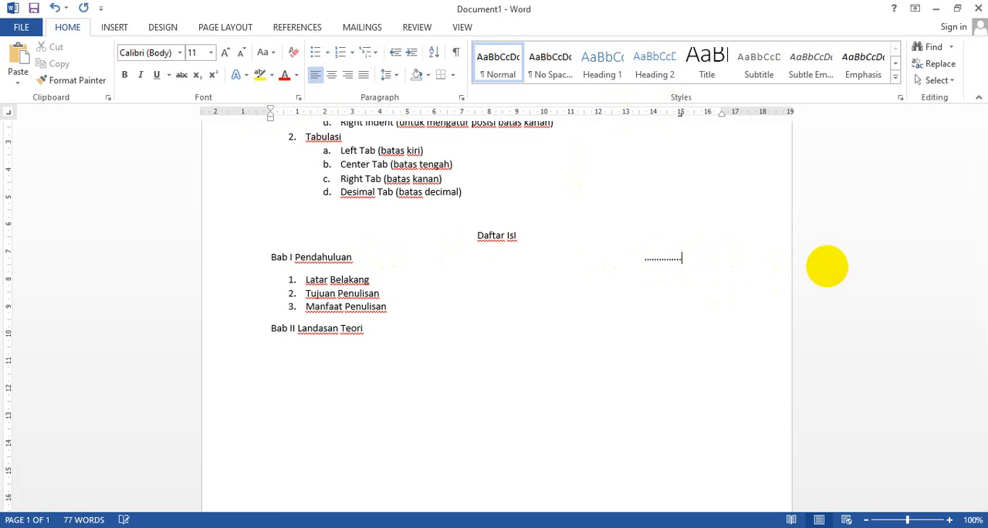
{"action": "type", "text": "......................"}
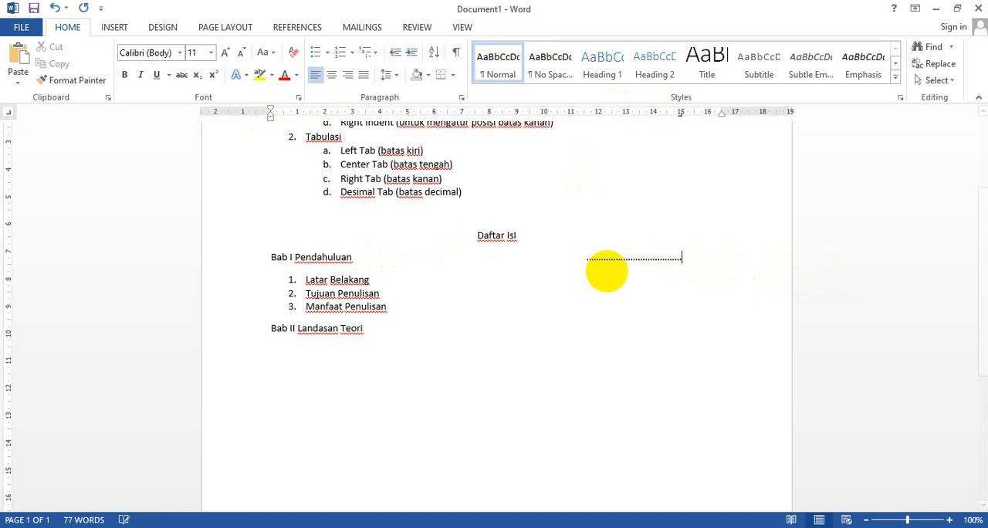
{"action": "type", "text": "........................................................................"}
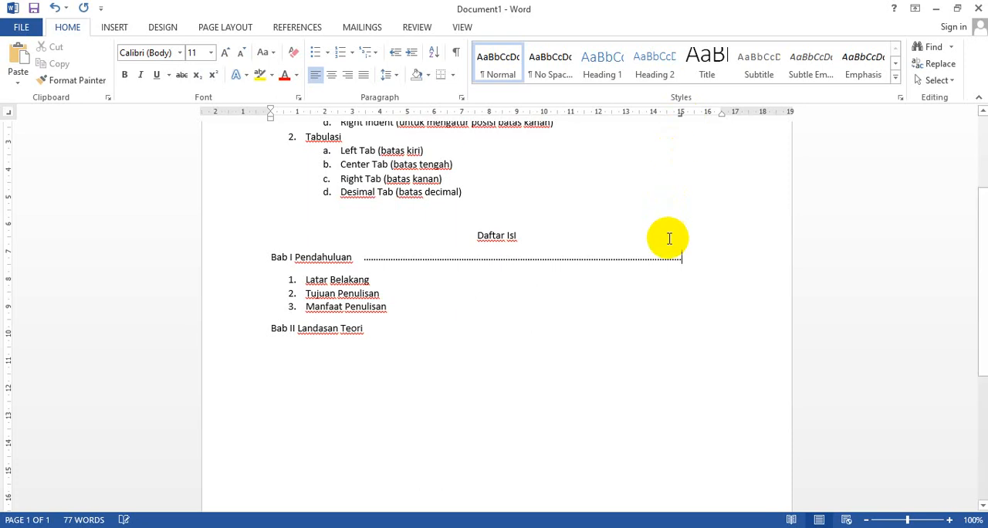
Give the lines from Latar Belakang to Bab II Landasan Teori a right tab at 15 cm and remove their left tab stops
{"action": "left_click", "coordinate": [639, 281]}
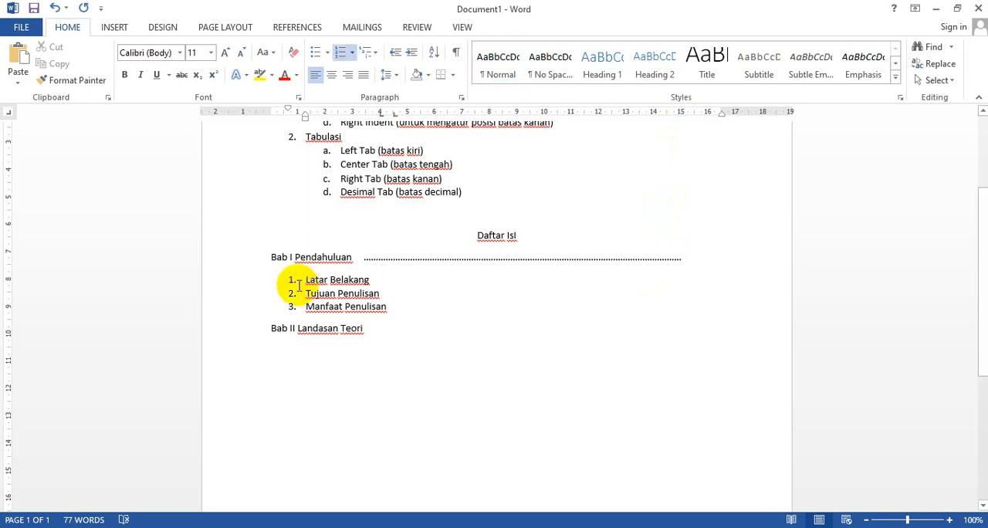
{"action": "left_click_drag", "start_coordinate": [234, 258], "coordinate": [226, 340]}
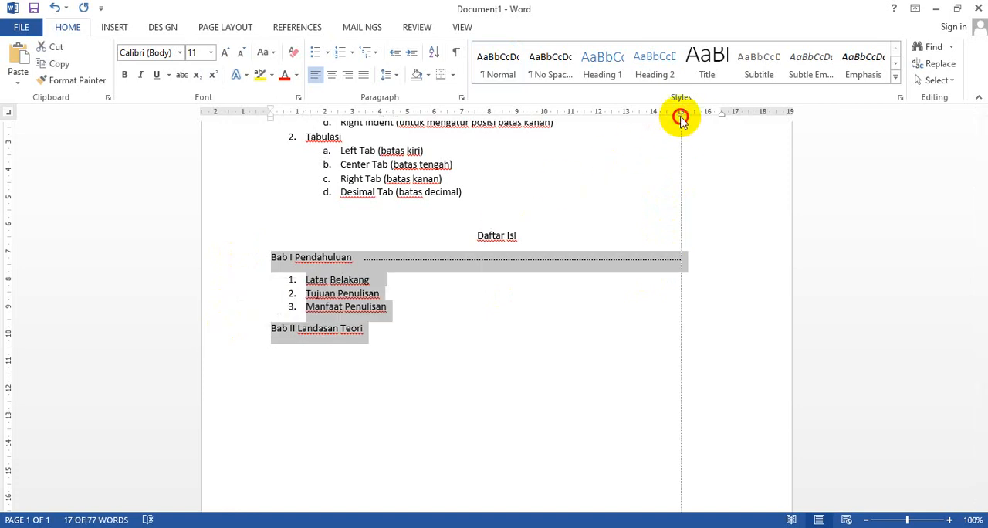
{"action": "left_click", "coordinate": [432, 280]}
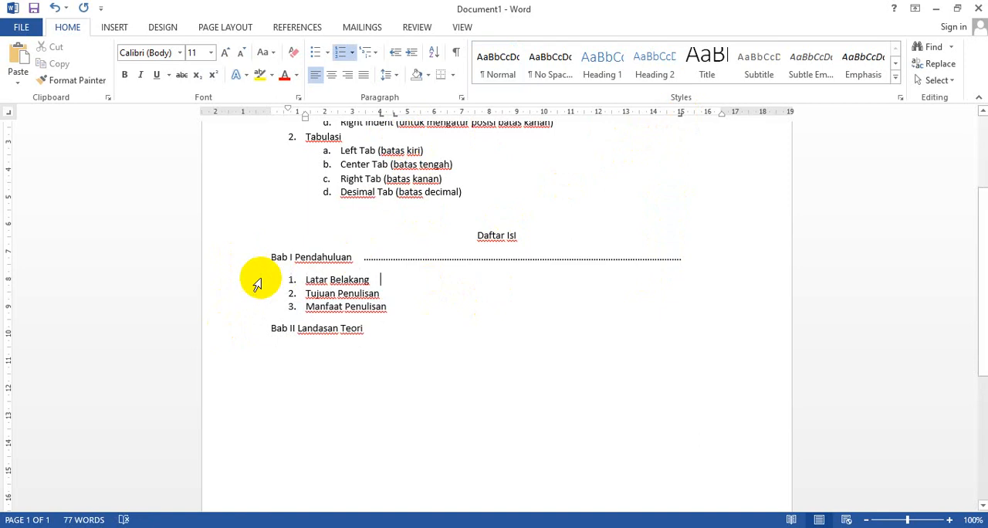
{"action": "left_click_drag", "start_coordinate": [258, 281], "coordinate": [232, 339]}
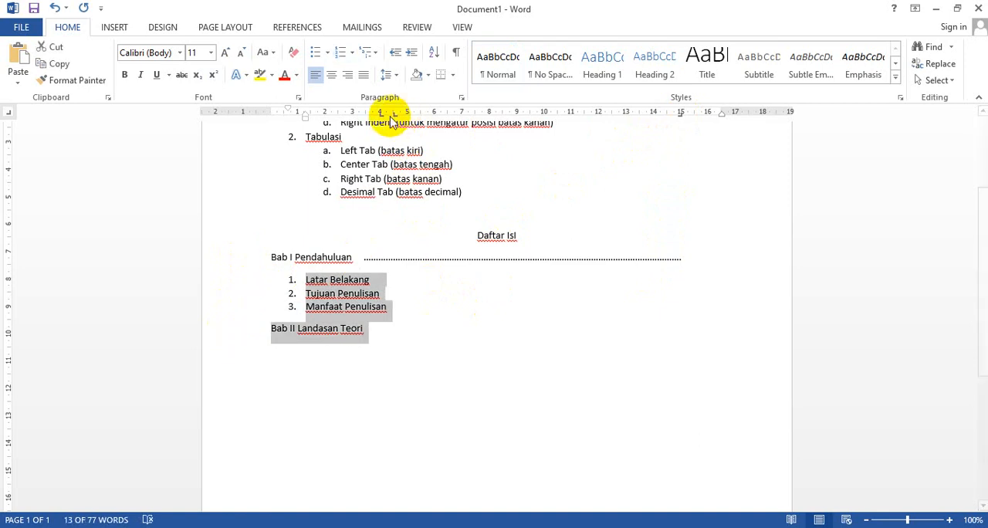
{"action": "left_click_drag", "start_coordinate": [380, 114], "coordinate": [393, 210]}
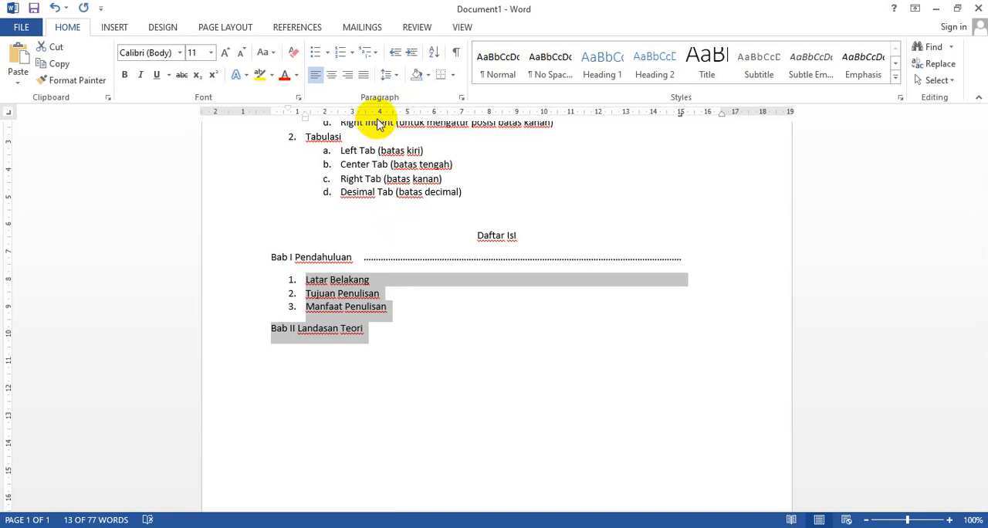
Add dots ending at the 15 cm right tab after Latar Belakang and Tujuan Penulisan
{"action": "left_click", "coordinate": [394, 278]}
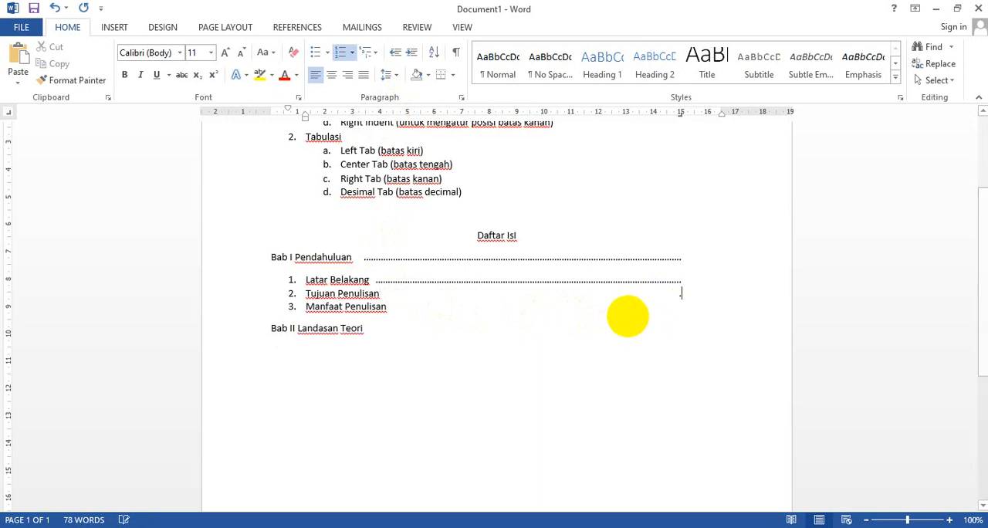
{"action": "type", "text": "....................................."}
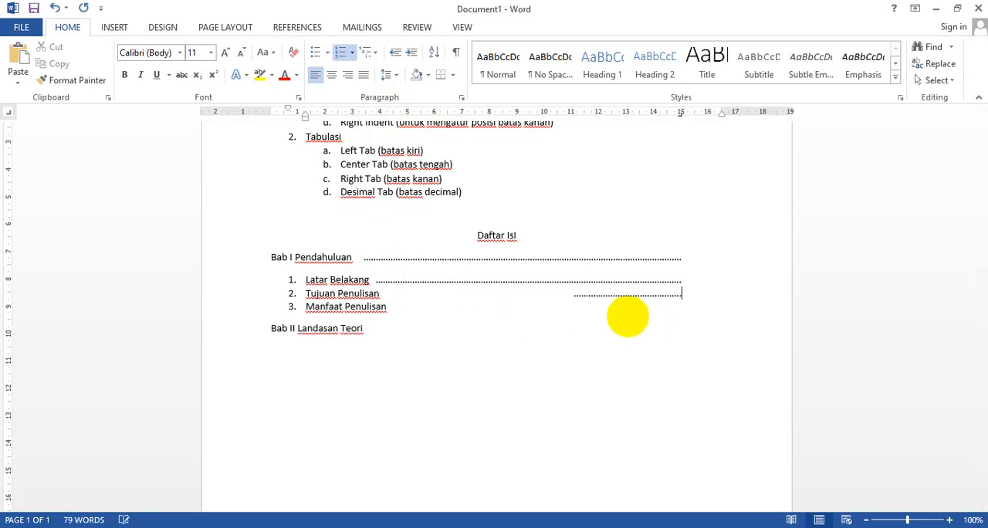
Set the font of all lines from Bab I Pendahuluan to Bab II Landasan Teori to Times New Roman
{"action": "left_click_drag", "start_coordinate": [250, 263], "coordinate": [237, 328]}
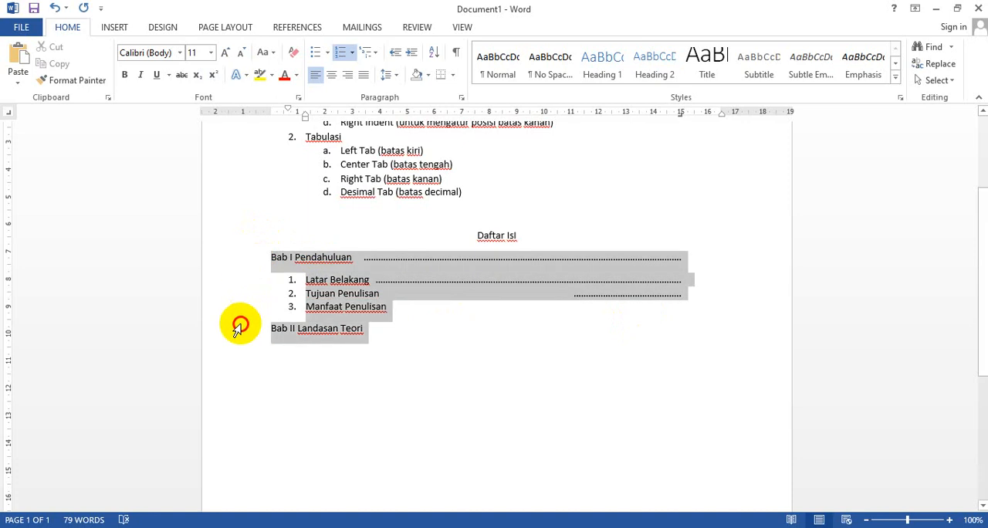
{"action": "left_click", "coordinate": [180, 52]}
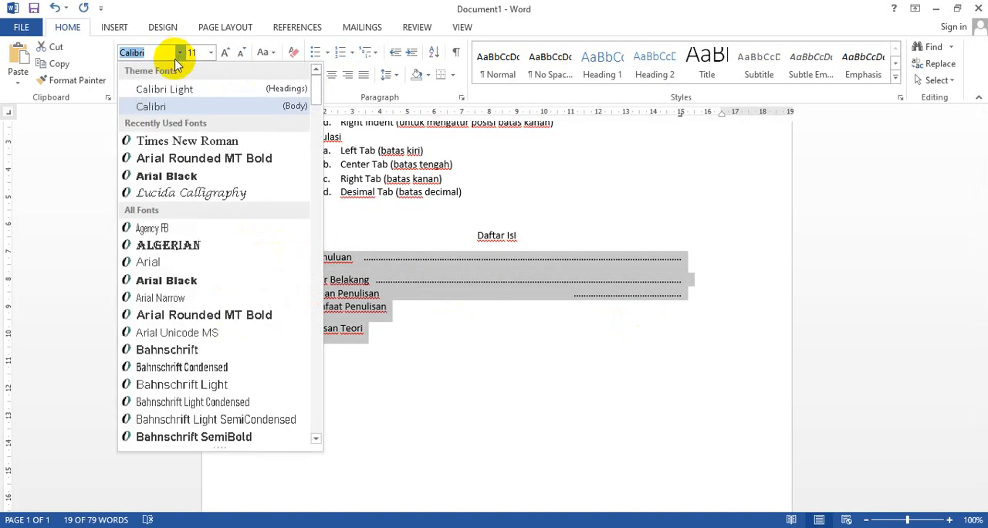
{"action": "left_click", "coordinate": [180, 141]}
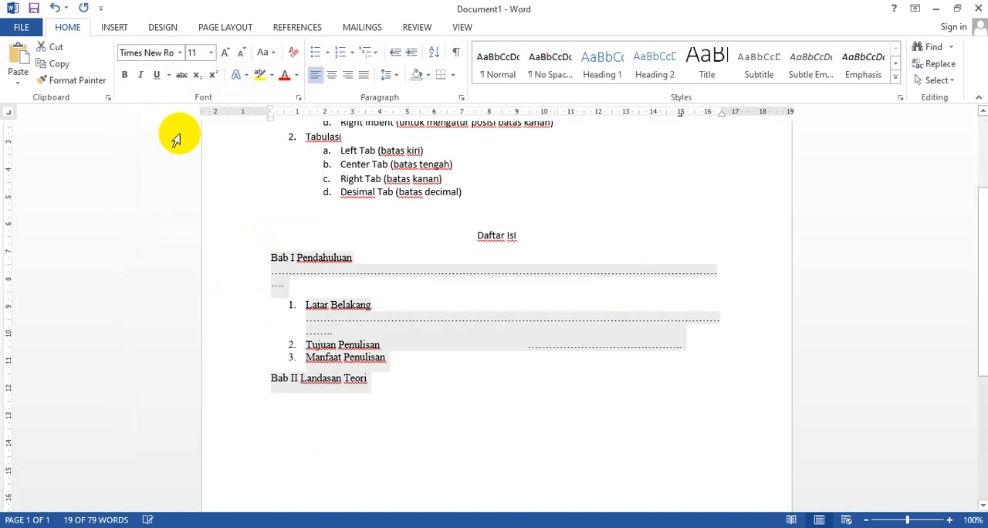
Delete the surplus dots after Bab I Pendahuluan until the row fits on the heading's own line, ending at 15 cm
{"action": "left_click", "coordinate": [299, 292]}
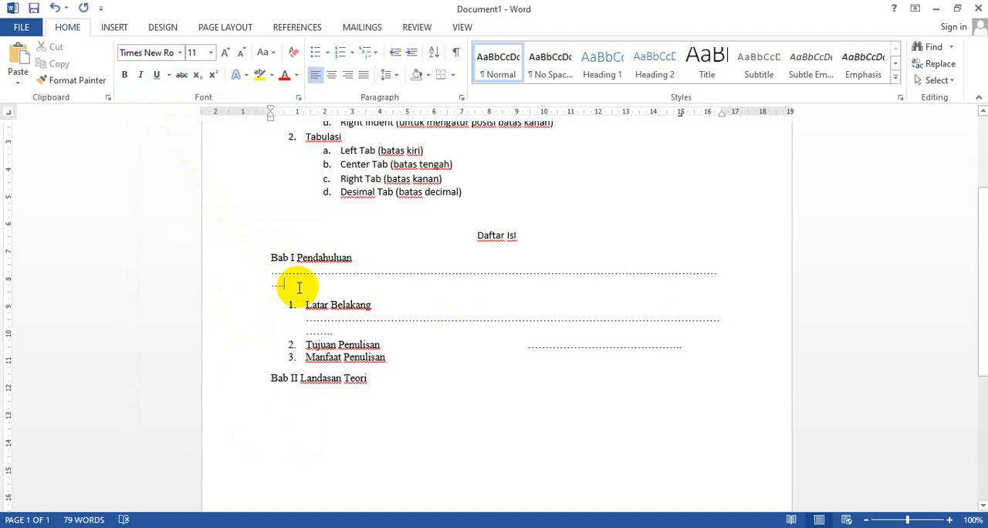
{"action": "key", "text": "BackSpace"}
{"action": "key", "text": "BackSpace"}
{"action": "key", "text": "BackSpace"}
{"action": "key", "text": "BackSpace"}
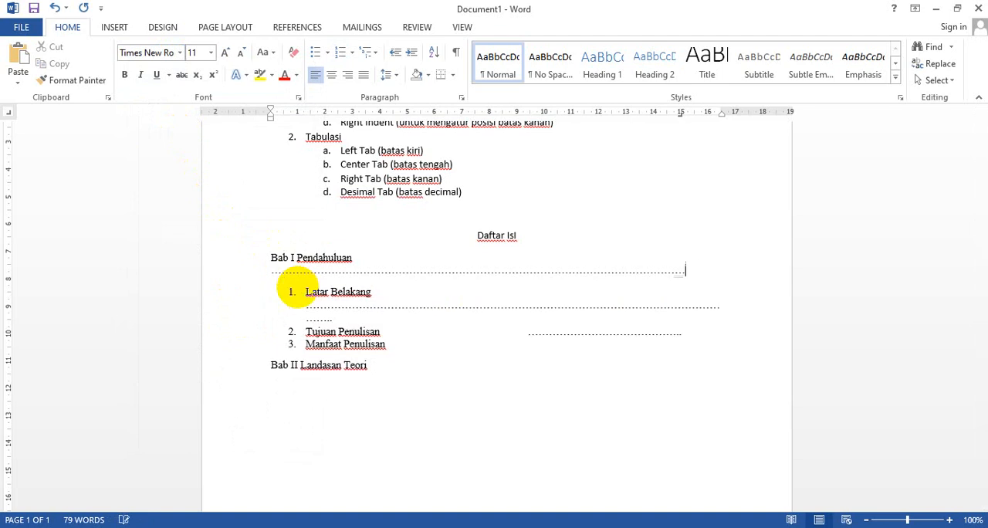
{"action": "key", "text": "BackSpace"}
{"action": "key", "text": "BackSpace"}
{"action": "key", "text": "BackSpace"}
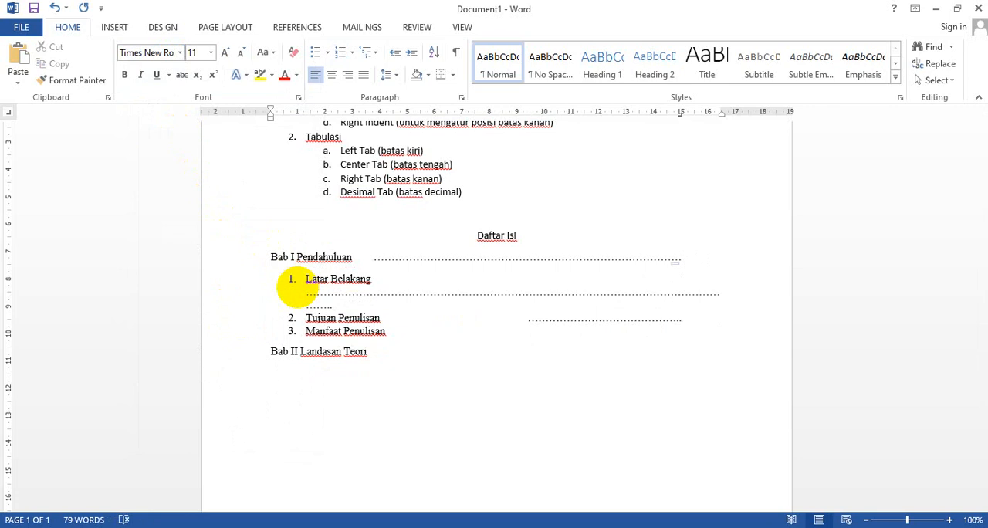
Delete the surplus dots after Latar Belakang until the row fits on the item's own line, ending at 15 cm
{"action": "left_click_drag", "start_coordinate": [397, 292], "coordinate": [307, 294]}
{"action": "key", "text": "BackSpace"}
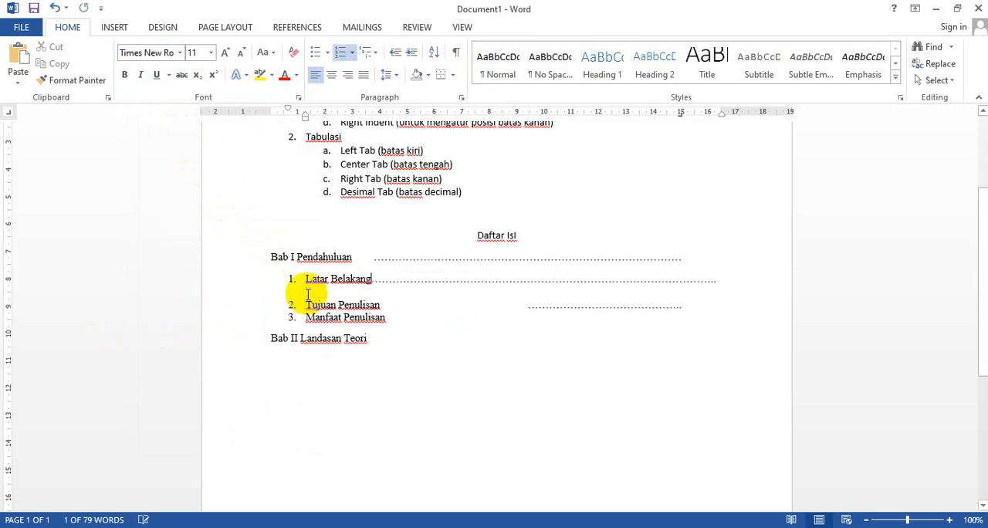
{"action": "left_click_drag", "start_coordinate": [402, 276], "coordinate": [378, 278]}
{"action": "key", "text": "BackSpace"}
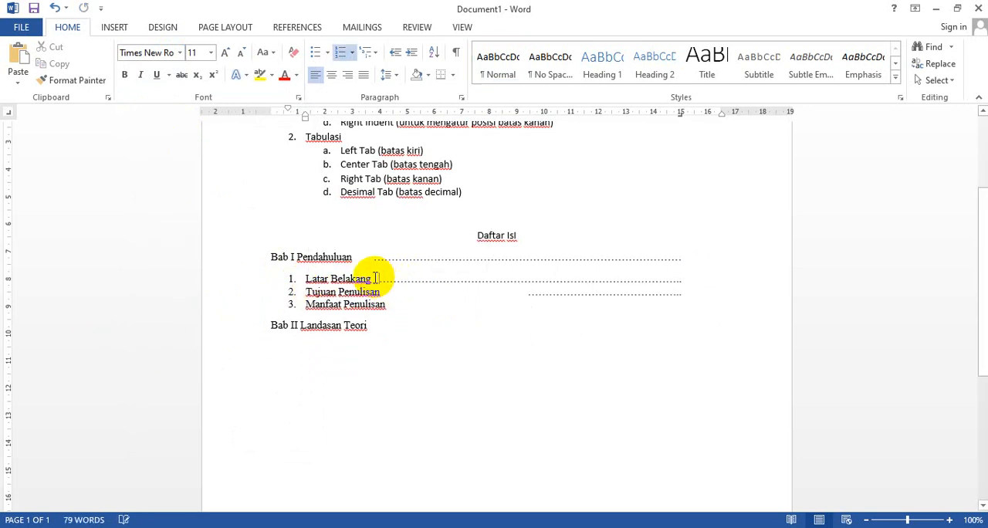
{"action": "left_click", "coordinate": [400, 278]}
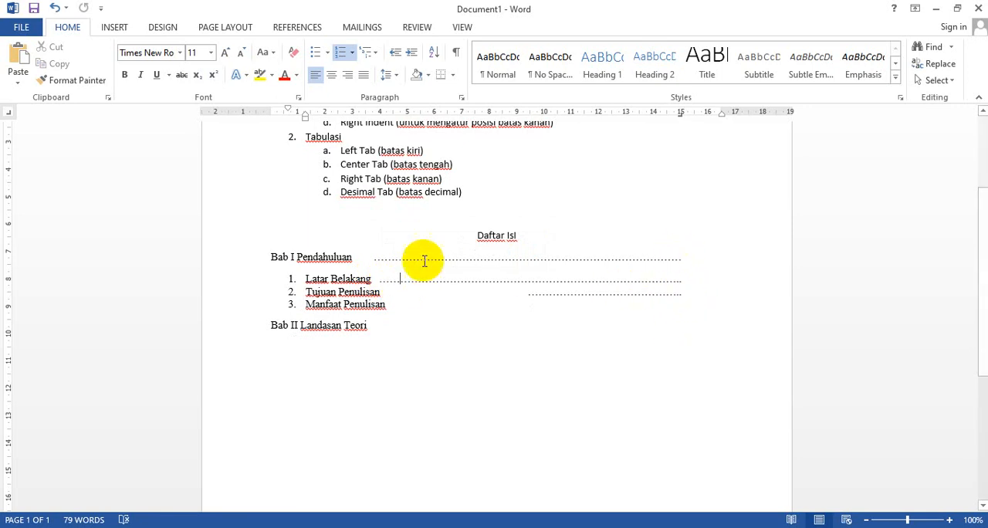
Delete the typed dots after Bab I Pendahuluan, Latar Belakang and Tujuan Penulisan
{"action": "left_click_drag", "start_coordinate": [373, 258], "coordinate": [420, 278]}
{"action": "key", "text": "Delete"}
{"action": "key", "text": "Delete"}
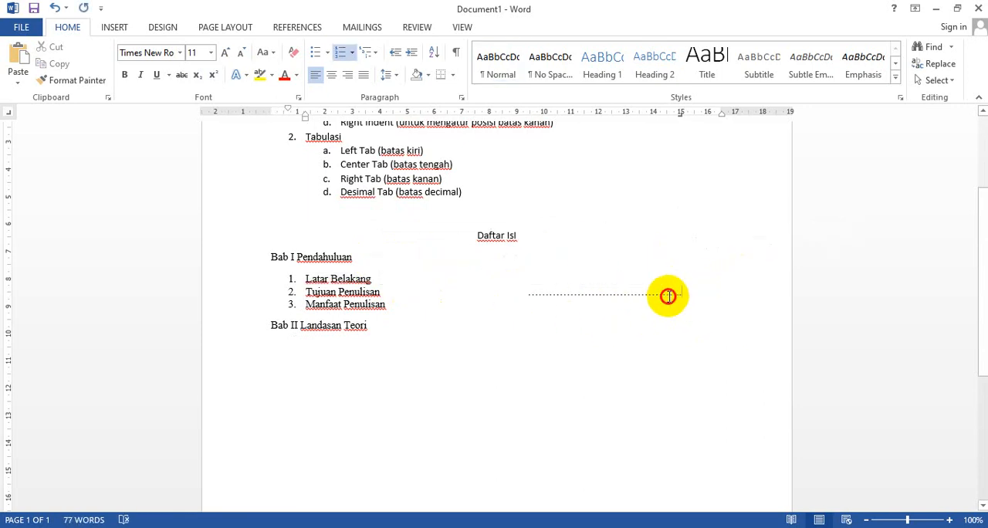
{"action": "left_click_drag", "start_coordinate": [681, 292], "coordinate": [520, 290]}
{"action": "key", "text": "Delete"}
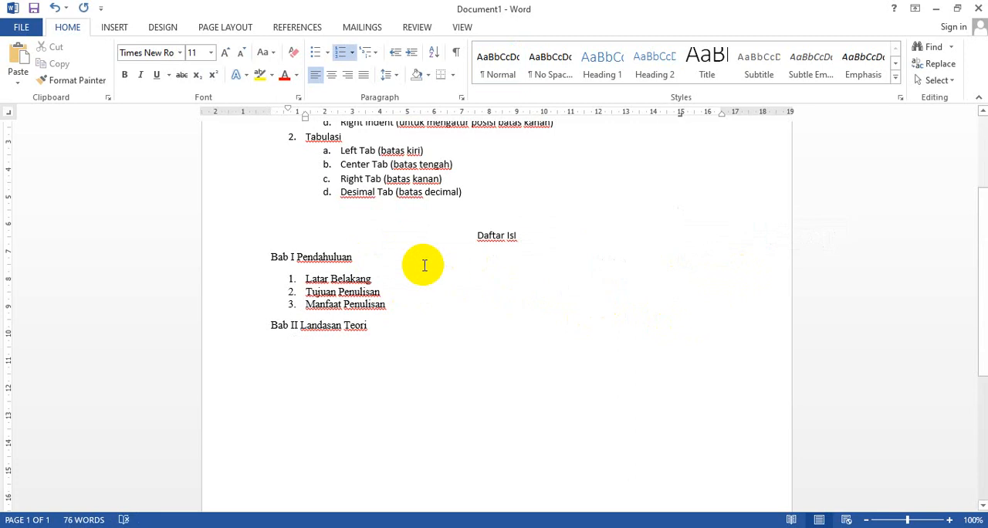
Give the Bab I Pendahuluan line a 15 cm right tab with dotted leader 2 and a 16 cm right tab without leader
{"action": "left_click", "coordinate": [390, 255]}
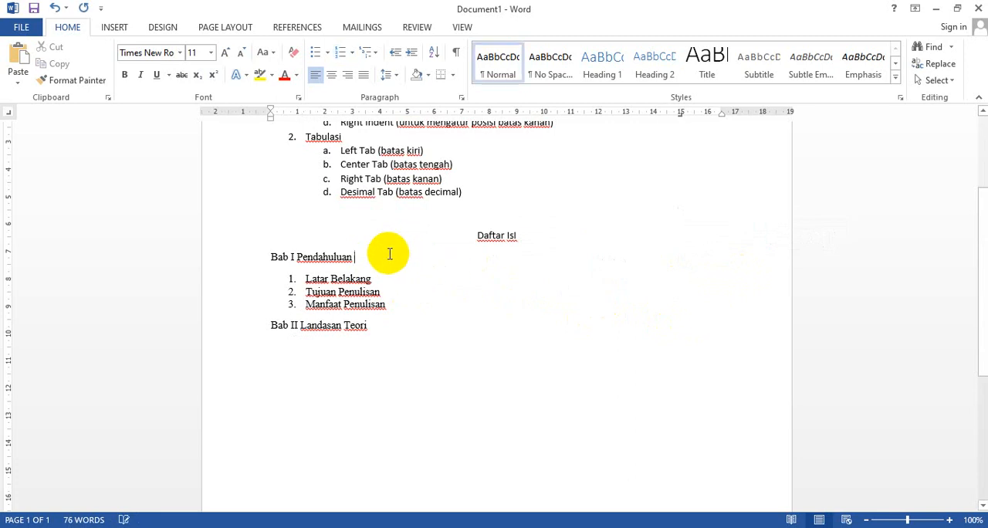
{"action": "double_click", "coordinate": [680, 115]}
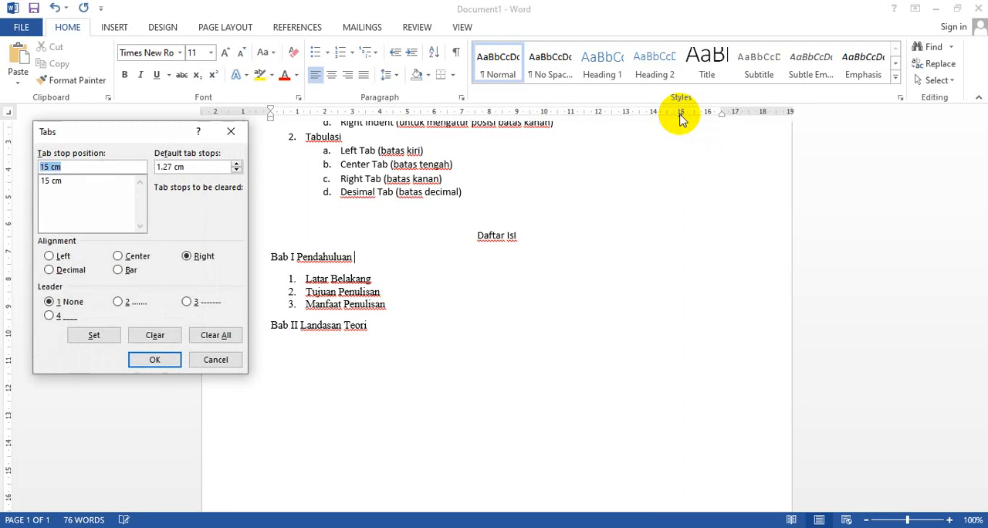
{"action": "left_click_drag", "start_coordinate": [161, 138], "coordinate": [626, 146]}
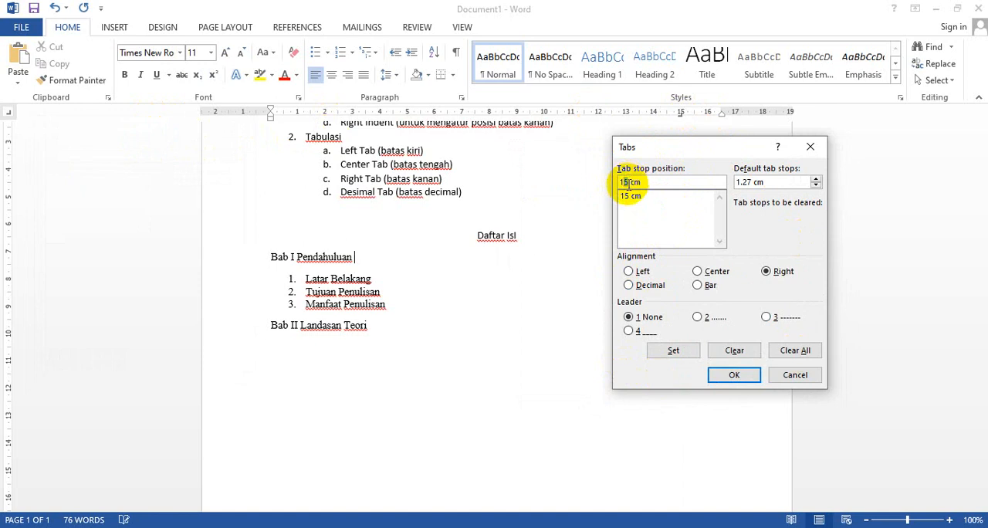
{"action": "type", "text": "6"}
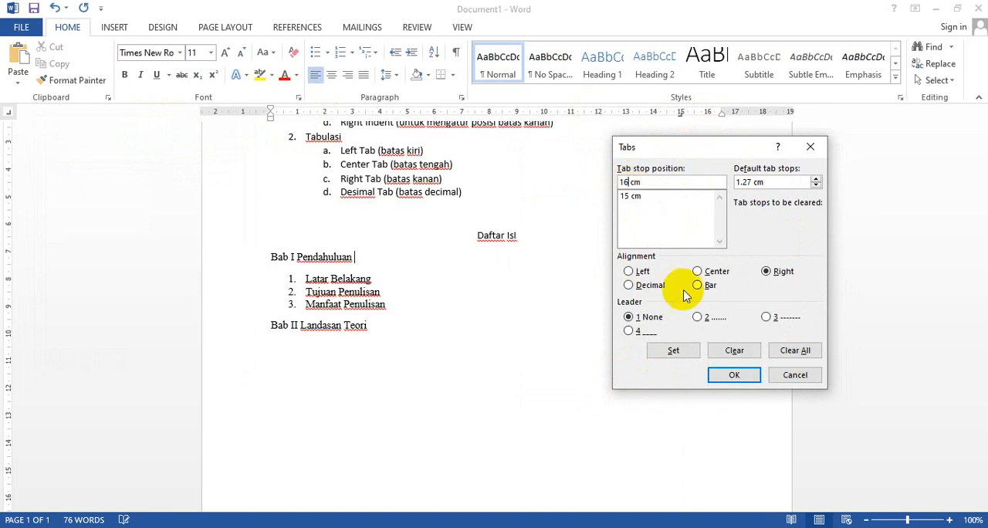
{"action": "left_click", "coordinate": [674, 349]}
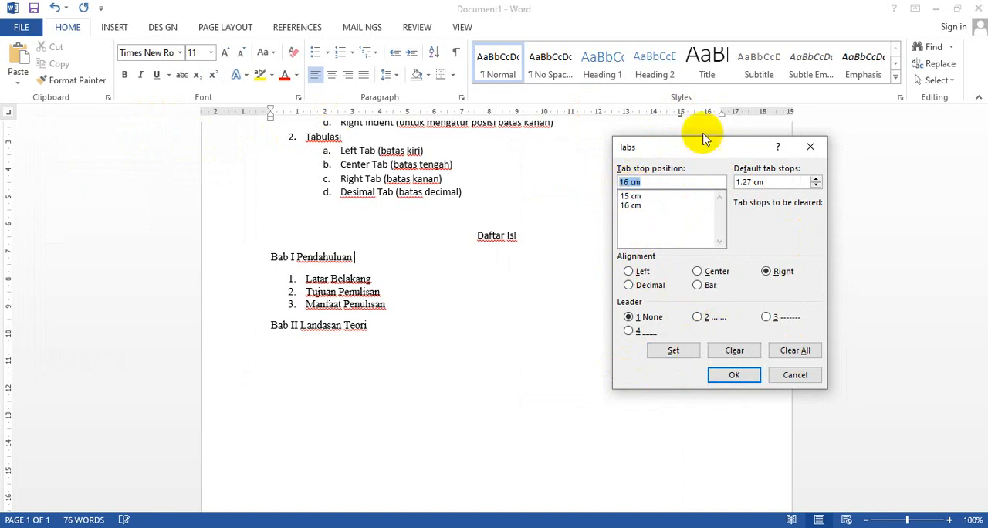
{"action": "left_click", "coordinate": [632, 197]}
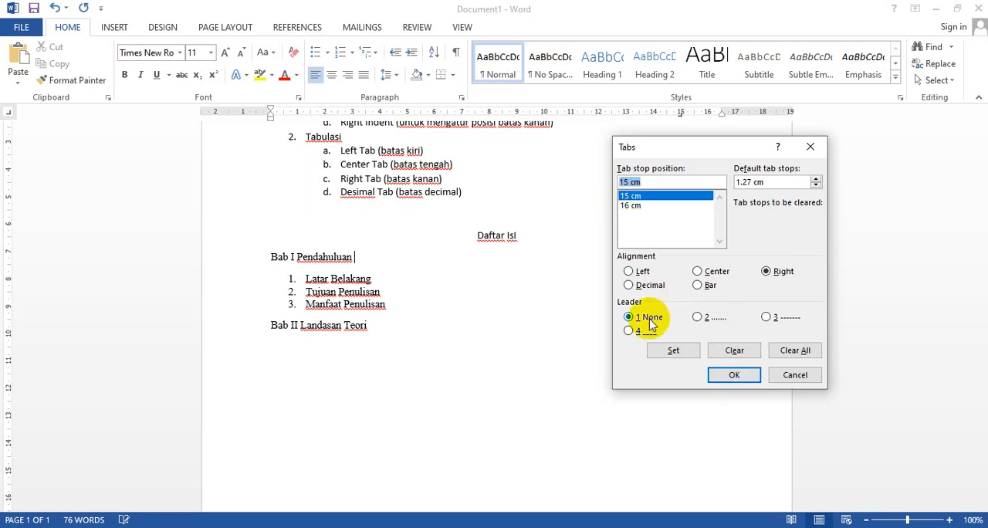
{"action": "left_click", "coordinate": [691, 353]}
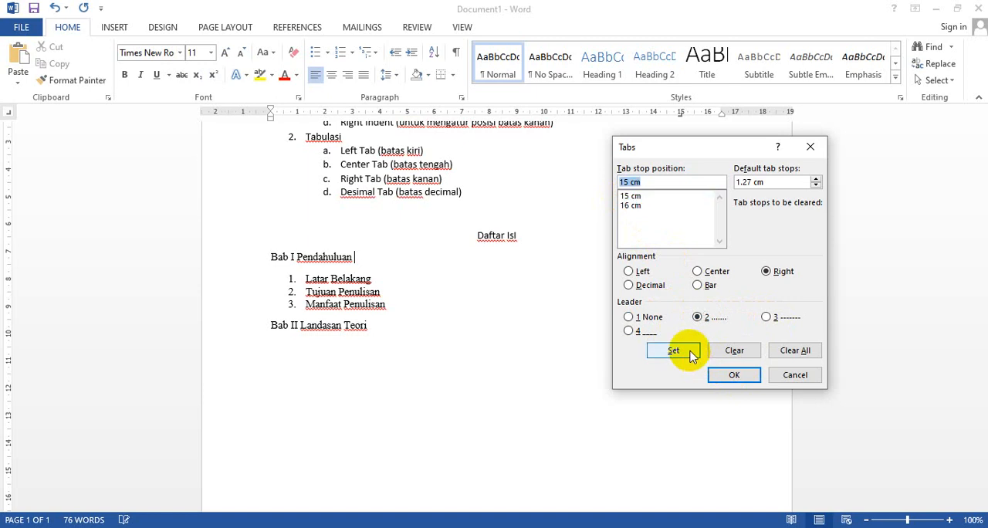
{"action": "left_click", "coordinate": [733, 376]}
Add a tab after Latar Belakang, and set a 15 cm left tab stop with dotted leader 2 for all lines through Bab II Landasan Teori
{"action": "left_click", "coordinate": [427, 280]}
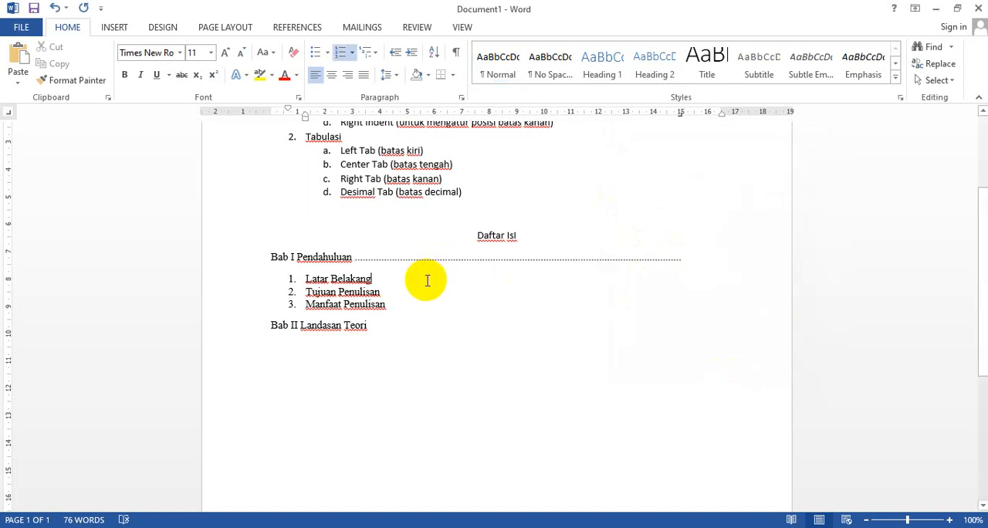
{"action": "key", "text": "Tab"}
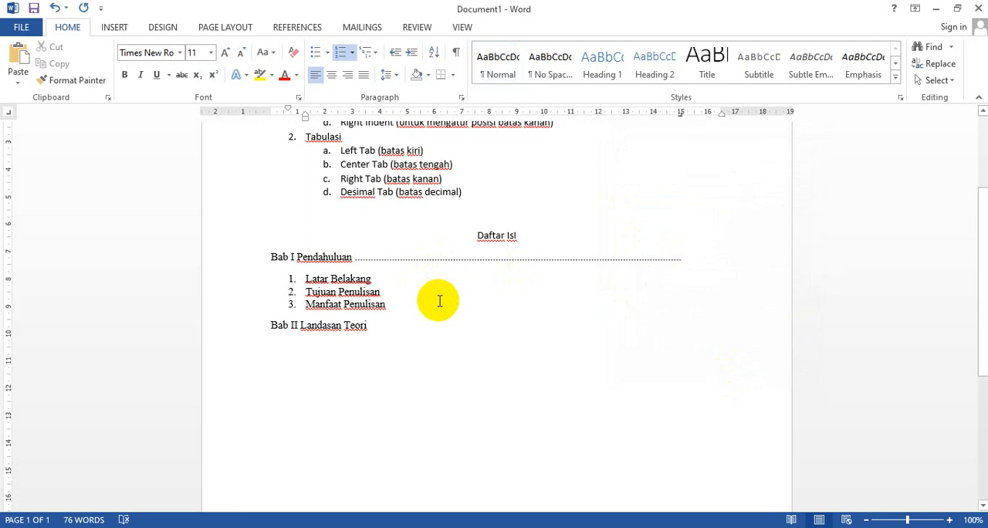
{"action": "left_click_drag", "start_coordinate": [247, 258], "coordinate": [243, 327]}
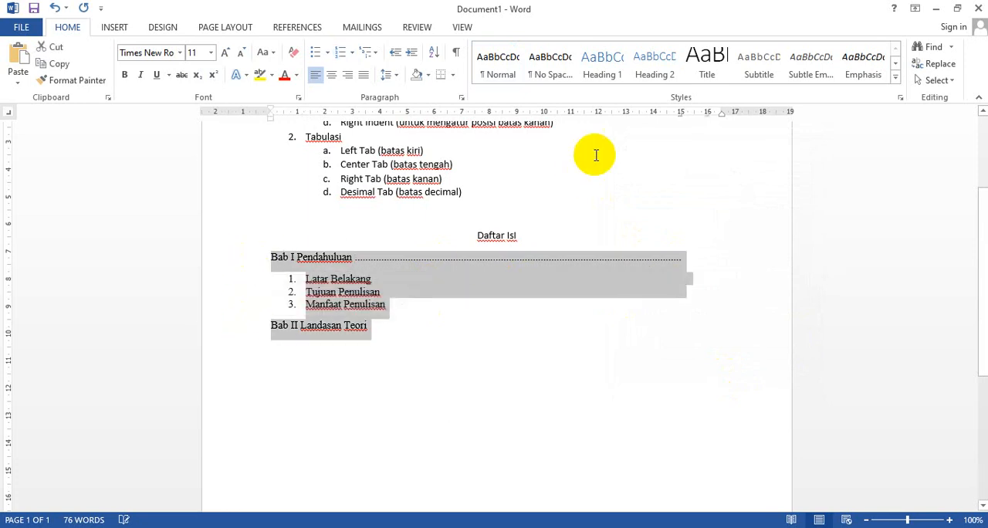
{"action": "double_click", "coordinate": [681, 116]}
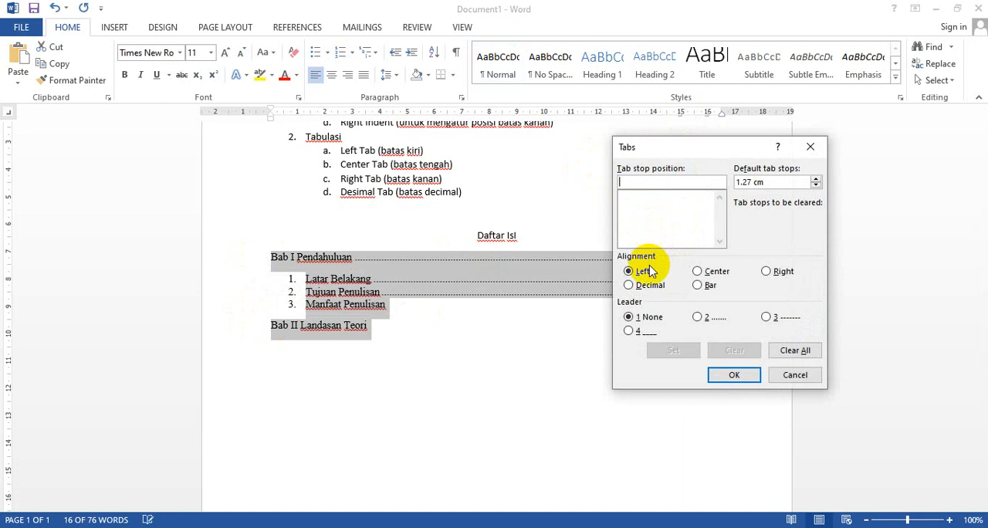
{"action": "left_click", "coordinate": [659, 188]}
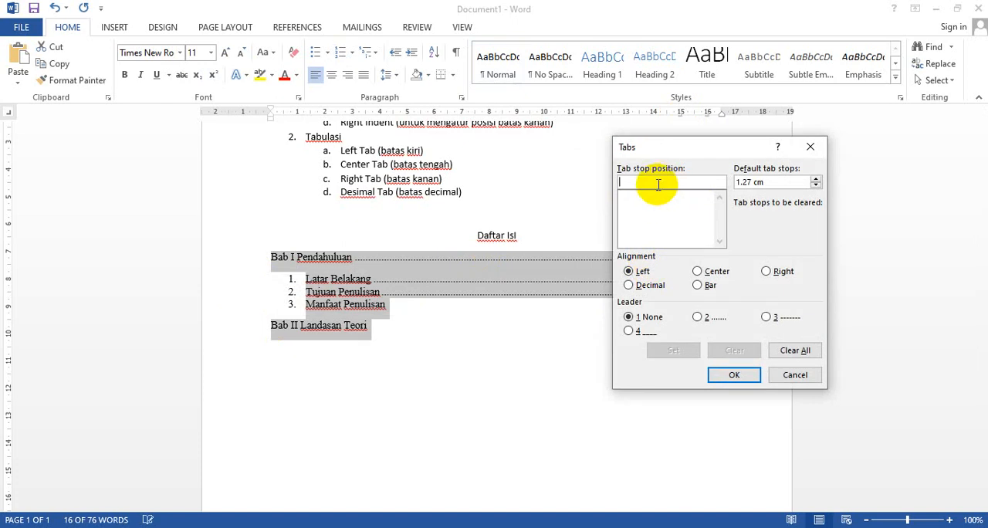
{"action": "type", "text": "15"}
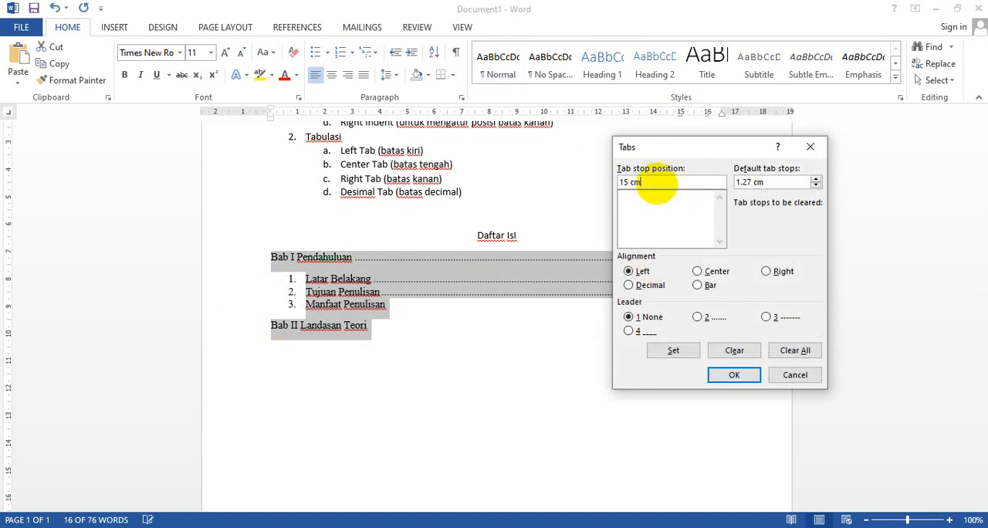
{"action": "type", "text": " cm"}
{"action": "left_click", "coordinate": [697, 317]}
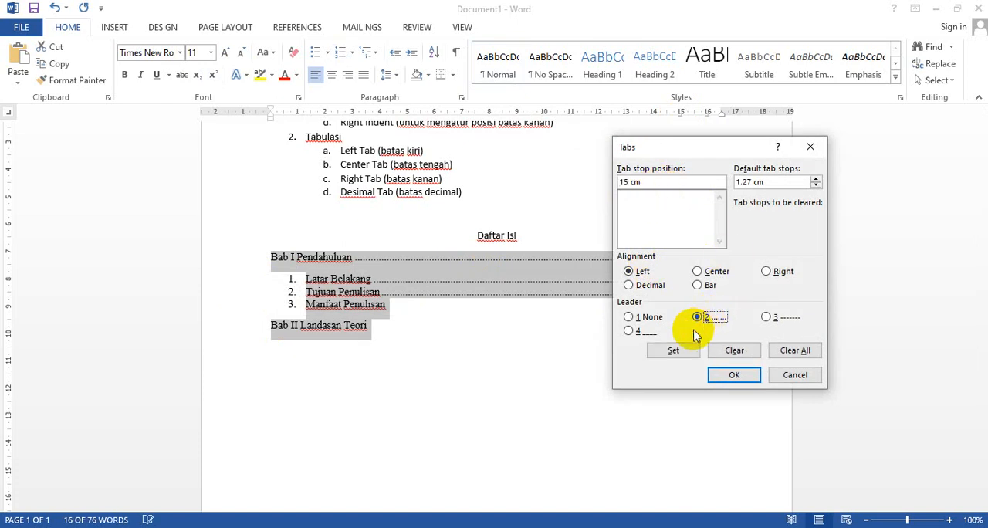
{"action": "left_click", "coordinate": [686, 353]}
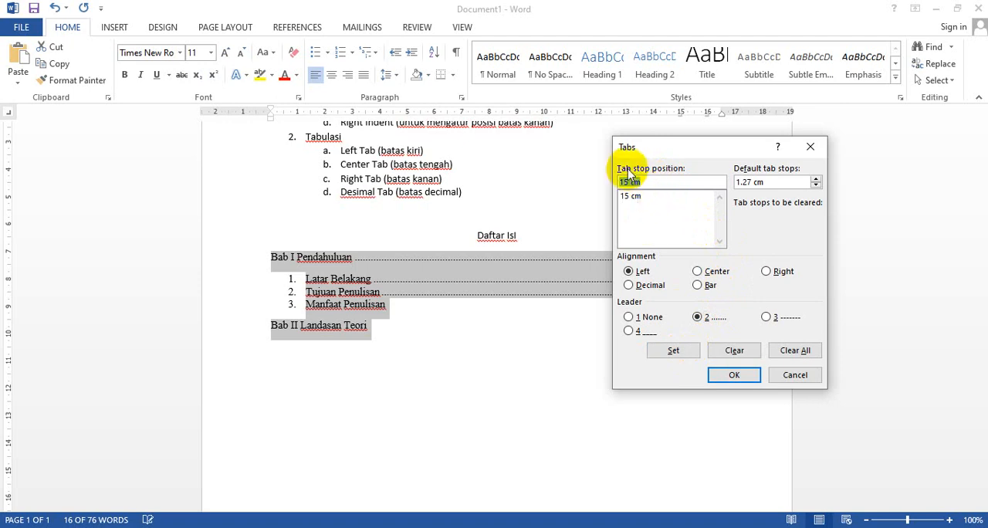
Add a left tab stop at 16 cm without leader to the selected Daftar Isi lines and apply the tab settings
{"action": "left_click", "coordinate": [625, 181]}
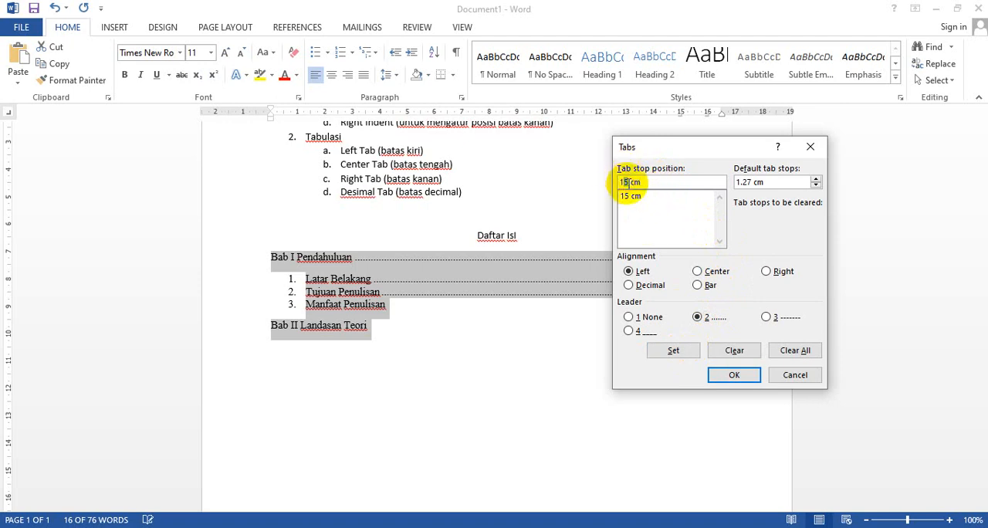
{"action": "key", "text": "BackSpace"}
{"action": "type", "text": "6"}
{"action": "left_click", "coordinate": [630, 318]}
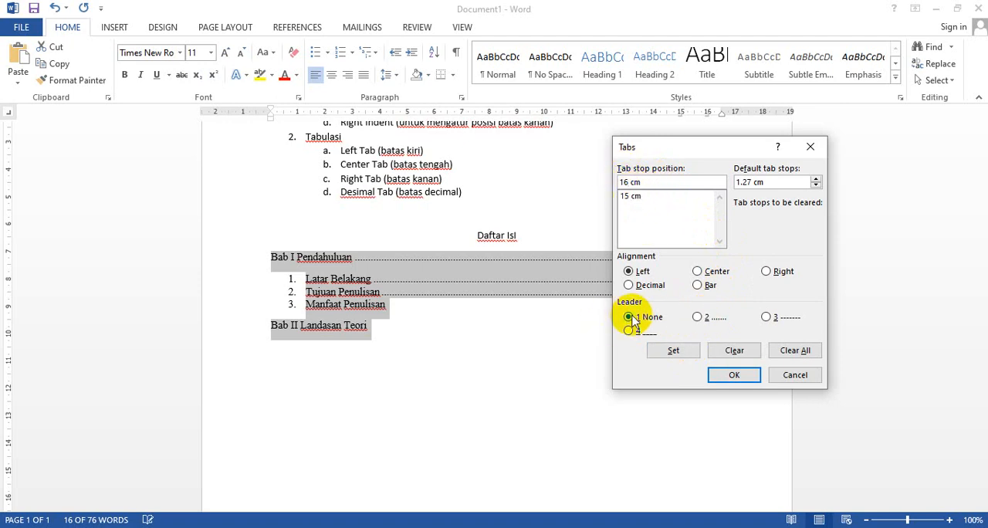
{"action": "left_click", "coordinate": [674, 351]}
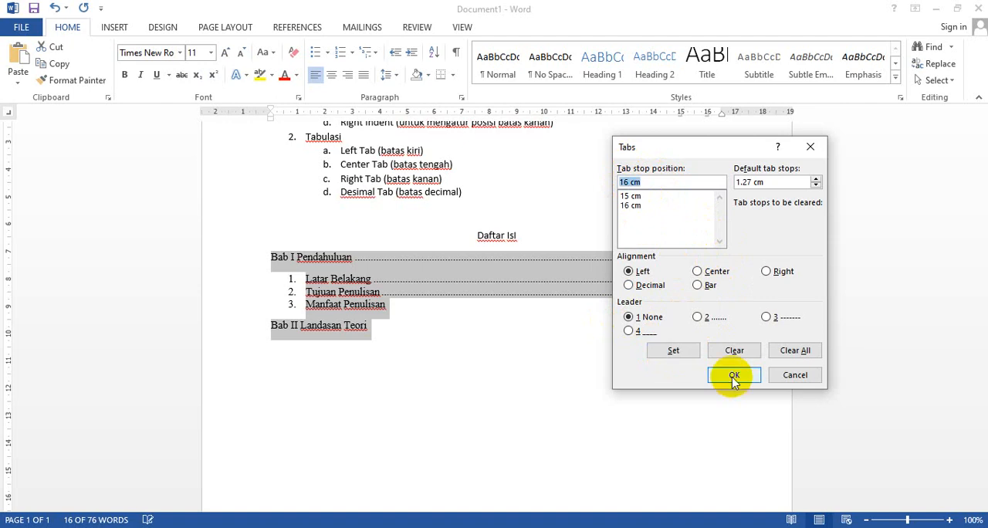
{"action": "left_click", "coordinate": [733, 377]}
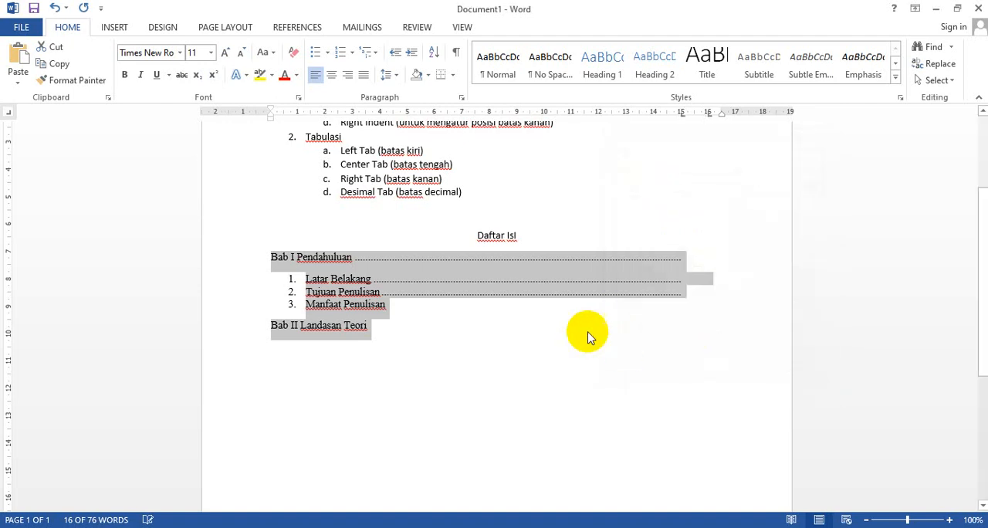
Change the selected lines' 15 cm and 16 cm tab stops to right alignment, and insert a tab after Manfaat Penulisan
{"action": "double_click", "coordinate": [683, 114]}
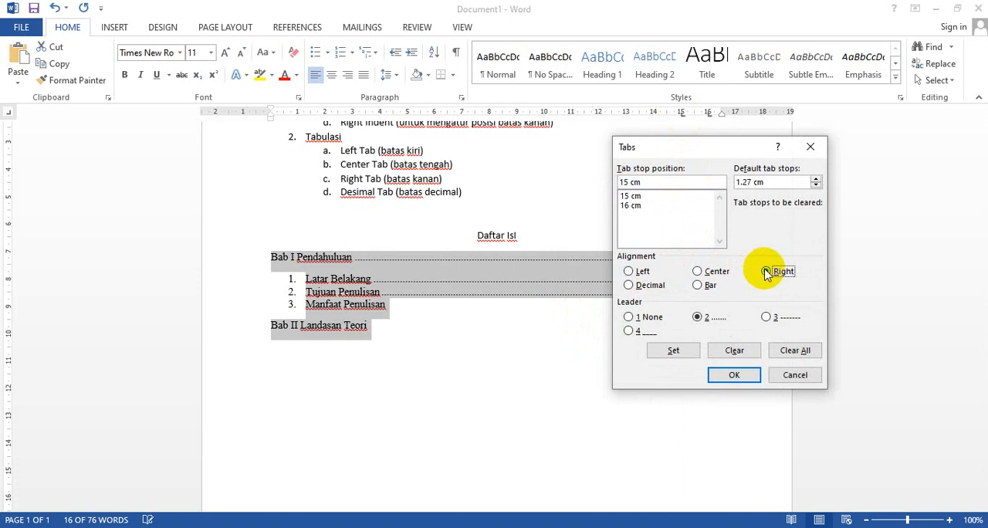
{"action": "left_click", "coordinate": [732, 375]}
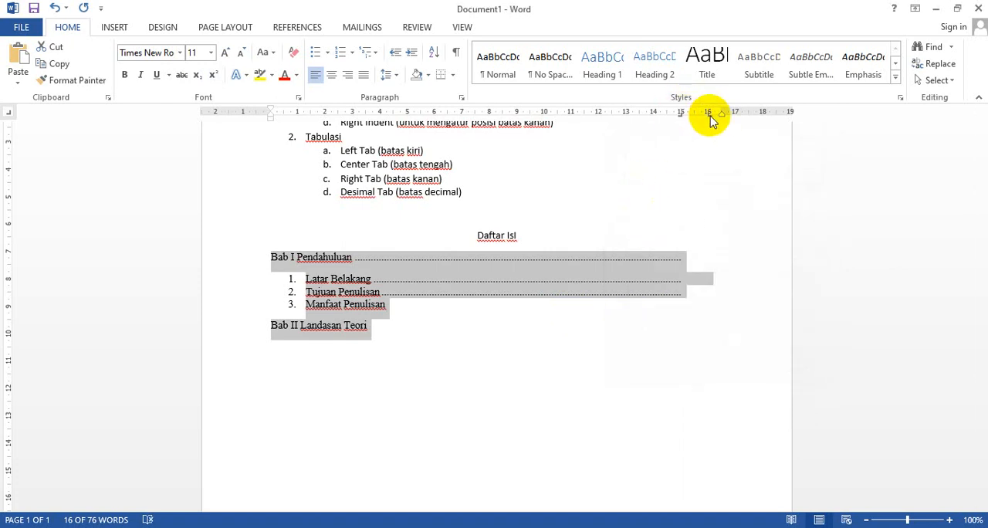
{"action": "double_click", "coordinate": [707, 115]}
{"action": "left_click", "coordinate": [633, 202]}
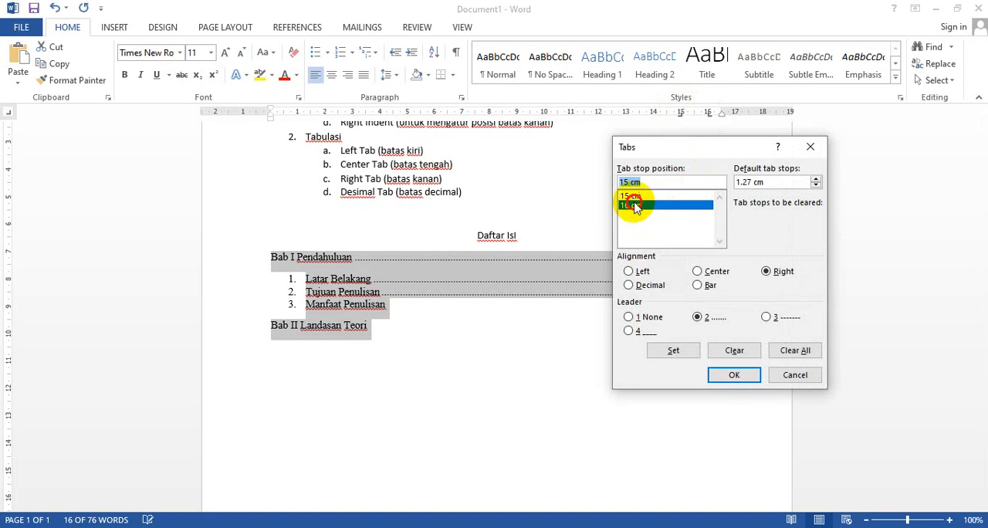
{"action": "left_click", "coordinate": [768, 271]}
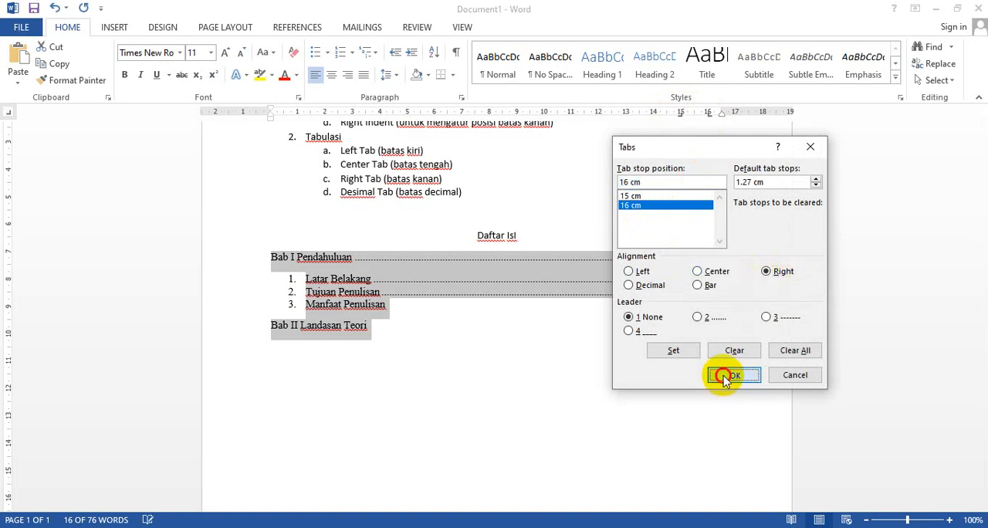
{"action": "left_click", "coordinate": [726, 376]}
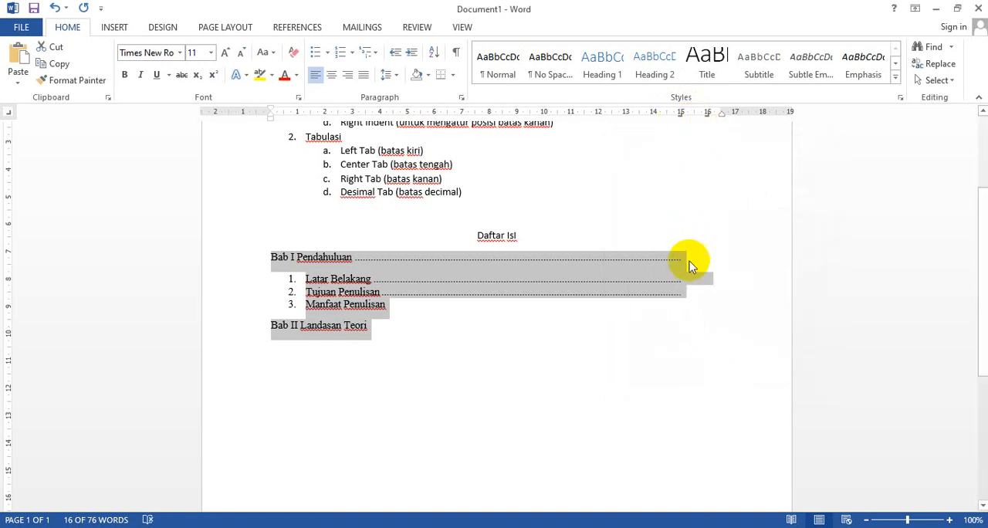
{"action": "left_click", "coordinate": [502, 312]}
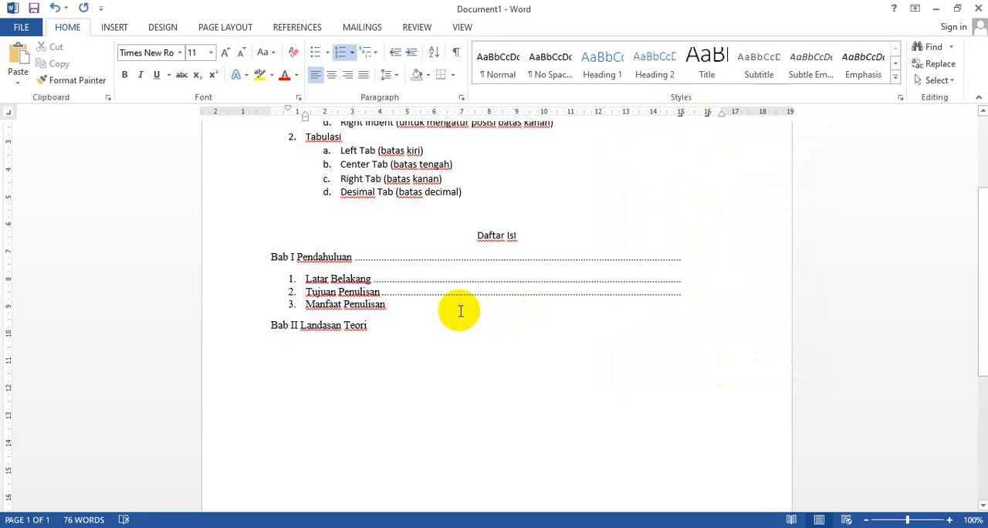
{"action": "key", "text": "Tab"}
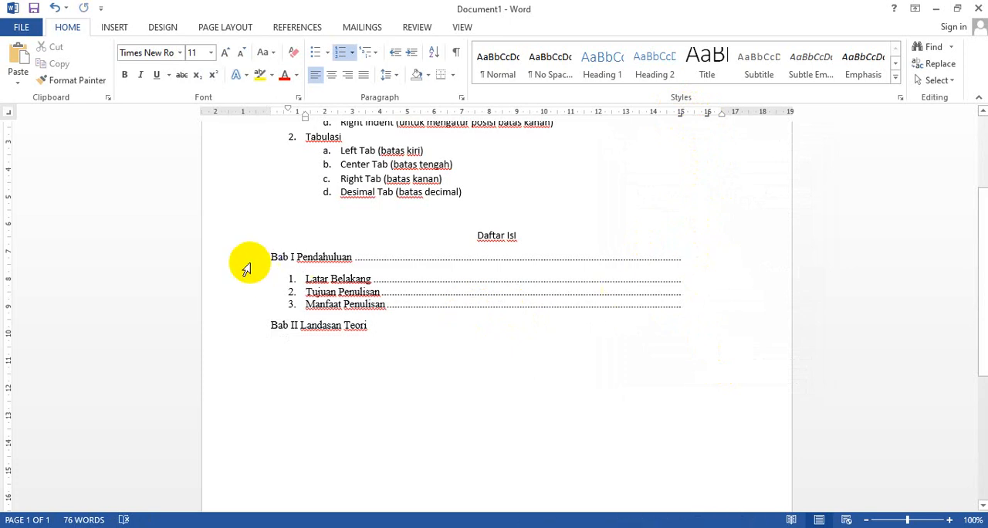
Set the font of the lines from Bab I Pendahuluan to Bab II Landasan Teori to Arial Rounded MT Bold
{"action": "left_click_drag", "start_coordinate": [243, 257], "coordinate": [231, 331]}
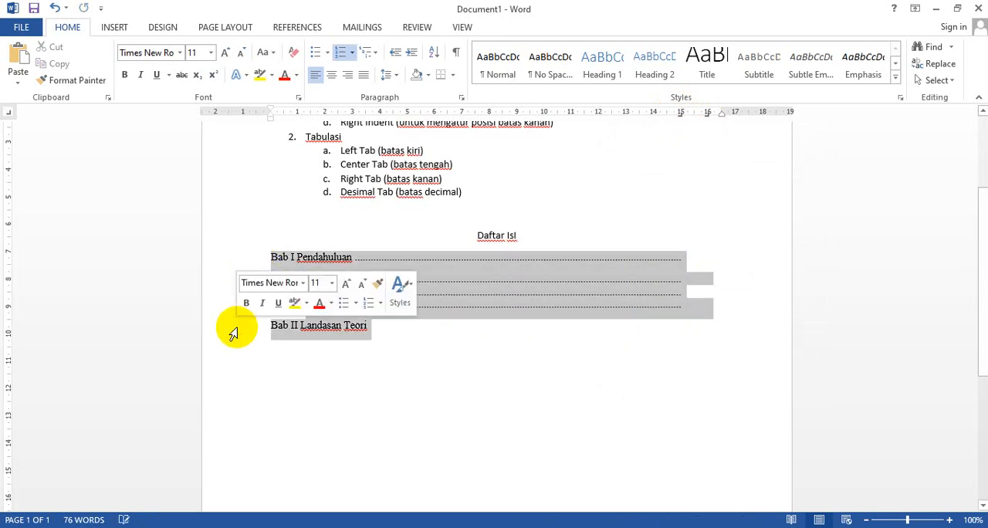
{"action": "left_click", "coordinate": [180, 54]}
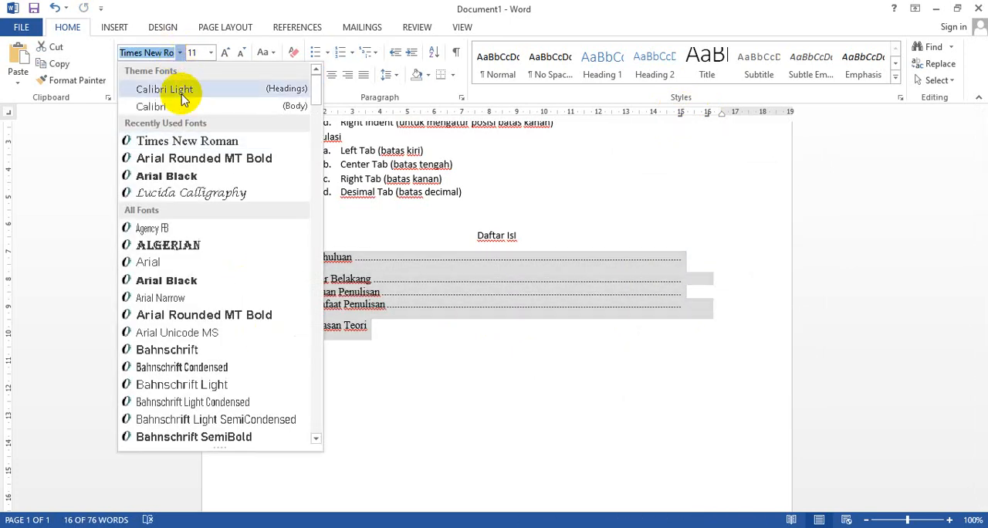
{"action": "left_click", "coordinate": [173, 160]}
{"action": "left_click", "coordinate": [180, 52]}
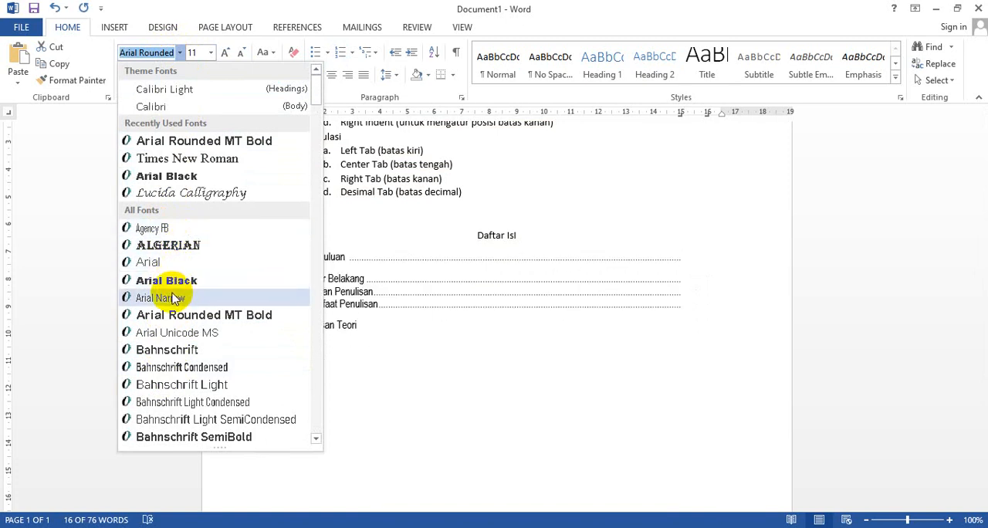
{"action": "key", "text": "Escape"}
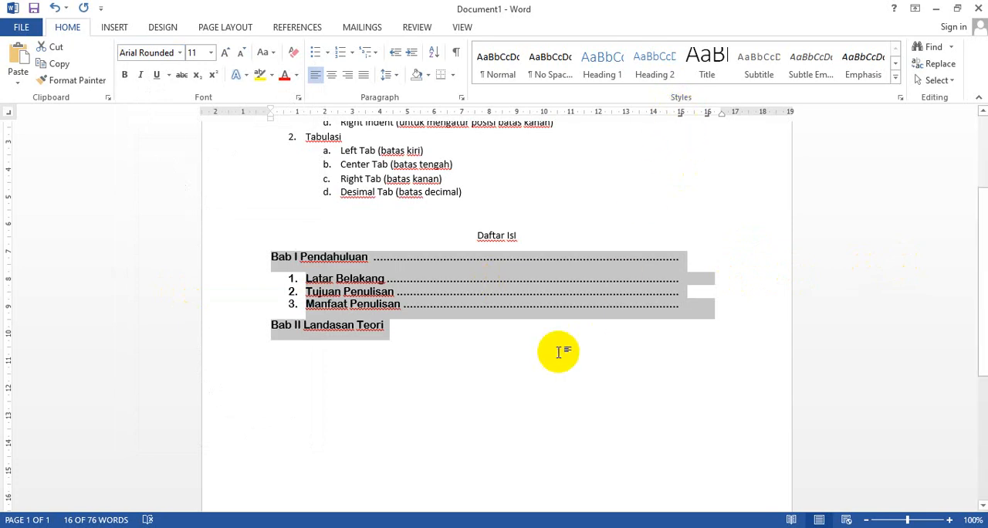
Delete the Daftar Isi heading with all its lines, and remove the remaining tab stops from the empty line
{"action": "left_click", "coordinate": [451, 338]}
{"action": "left_click", "coordinate": [271, 267]}
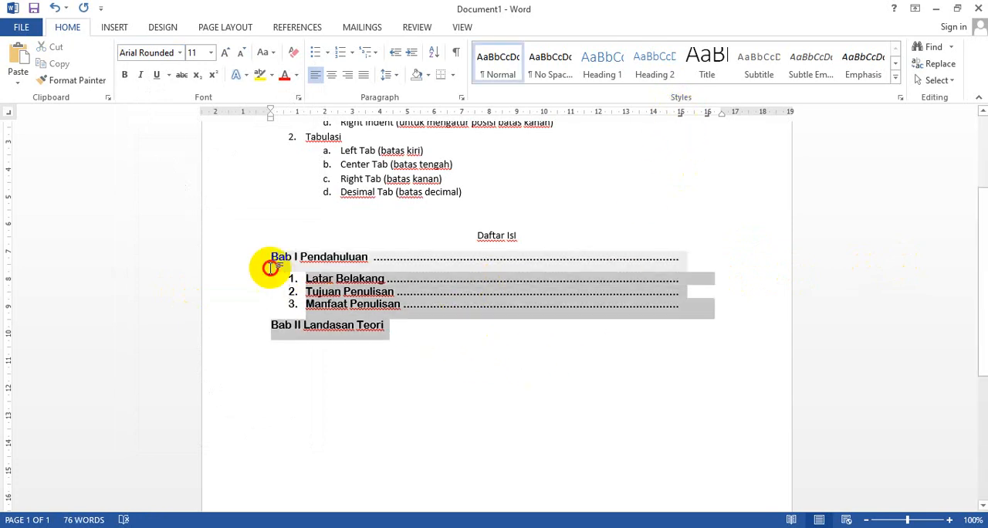
{"action": "left_click_drag", "start_coordinate": [270, 267], "coordinate": [258, 244]}
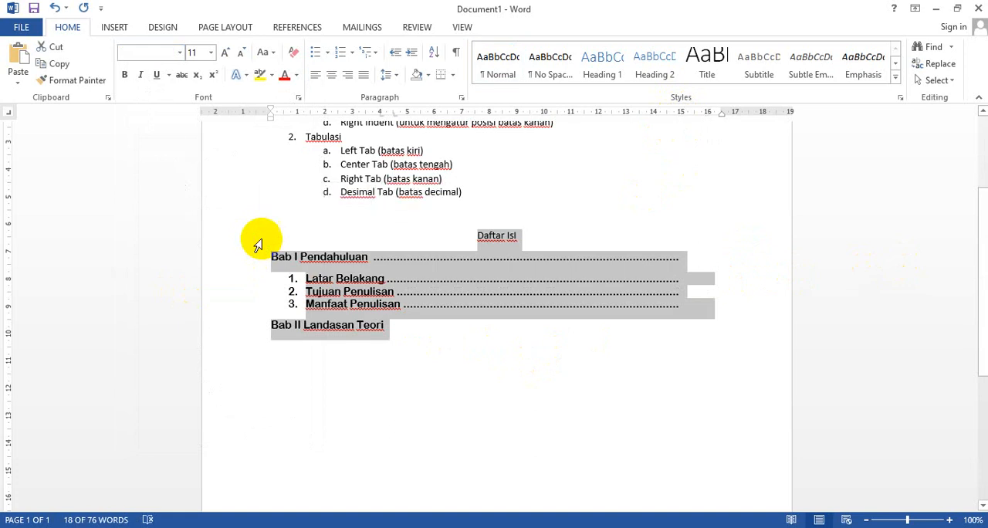
{"action": "key", "text": "Delete"}
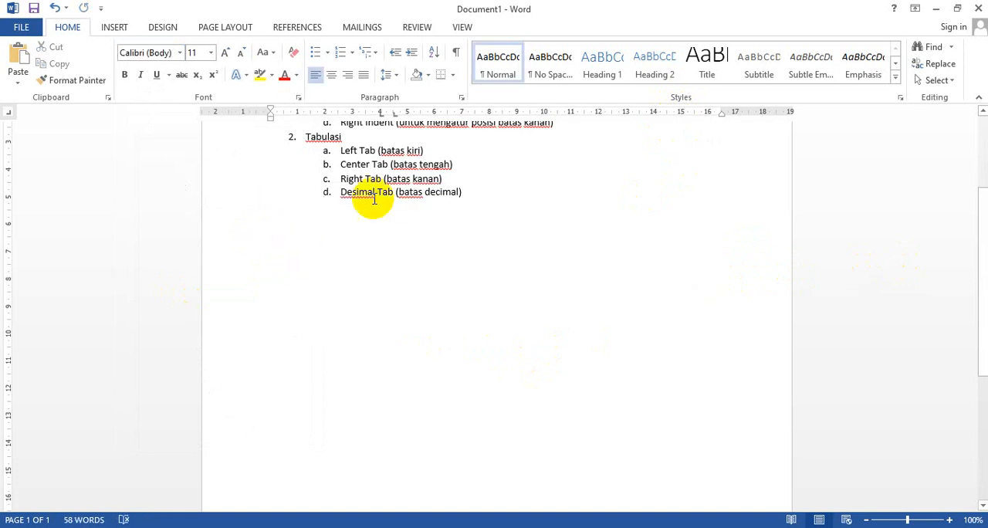
{"action": "left_click", "coordinate": [394, 116]}
{"action": "left_click_drag", "start_coordinate": [395, 117], "coordinate": [325, 141]}
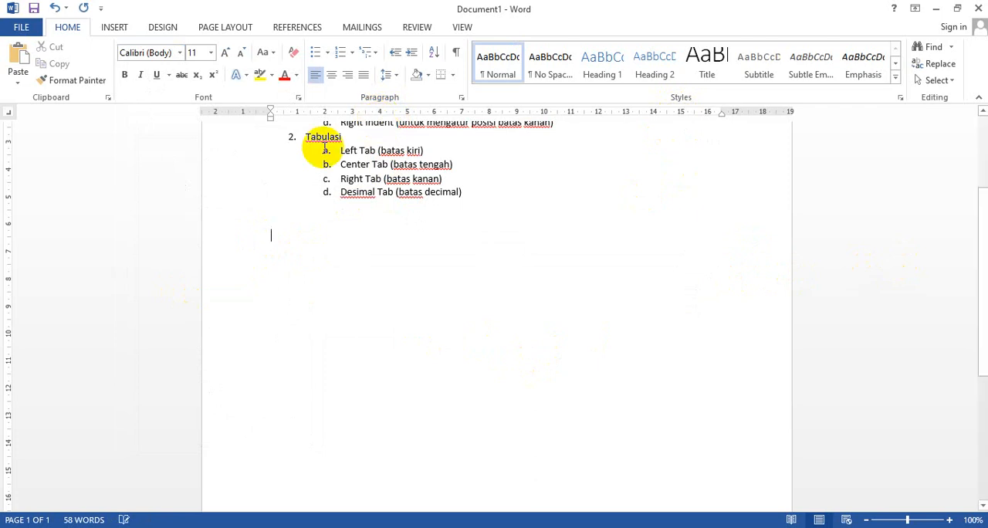
Set a decimal tab stop at 9 cm on the empty line below the Tabulasi list
{"action": "left_click", "coordinate": [10, 115]}
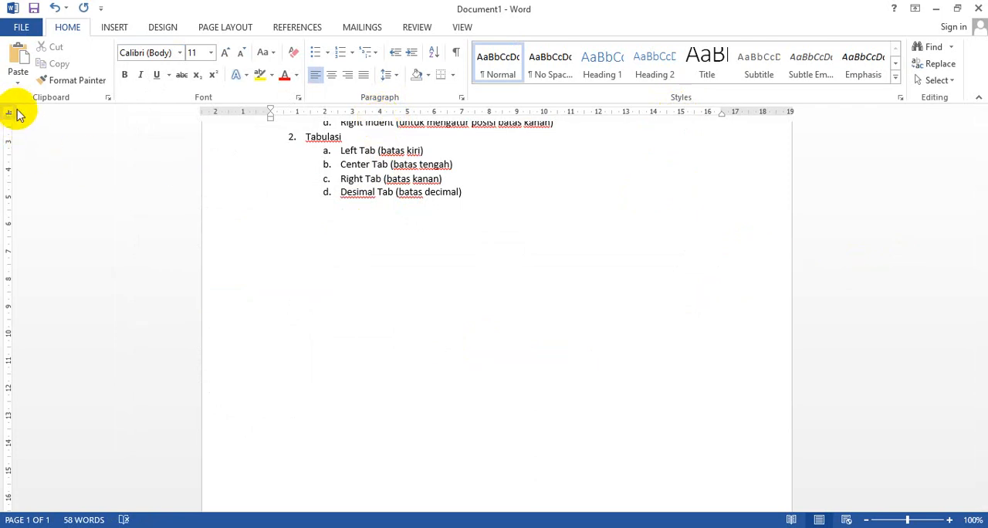
{"action": "left_click", "coordinate": [10, 115]}
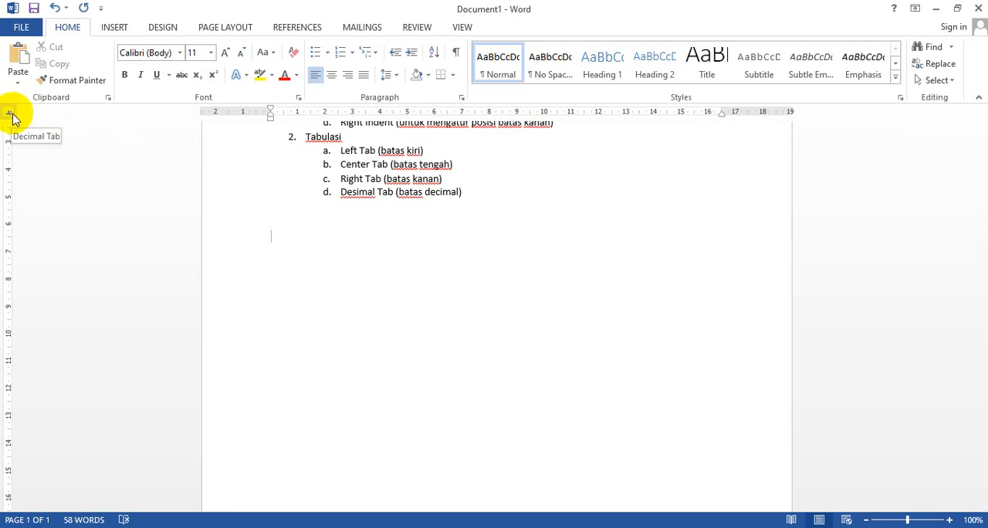
{"action": "left_click", "coordinate": [517, 112]}
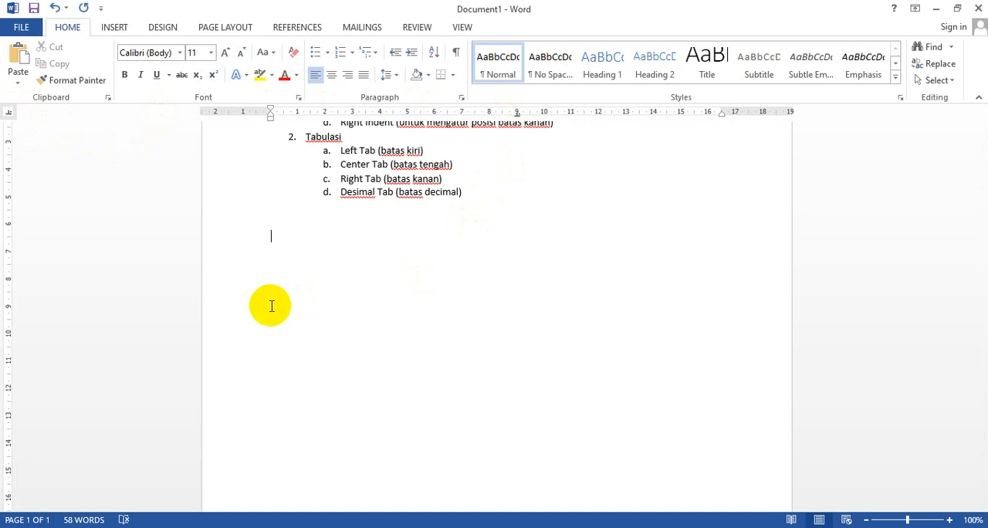
Enter 100.25, 2000.5, 10000000, 12.79 and 0.99993 on separate lines, each aligned to the decimal tab stop
{"action": "key", "text": "Tab"}
{"action": "type", "text": "100.25"}
{"action": "key", "text": "Return"}
{"action": "type", "text": "2000"}
{"action": "type", "text": ".5 "}
{"action": "type", "text": "10000"}
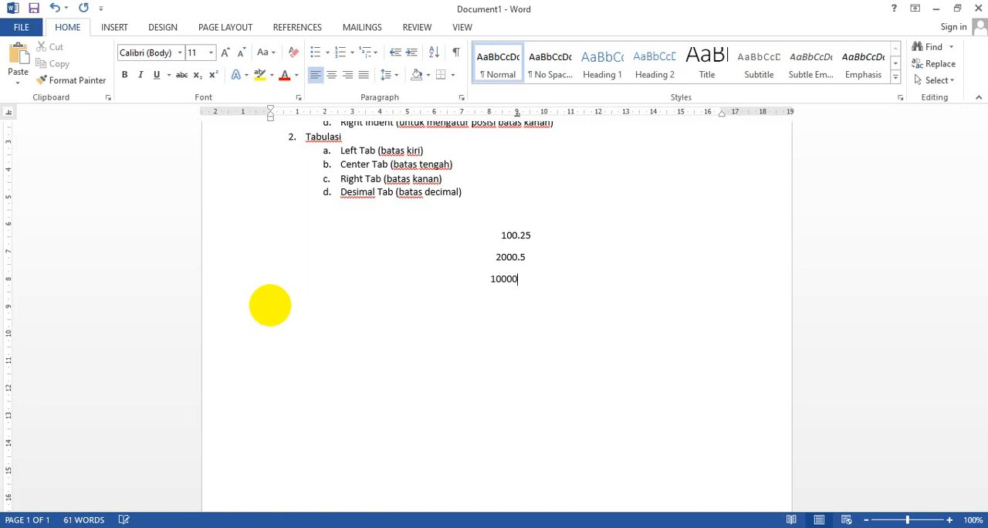
{"action": "type", "text": "000 1"}
{"action": "type", "text": "2."}
{"action": "type", "text": "79 "}
{"action": "type", "text": "0."}
{"action": "type", "text": "9999"}
{"action": "type", "text": "3"}
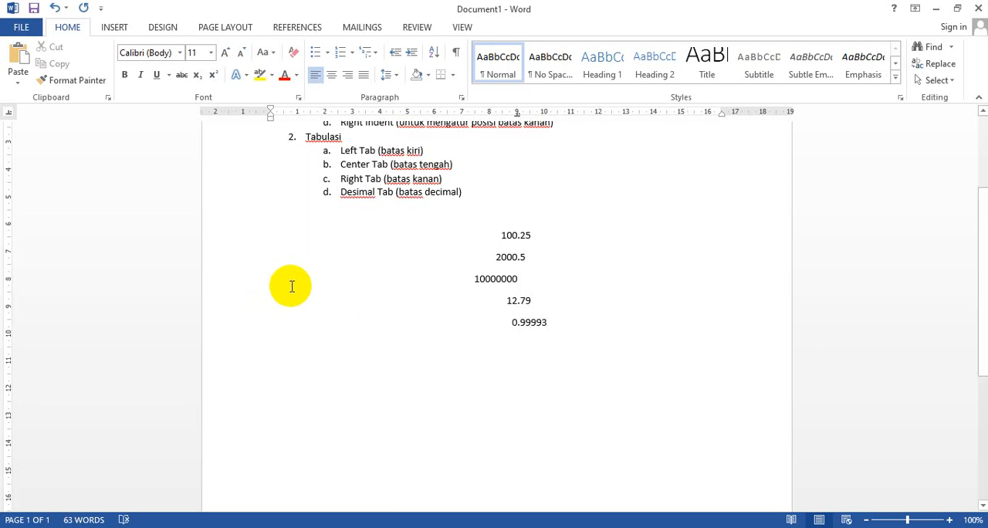
Select the five numbers and examine how they align with the 9 cm decimal tab stop
{"action": "left_click_drag", "start_coordinate": [498, 234], "coordinate": [559, 320]}
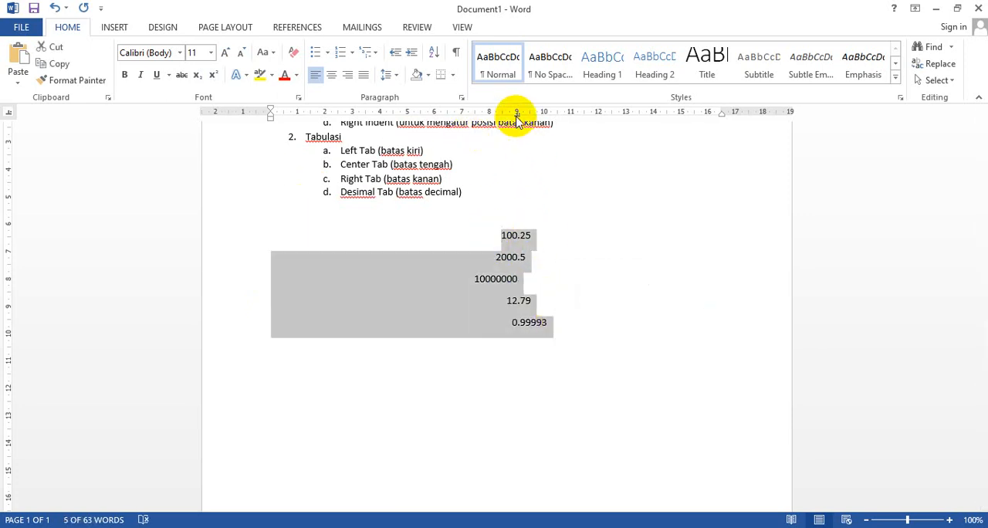
{"action": "left_click_drag", "start_coordinate": [516, 115], "coordinate": [517, 120]}
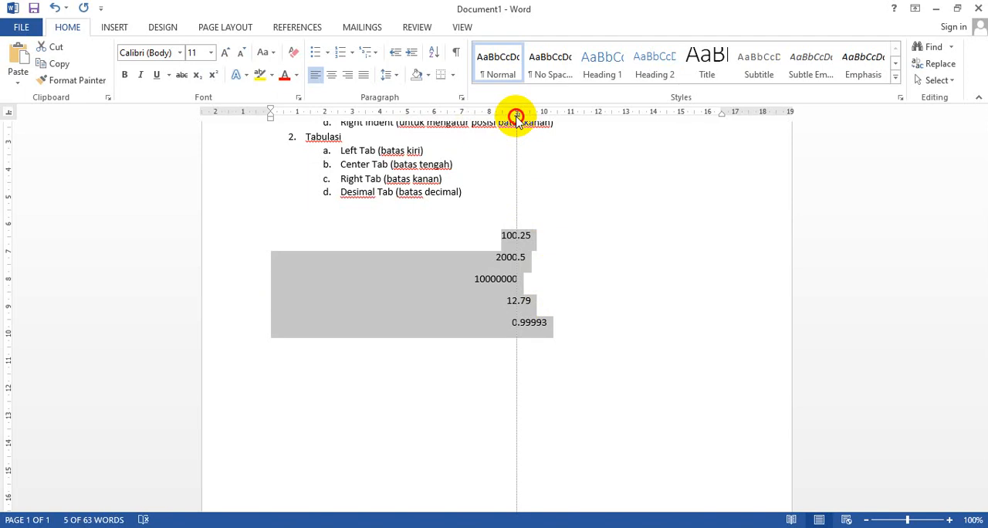
{"action": "left_click_drag", "start_coordinate": [516, 116], "coordinate": [515, 116]}
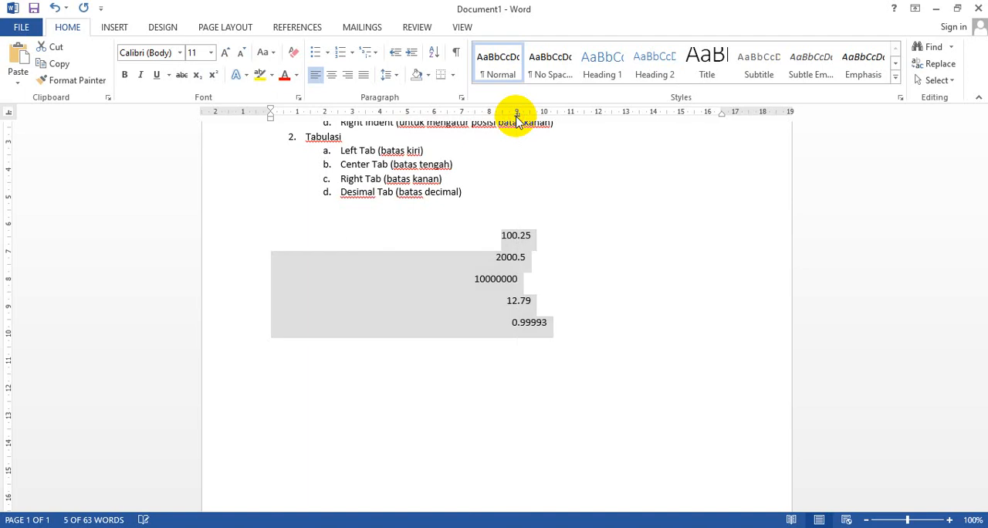
{"action": "left_click", "coordinate": [499, 236]}
{"action": "left_click_drag", "start_coordinate": [499, 236], "coordinate": [552, 323]}
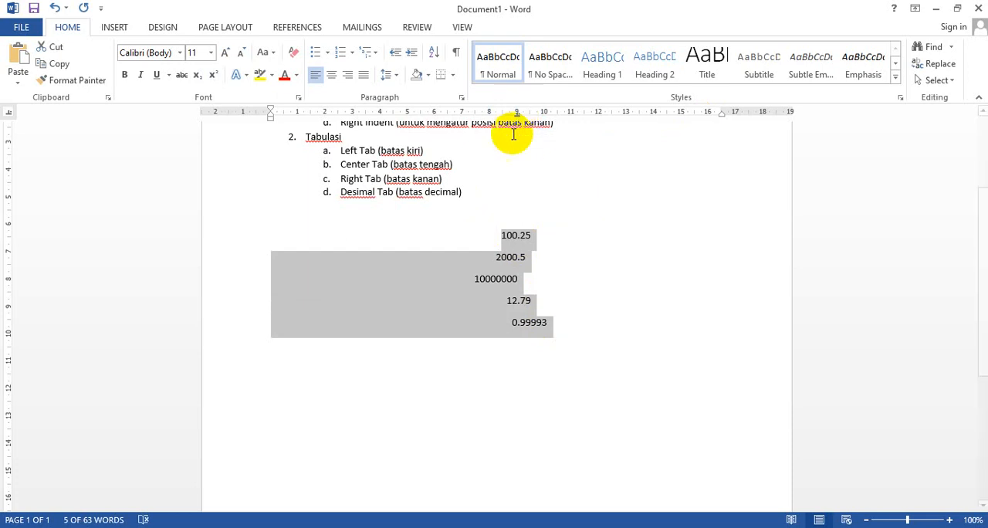
Delete the five decimal-aligned numbers and the empty line above them, keeping the Indentasi and Tabulasi lists
{"action": "left_click_drag", "start_coordinate": [558, 328], "coordinate": [278, 224]}
{"action": "scroll", "coordinate": [274, 230], "scroll_direction": "up", "scroll_amount": 2}
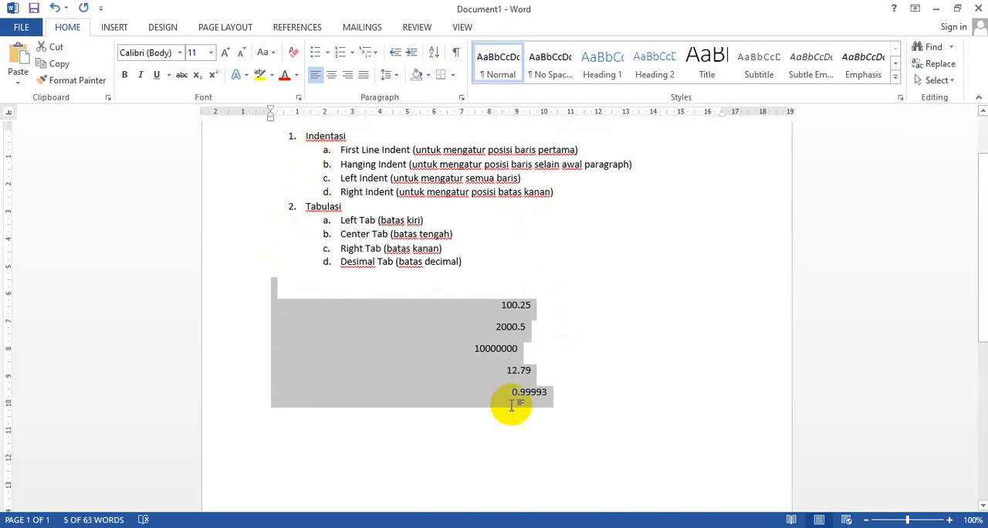
{"action": "key", "text": "Delete"}
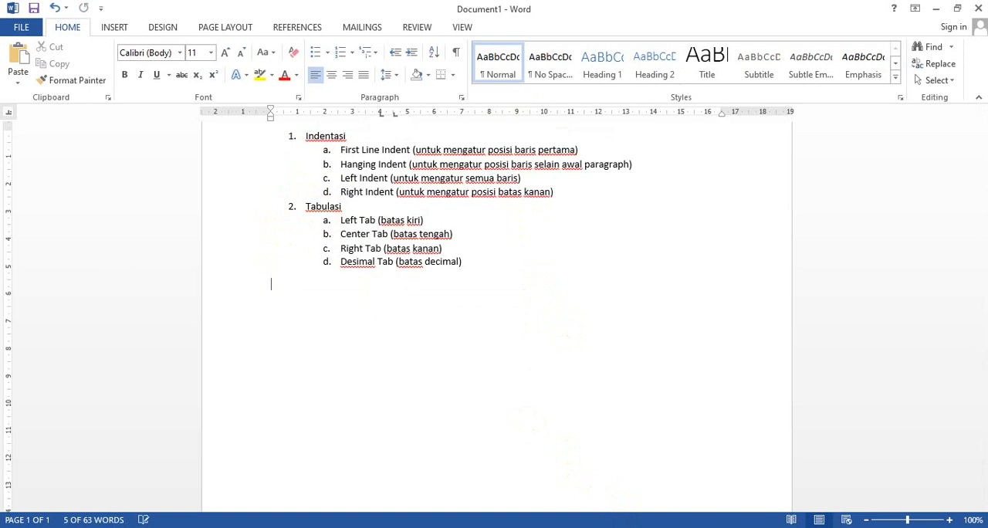